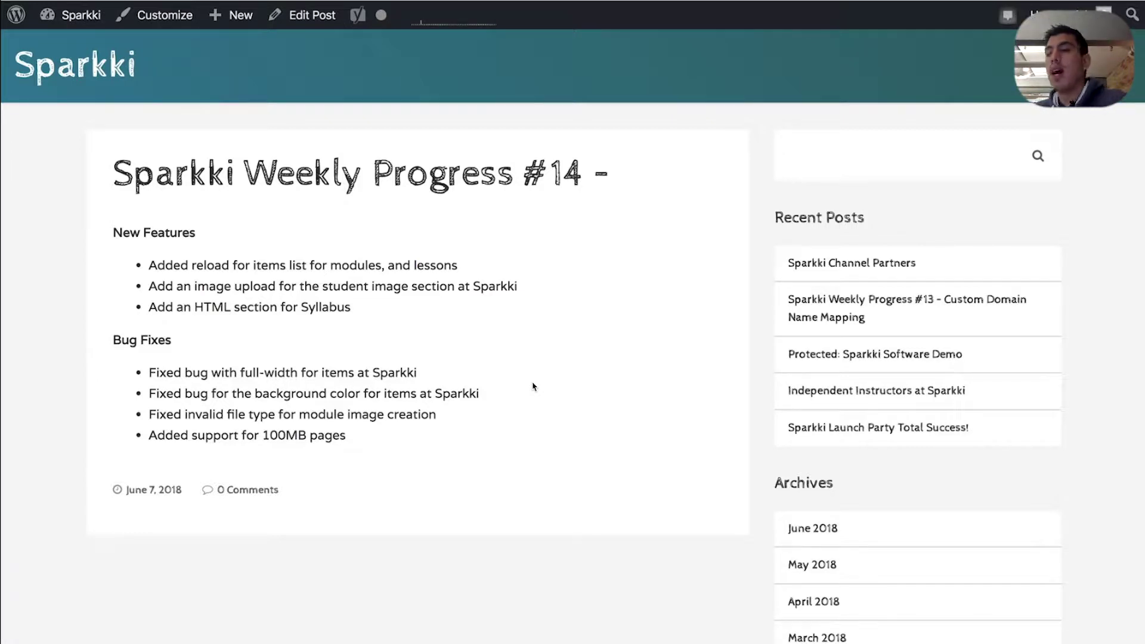
Start a new course from the Sparkki course list
{"action": "key", "text": "ctrl+Tab"}
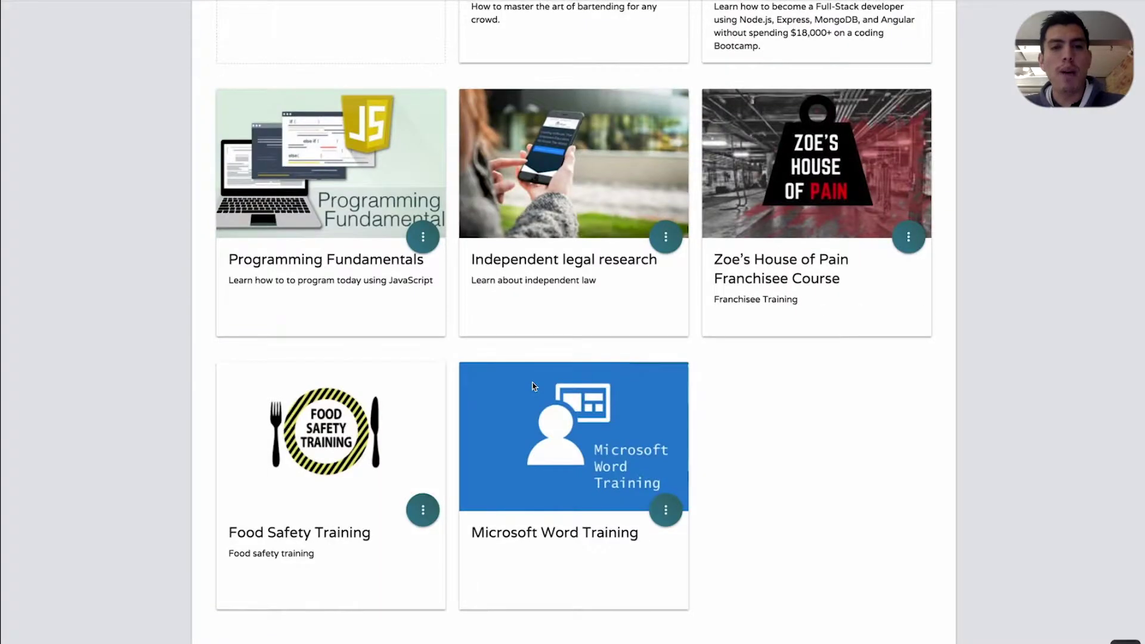
{"action": "key", "text": "ctrl+Tab"}
{"action": "key", "text": "ctrl+Tab"}
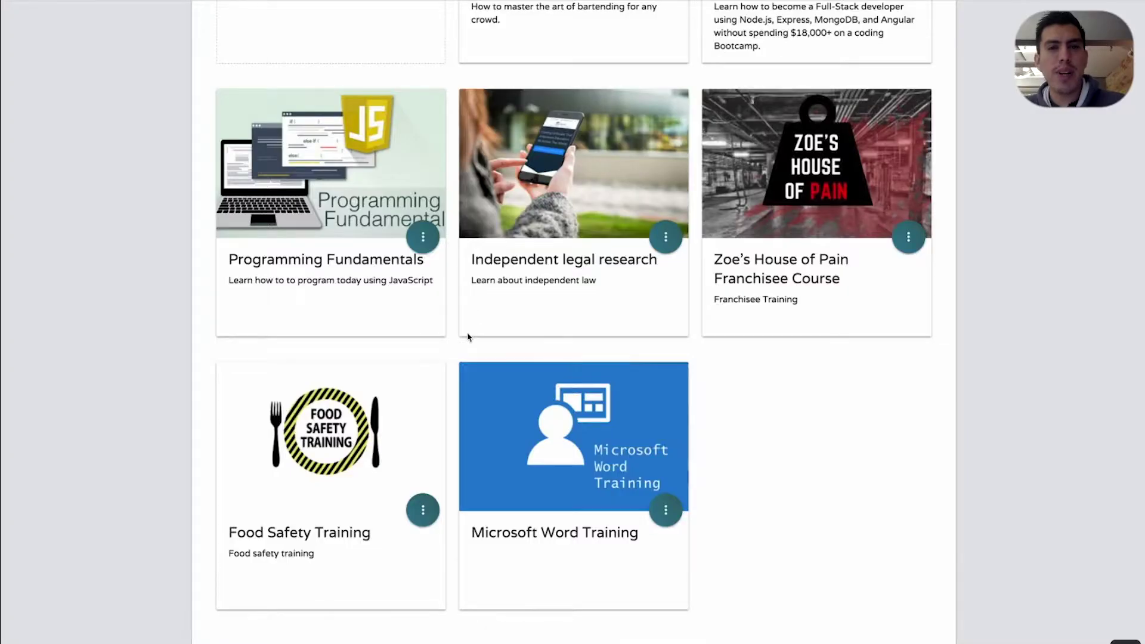
{"action": "scroll", "coordinate": [417, 298], "scroll_direction": "up", "scroll_amount": 5}
{"action": "left_click", "coordinate": [370, 331]}
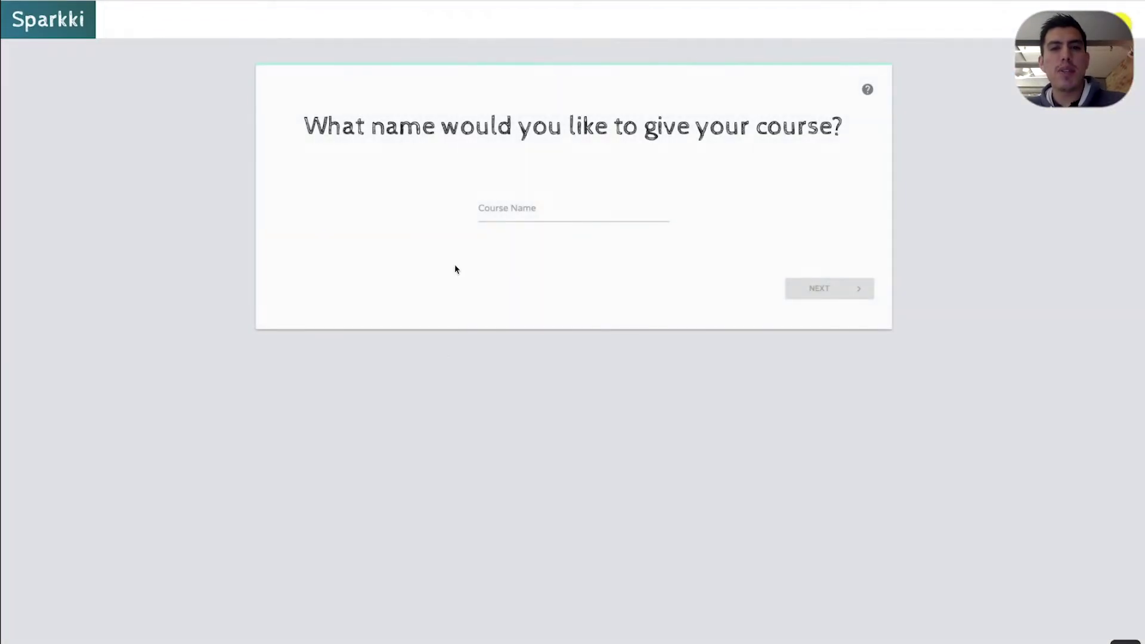
{"action": "left_click", "coordinate": [508, 209]}
Copy the title from content.txt and paste 'Sexual Harassment Prevention' as the course name
{"action": "key", "text": "super+Tab"}
{"action": "key", "text": "super+Tab"}
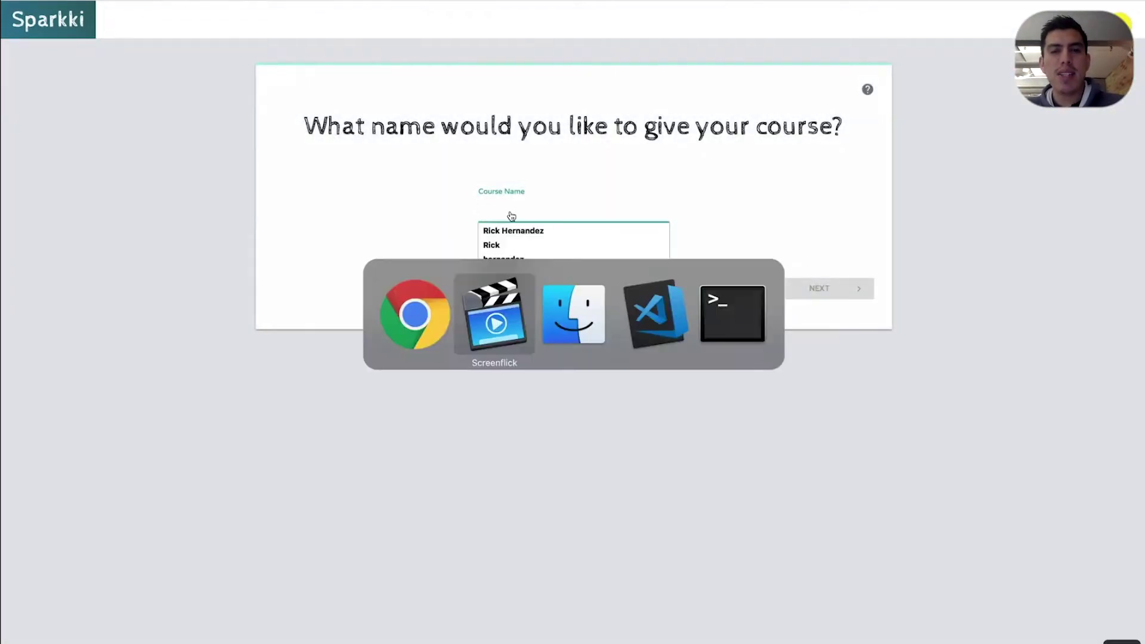
{"action": "left_click", "coordinate": [269, 266]}
{"action": "double_click", "coordinate": [248, 196]}
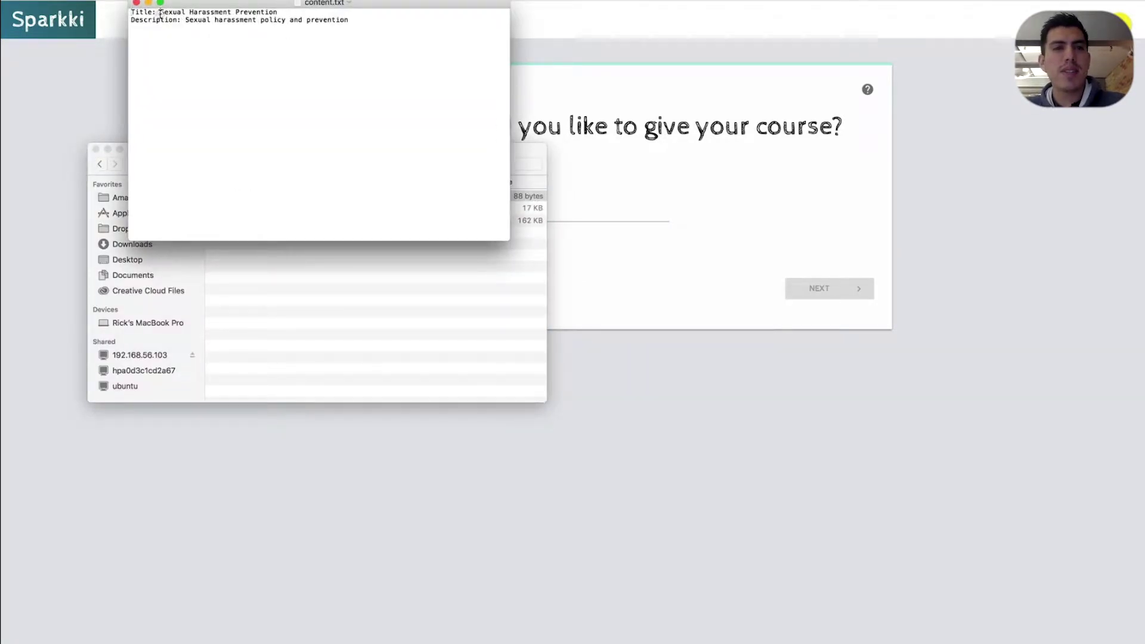
{"action": "left_click_drag", "start_coordinate": [160, 12], "coordinate": [288, 12]}
{"action": "key", "text": "super+c"}
{"action": "key", "text": "super+Tab"}
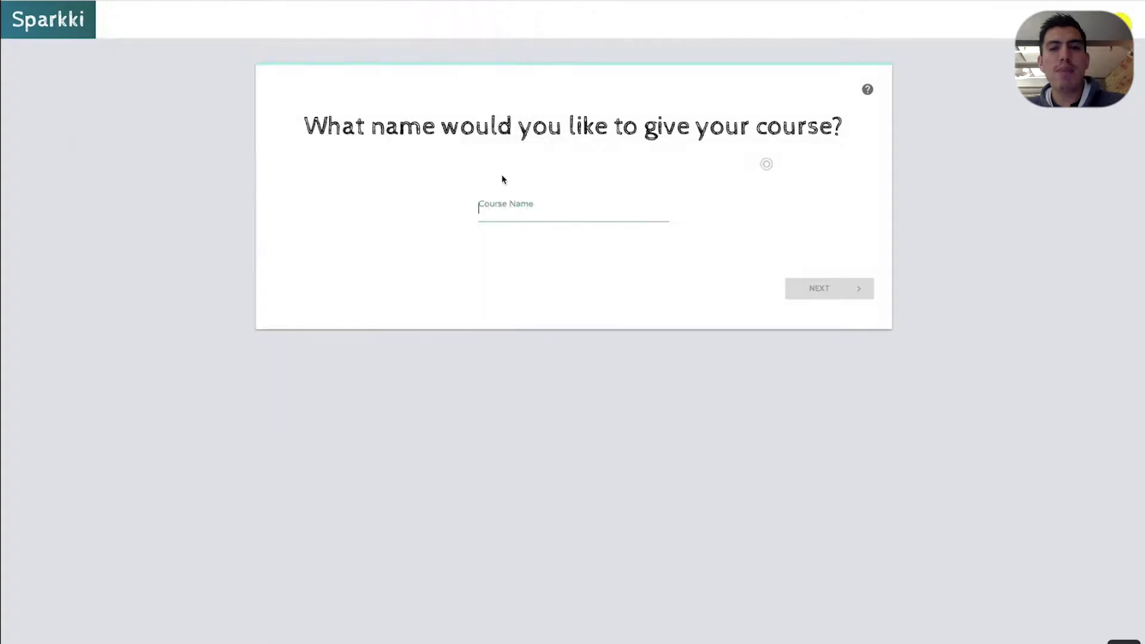
{"action": "left_click", "coordinate": [549, 208]}
{"action": "key", "text": "super+v"}
Leave the custom domain blank and upload logo.png as the course logo
{"action": "left_click", "coordinate": [818, 288]}
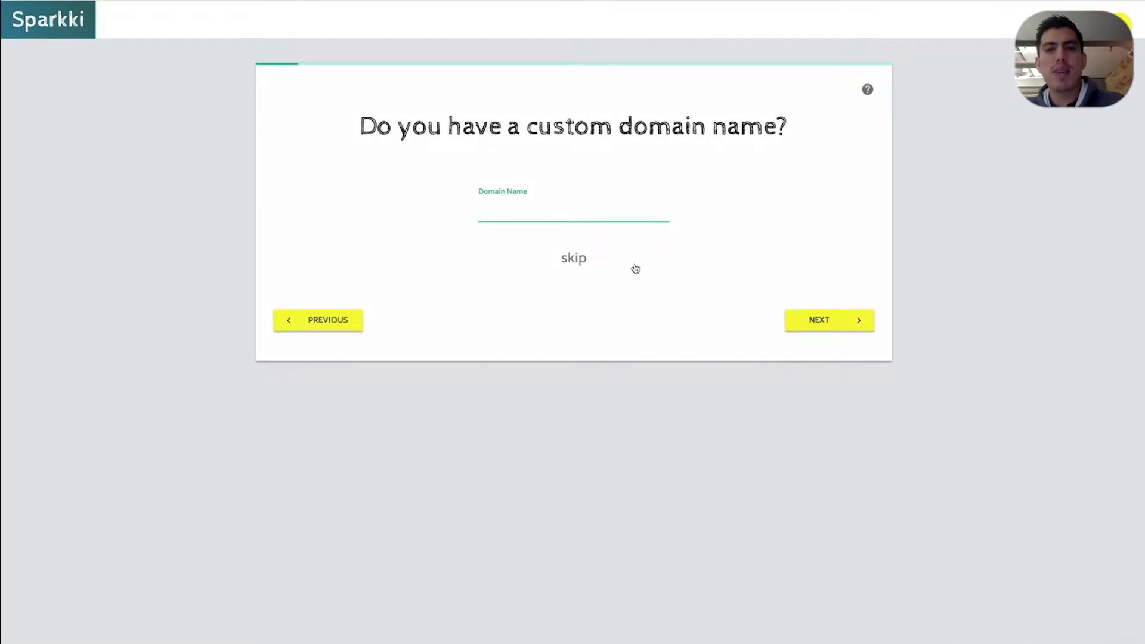
{"action": "left_click", "coordinate": [575, 259]}
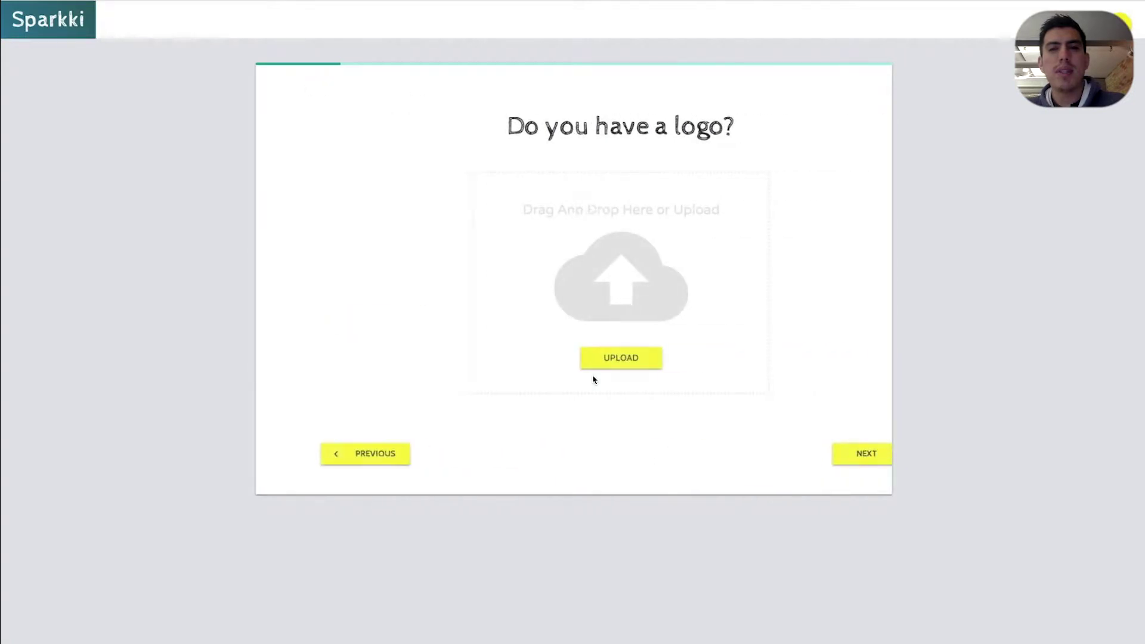
{"action": "key", "text": "super+Tab"}
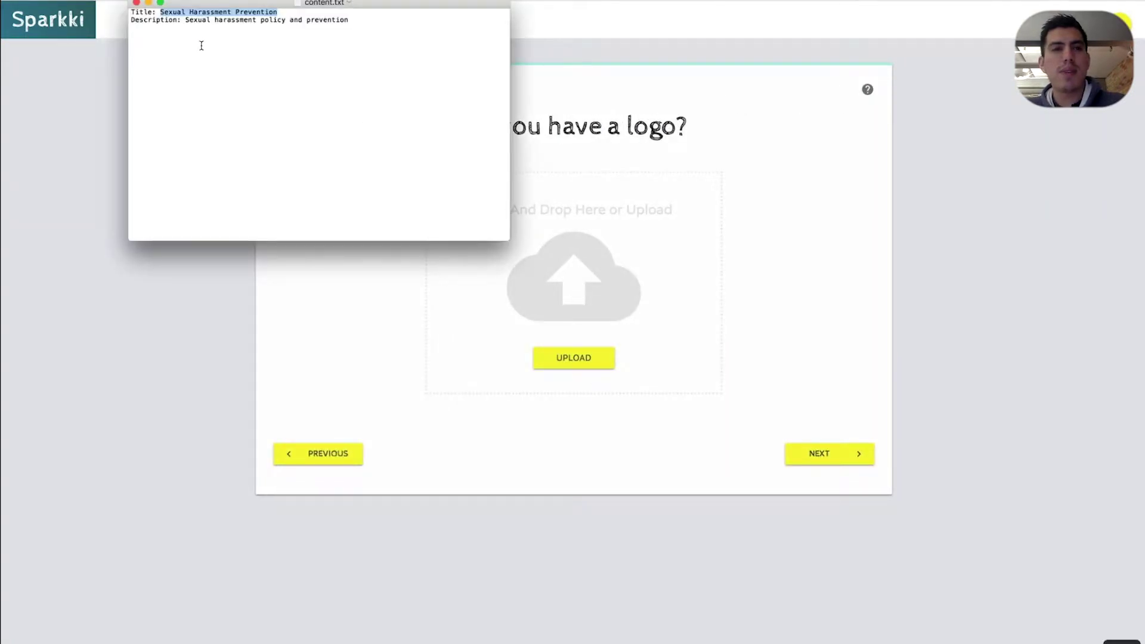
{"action": "key", "text": "super+Tab"}
{"action": "key", "text": "super+Tab"}
{"action": "key", "text": "super+Tab"}
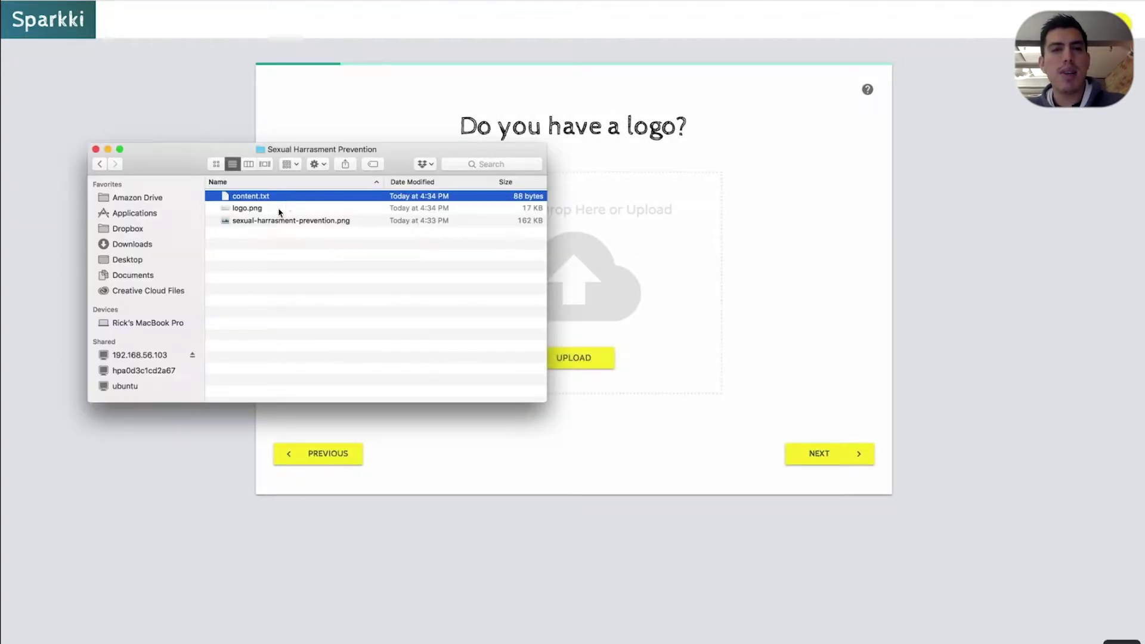
{"action": "left_click", "coordinate": [278, 209]}
{"action": "left_click_drag", "start_coordinate": [248, 213], "coordinate": [610, 262]}
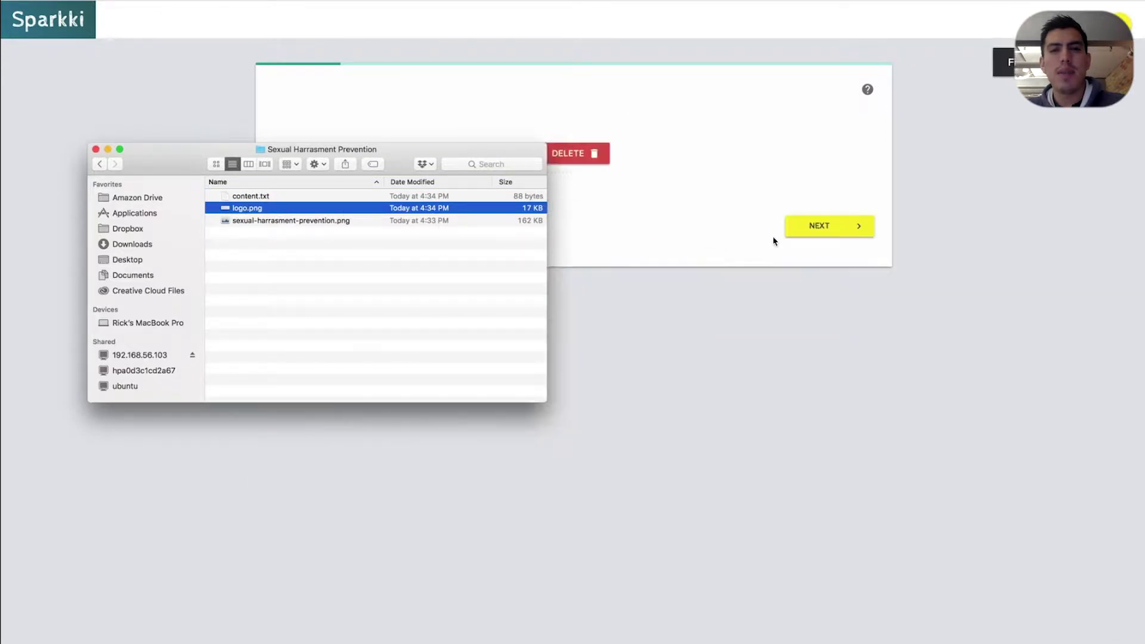
{"action": "left_click", "coordinate": [785, 236]}
{"action": "left_click", "coordinate": [818, 286]}
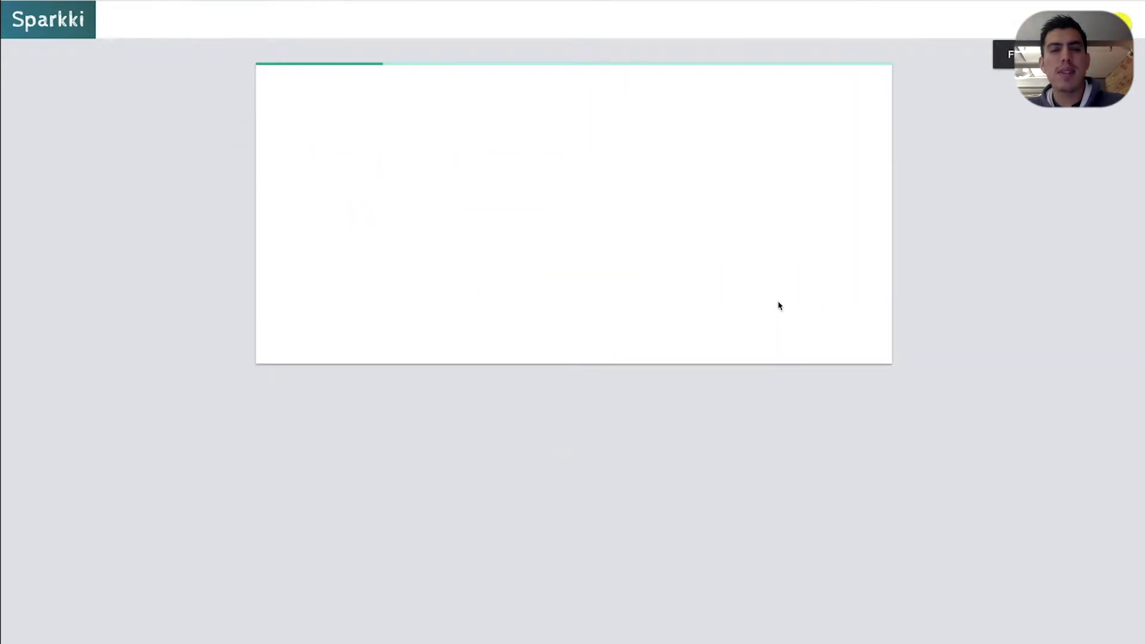
Select the course description text in the content.txt notes
{"action": "key", "text": "super+Tab"}
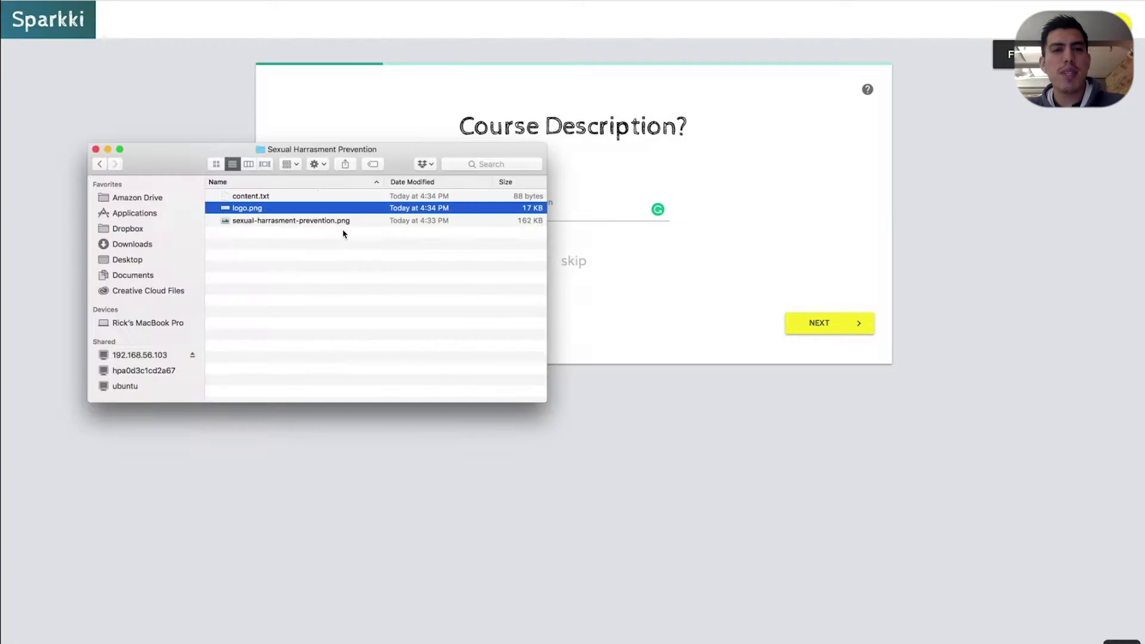
{"action": "key", "text": "super+Tab"}
{"action": "key", "text": "super+Tab"}
{"action": "key", "text": "super+Tab"}
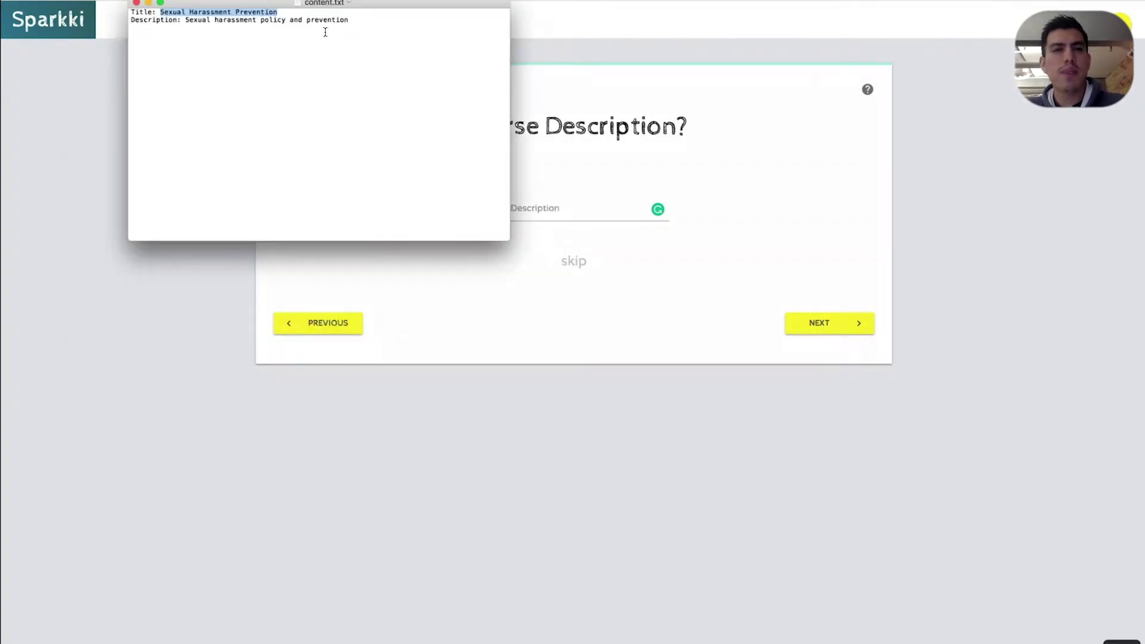
{"action": "left_click_drag", "start_coordinate": [349, 20], "coordinate": [186, 22]}
{"action": "key", "text": "super+Tab"}
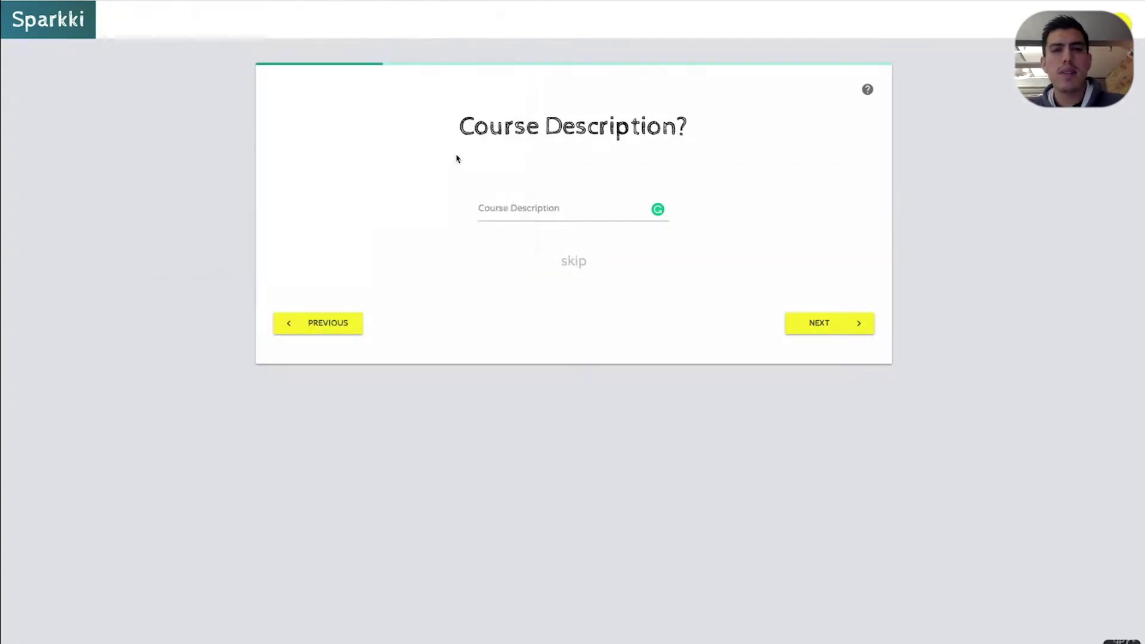
{"action": "left_click", "coordinate": [514, 202]}
Paste the course description and upload sexual-harrasment-prevention.png as the cover image
{"action": "key", "text": "super+v"}
{"action": "left_click", "coordinate": [828, 328]}
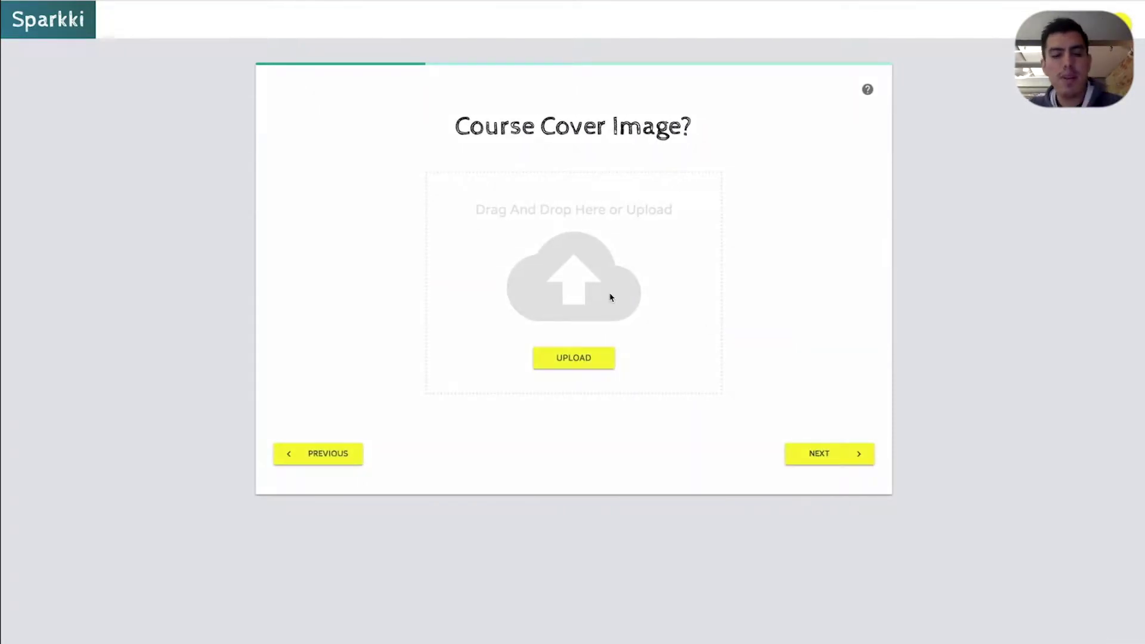
{"action": "key", "text": "super+Tab"}
{"action": "key", "text": "super+Tab"}
{"action": "key", "text": "super+Tab"}
{"action": "key", "text": "Tab"}
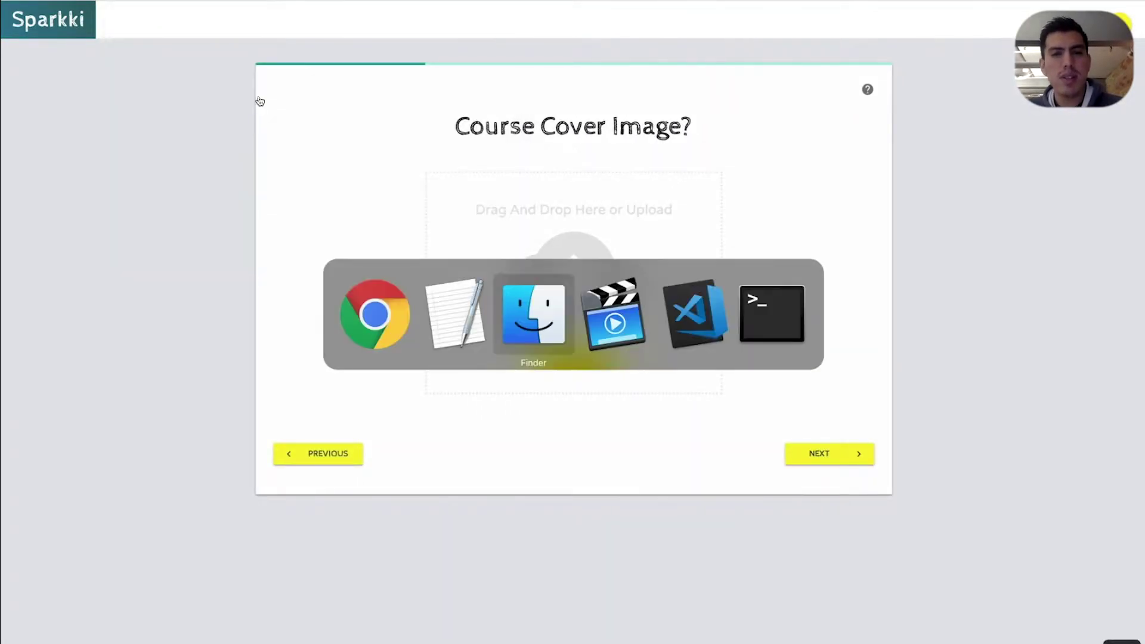
{"action": "left_click", "coordinate": [272, 220]}
{"action": "key", "text": "space"}
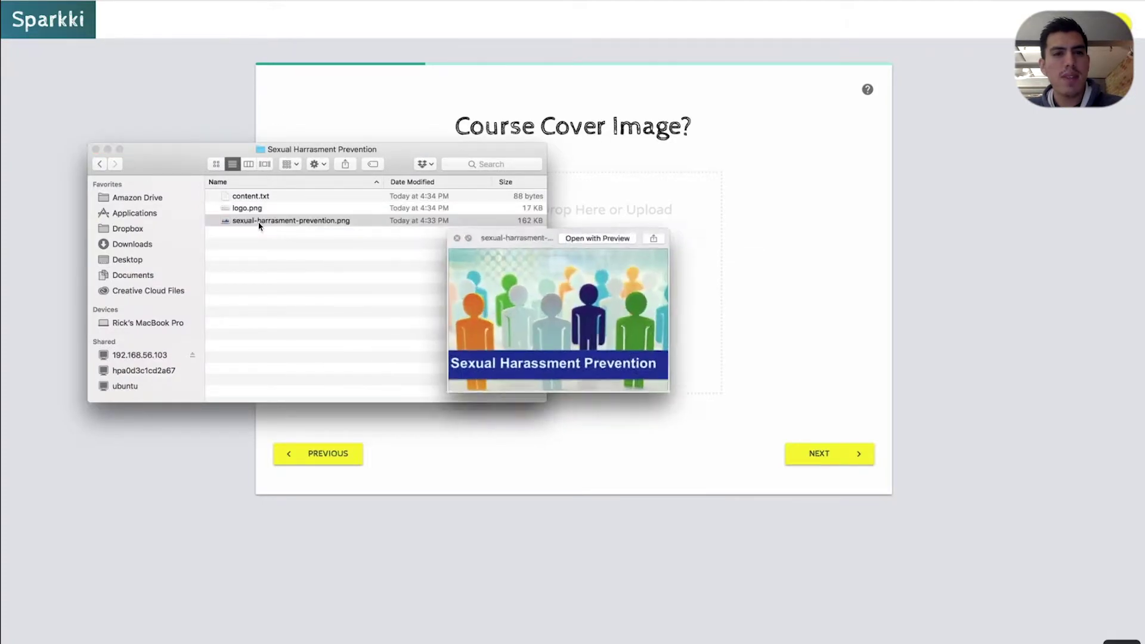
{"action": "key", "text": "space"}
{"action": "left_click_drag", "start_coordinate": [268, 220], "coordinate": [597, 274]}
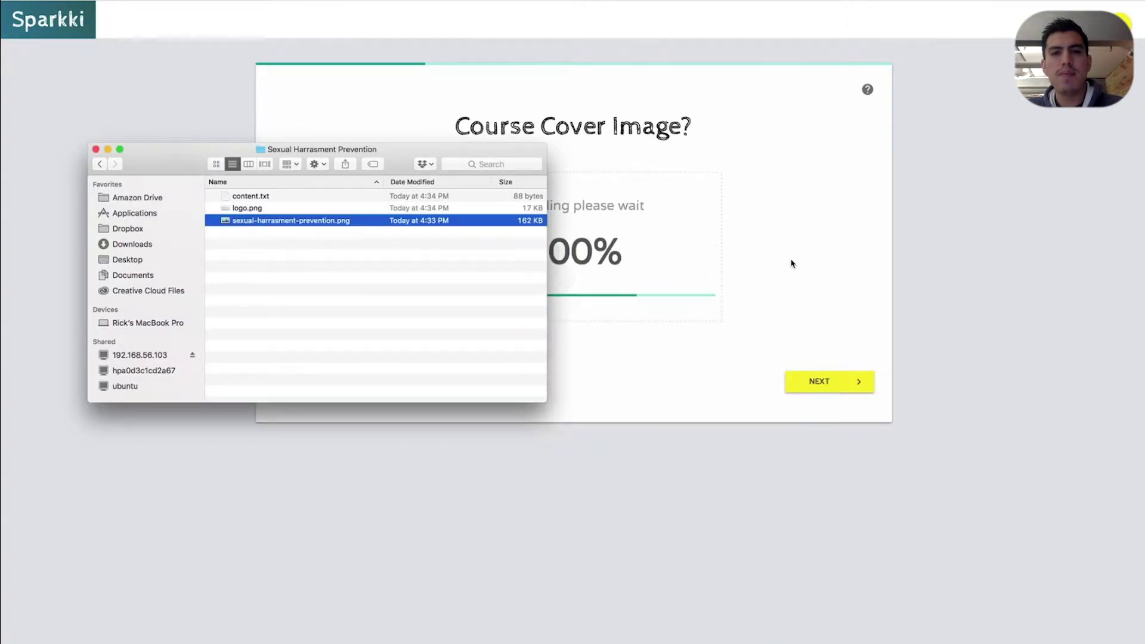
{"action": "left_click", "coordinate": [833, 377]}
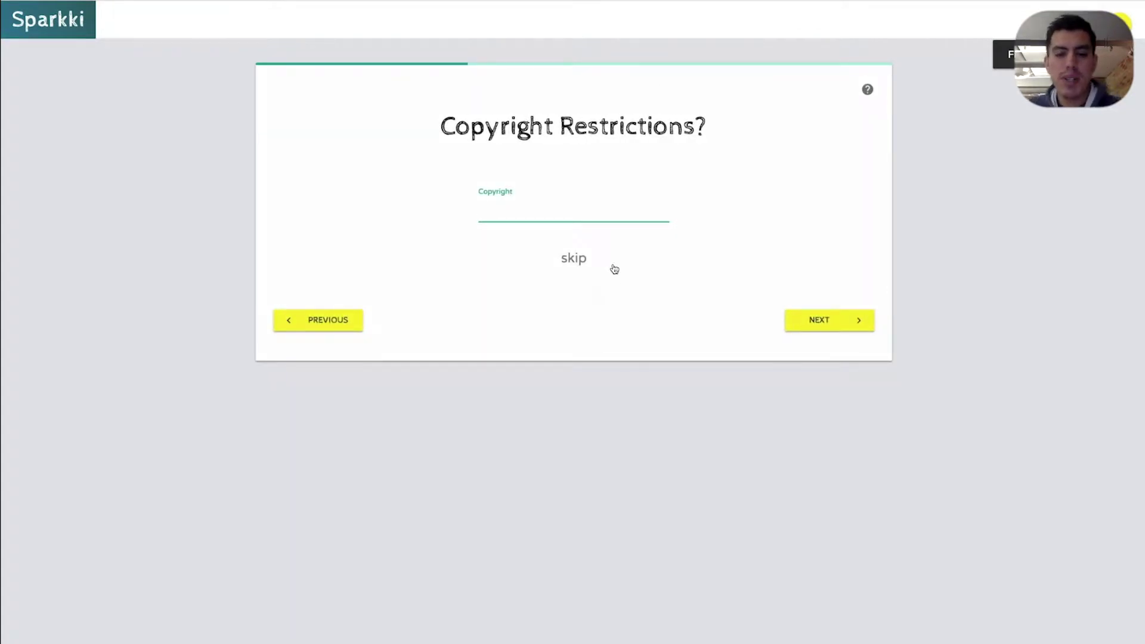
Enter 'Sparkki Inc' as the copyright holder and fill in the author's name
{"action": "type", "text": "Sparkki I"}
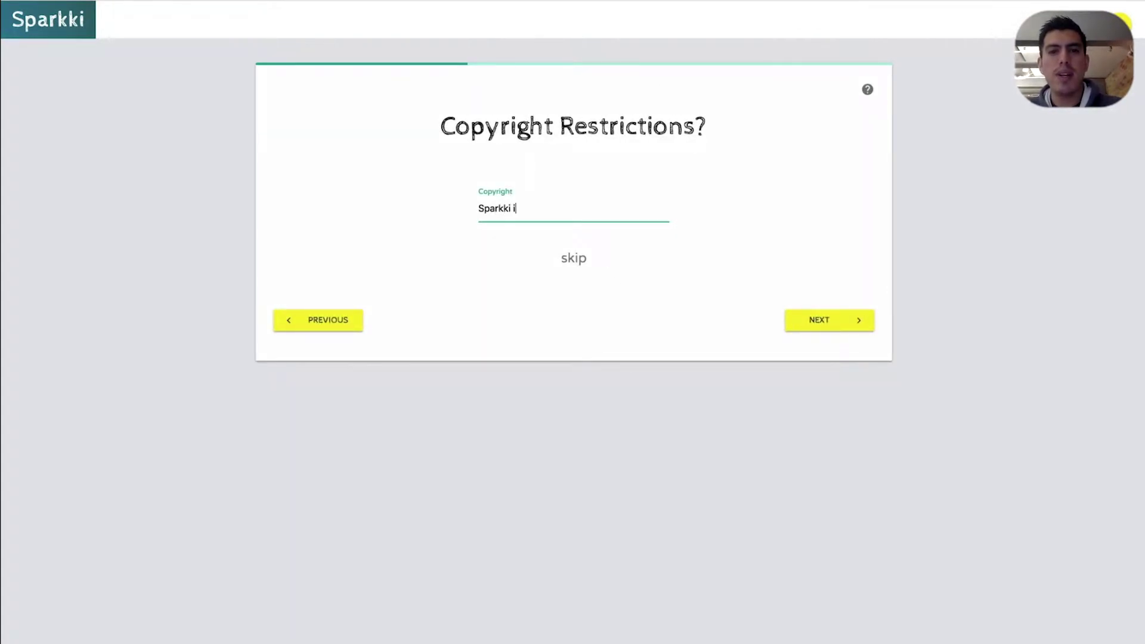
{"action": "type", "text": "nc"}
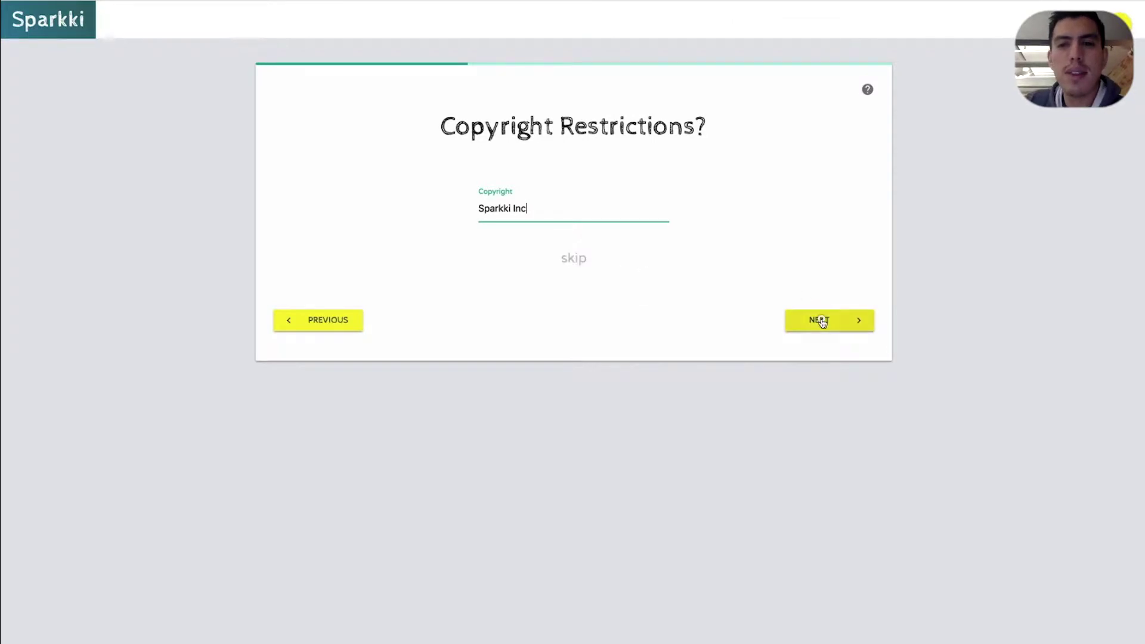
{"action": "left_click", "coordinate": [819, 320]}
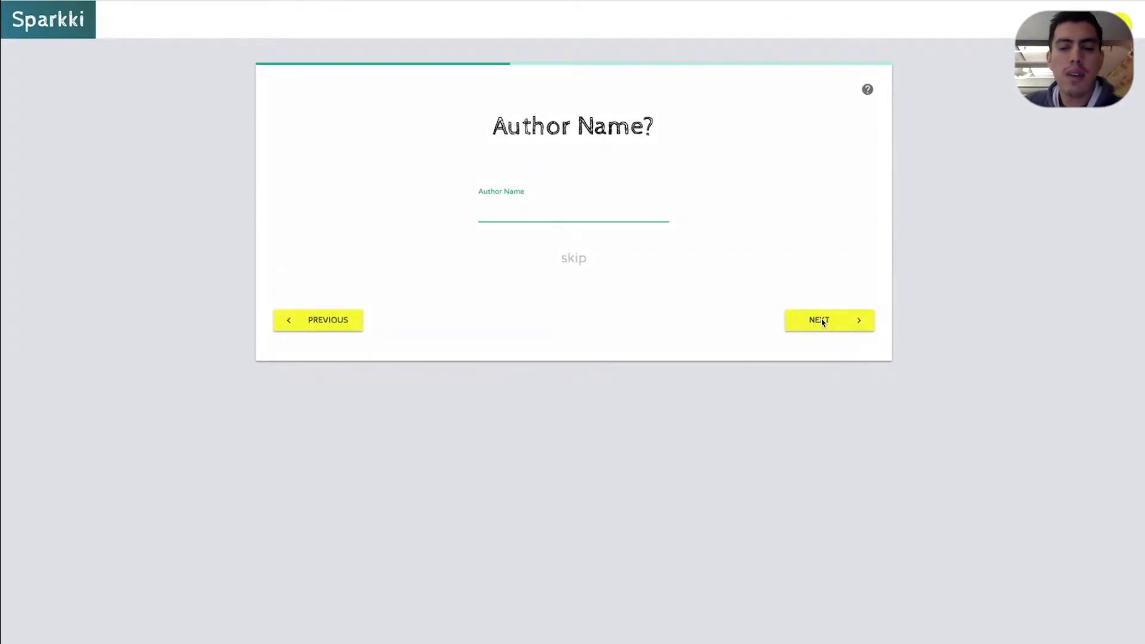
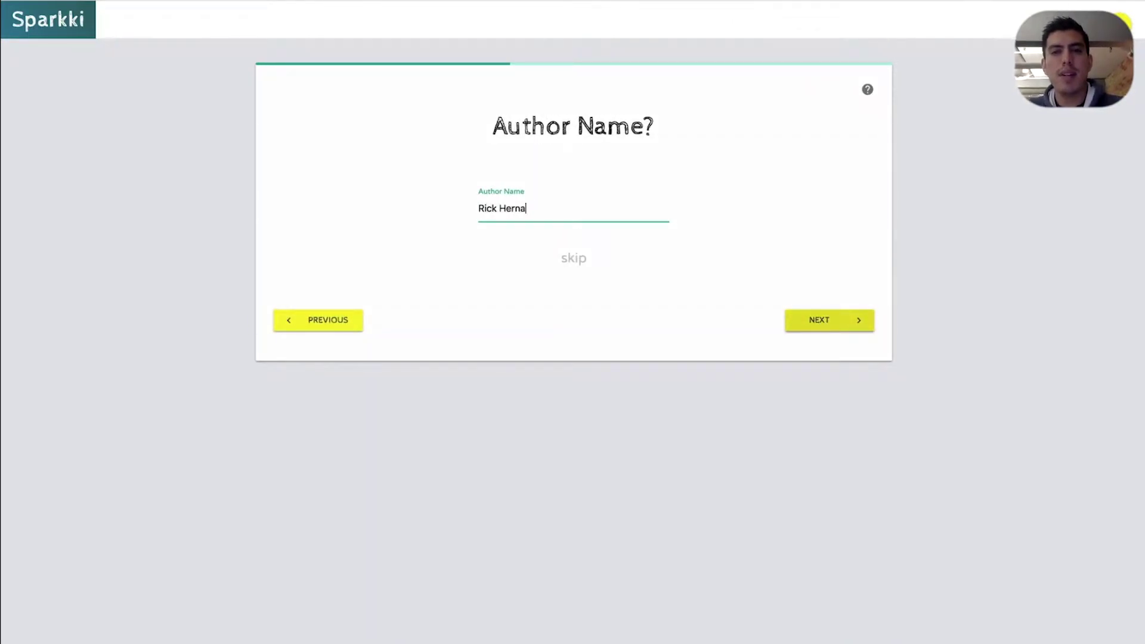
{"action": "left_click", "coordinate": [856, 323]}
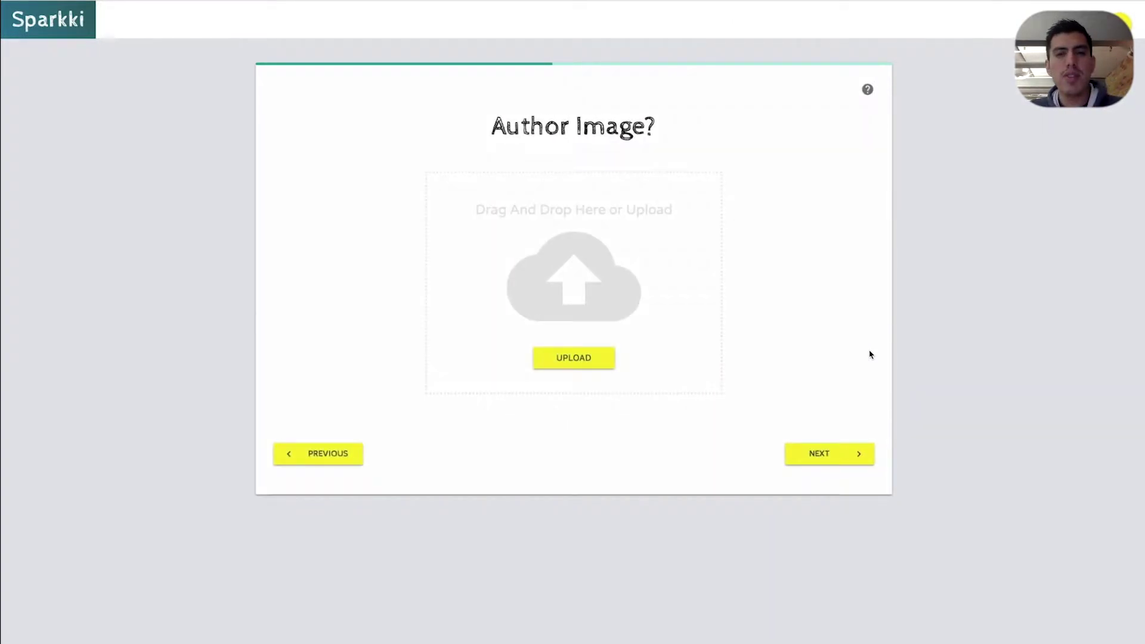
Upload the author photo and the course picture as the Facebook share image
{"action": "left_click_drag", "start_coordinate": [243, 191], "coordinate": [720, 276]}
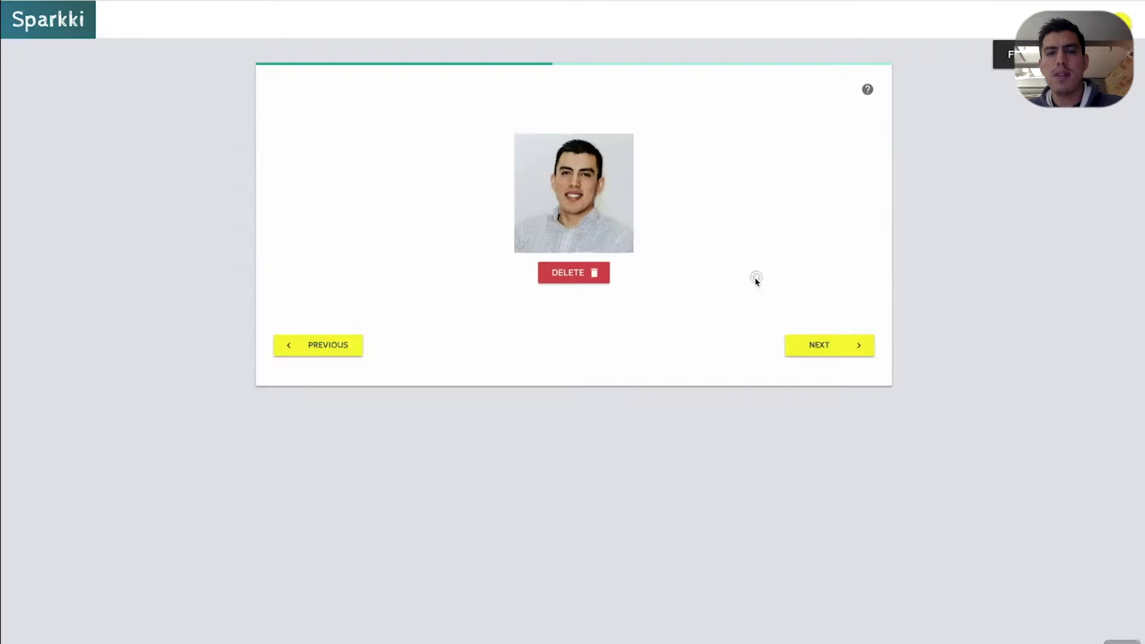
{"action": "left_click", "coordinate": [825, 346]}
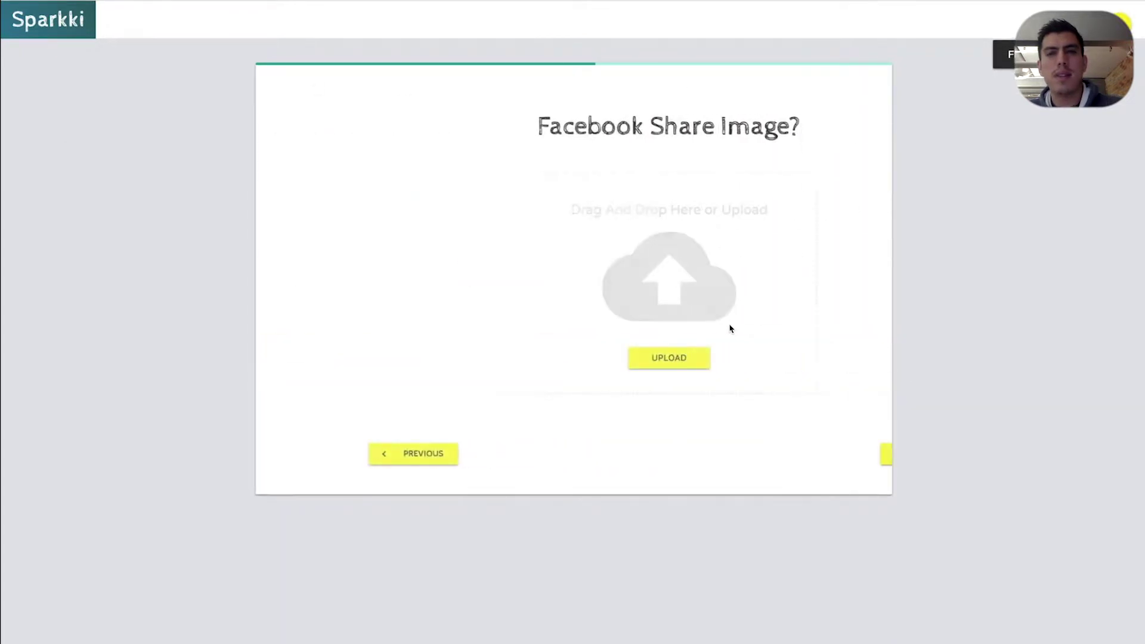
{"action": "key", "text": "super+Tab"}
{"action": "left_click", "coordinate": [250, 220]}
{"action": "left_click", "coordinate": [247, 234]}
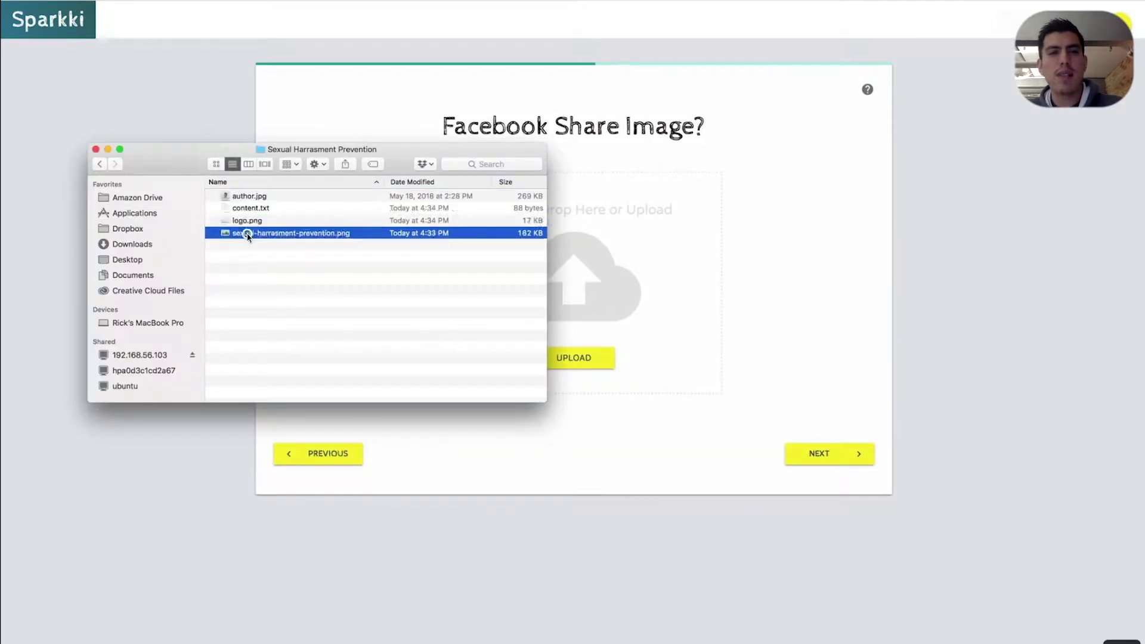
{"action": "left_click_drag", "start_coordinate": [248, 234], "coordinate": [621, 269]}
{"action": "left_click", "coordinate": [816, 270]}
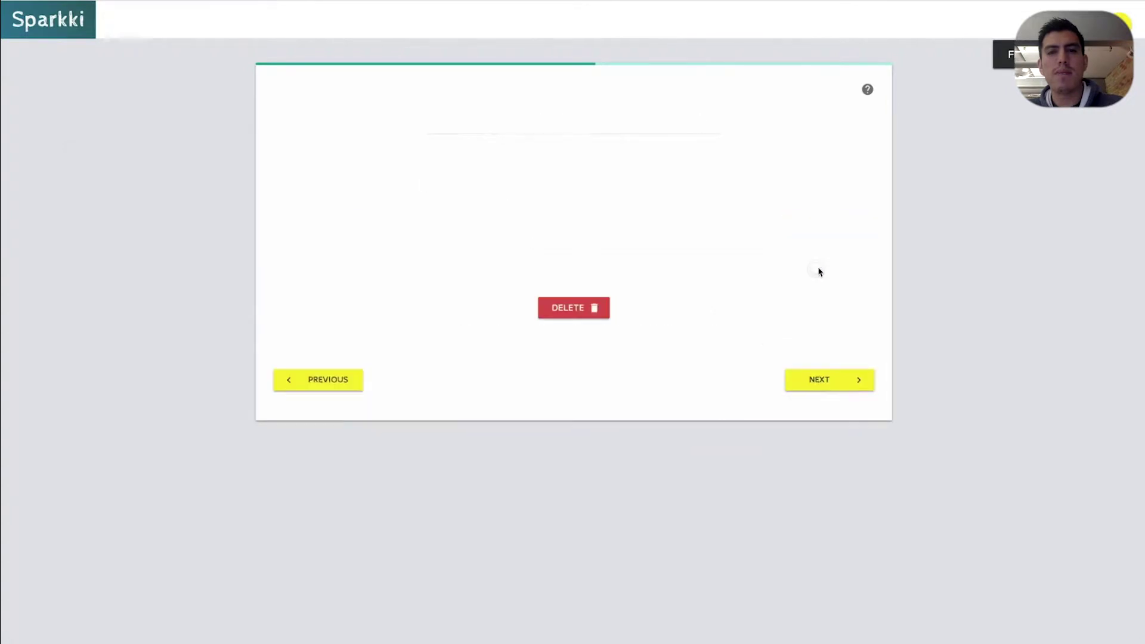
{"action": "left_click", "coordinate": [851, 383]}
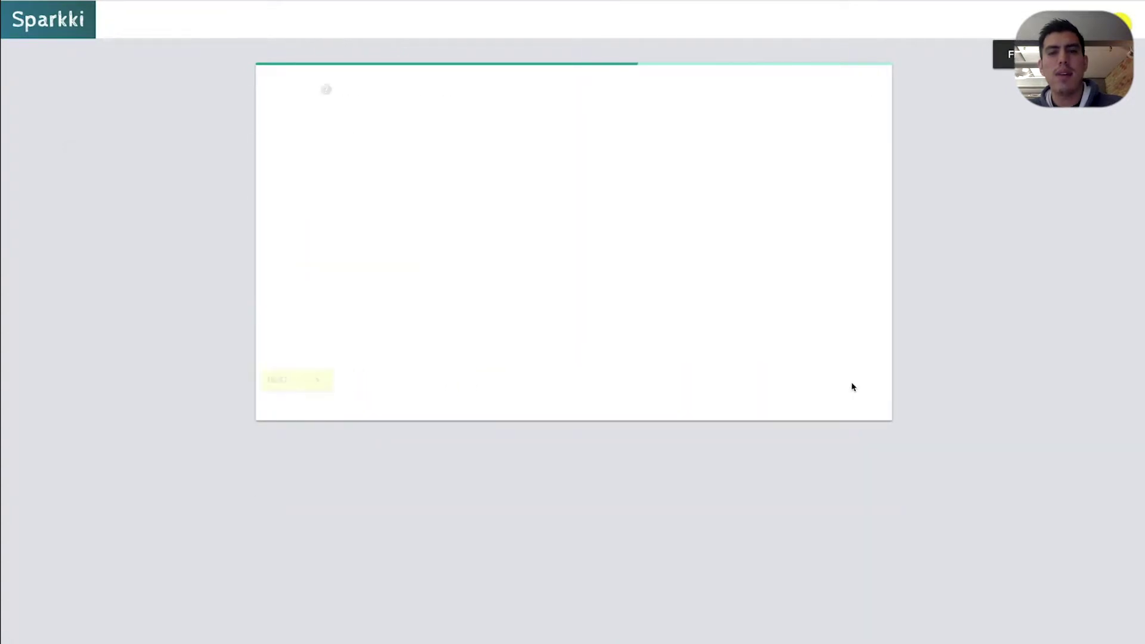
Upload the course picture as the Twitter share image and move to pricing
{"action": "key", "text": "super+Tab"}
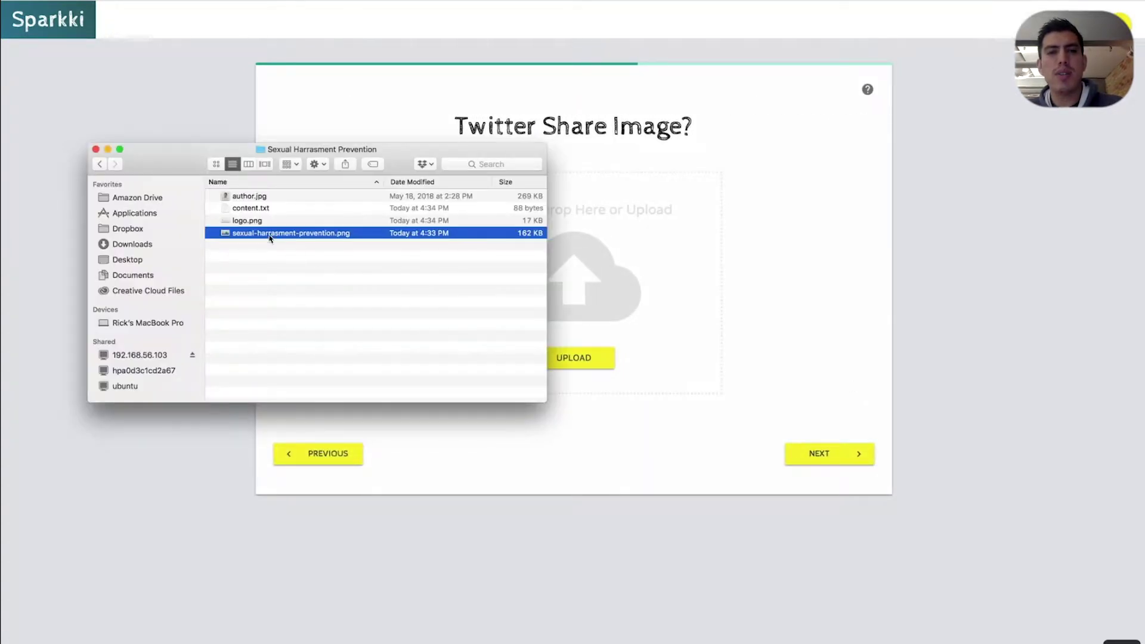
{"action": "left_click_drag", "start_coordinate": [269, 238], "coordinate": [620, 269]}
{"action": "left_click", "coordinate": [821, 299]}
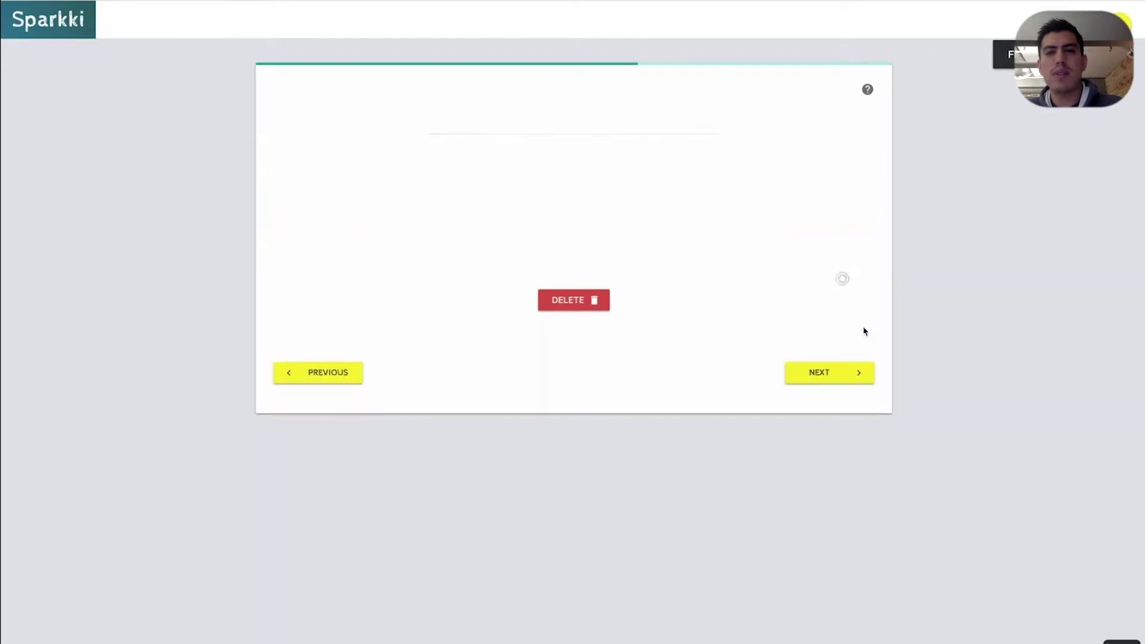
{"action": "left_click", "coordinate": [840, 376]}
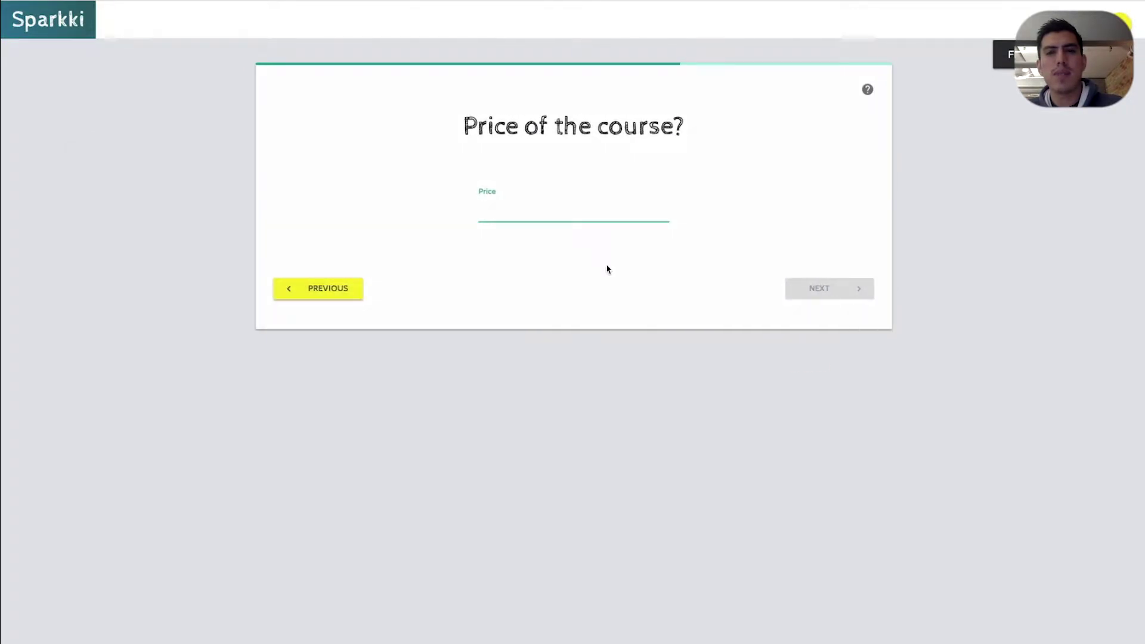
Enter a price of 0, read the pricing help, and continue to publishing
{"action": "type", "text": "0"}
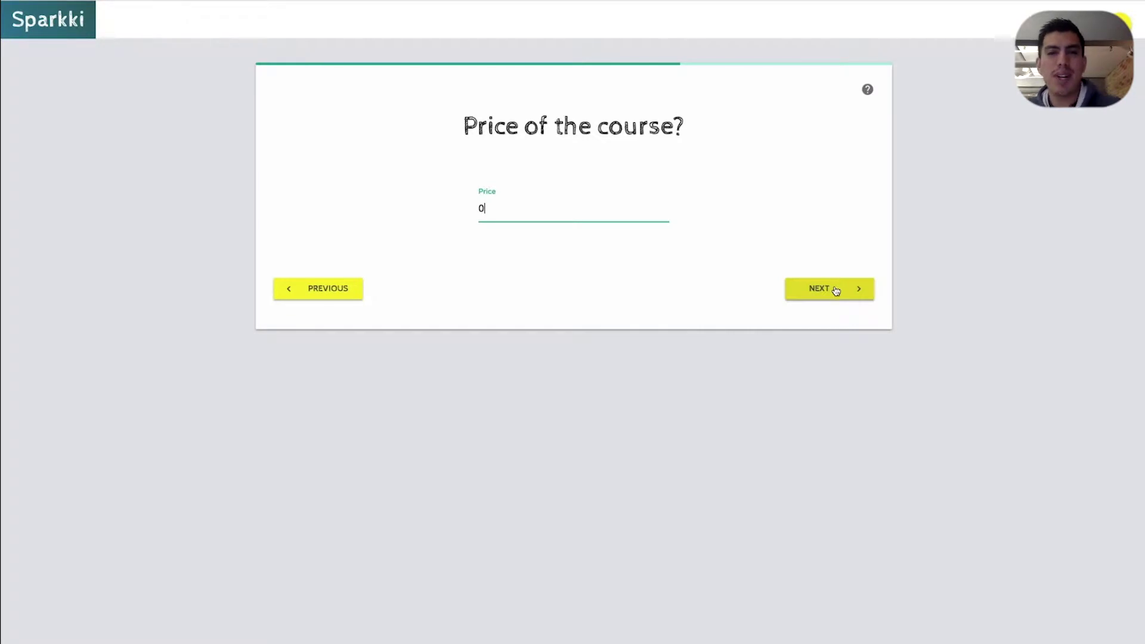
{"action": "left_click", "coordinate": [867, 90]}
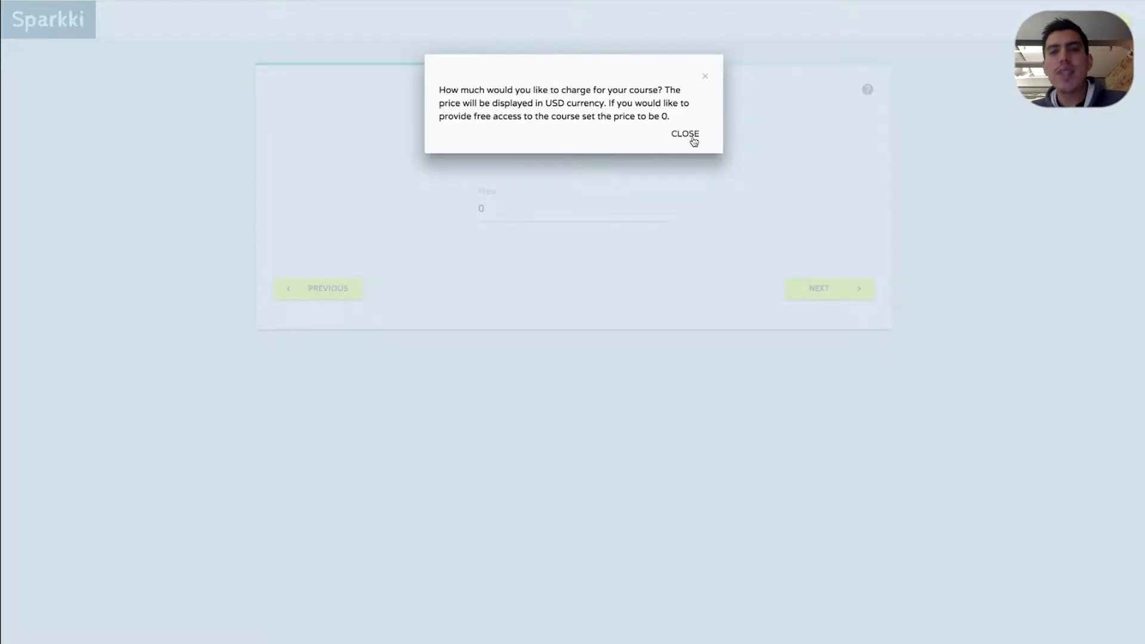
{"action": "left_click", "coordinate": [691, 136]}
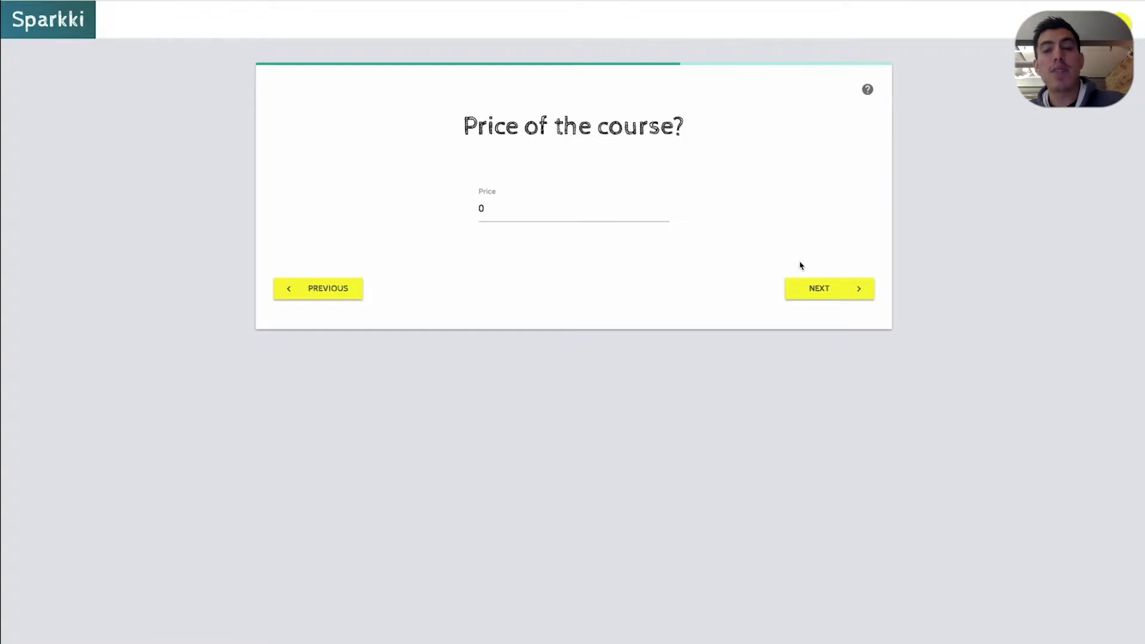
{"action": "left_click", "coordinate": [809, 291]}
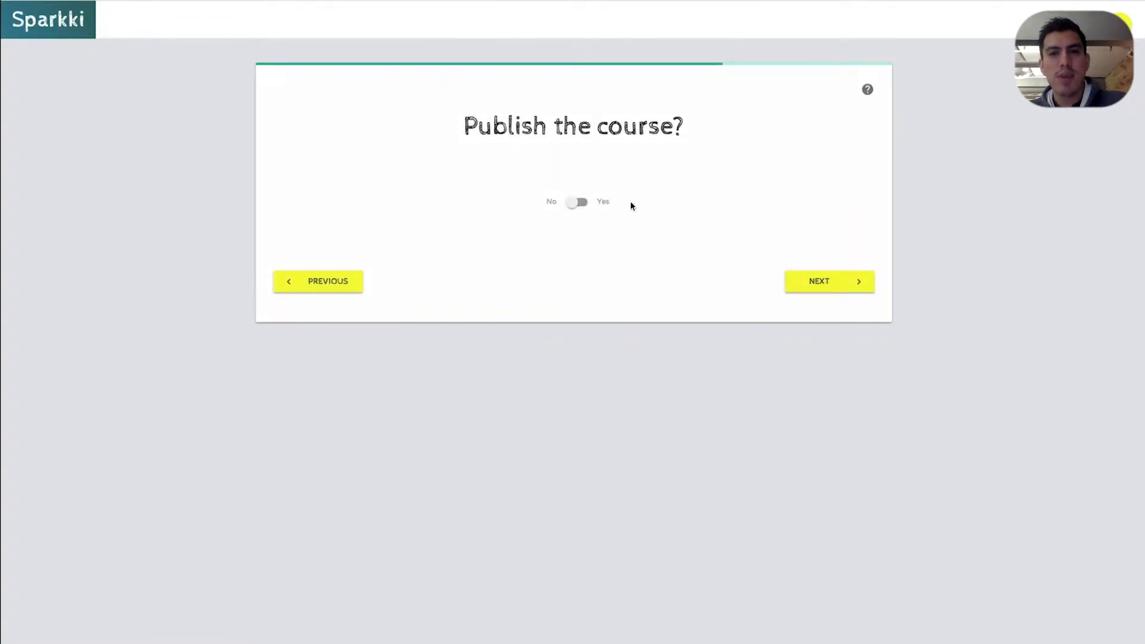
Keep the course unpublished with closed enrollment, skip Analytics and Pixel, and create it
{"action": "left_click", "coordinate": [817, 274]}
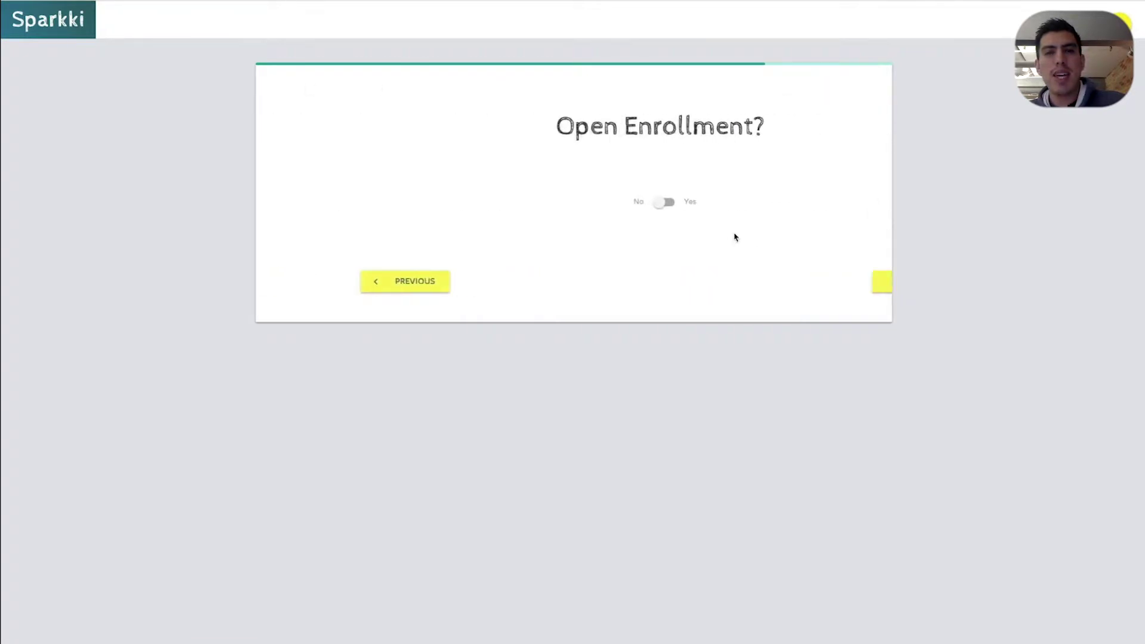
{"action": "left_click", "coordinate": [799, 284]}
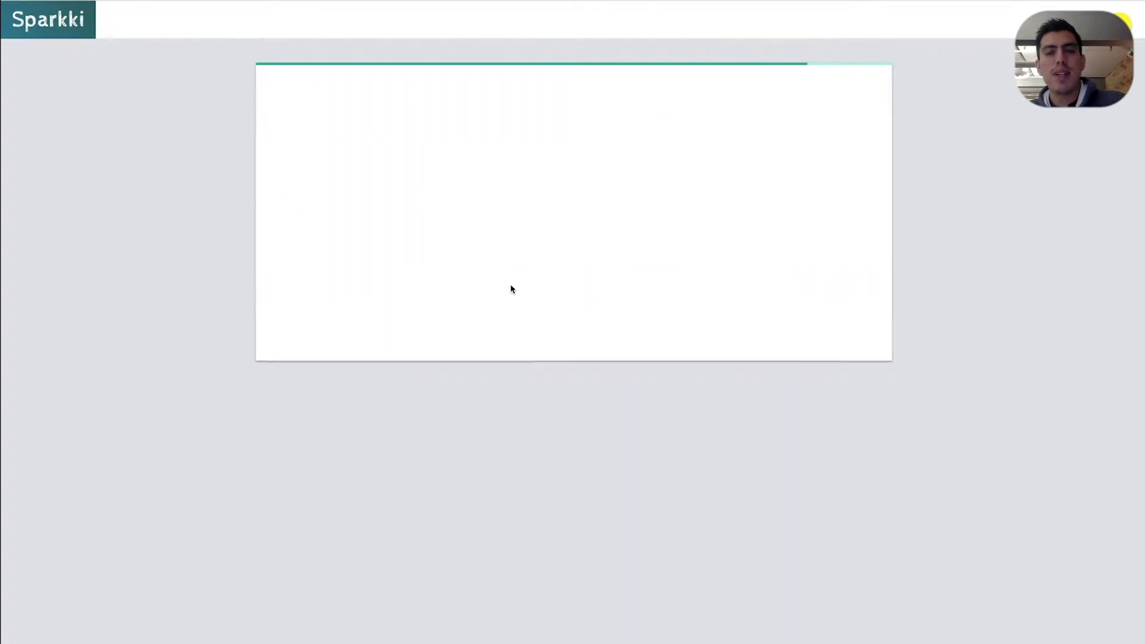
{"action": "left_click", "coordinate": [587, 260]}
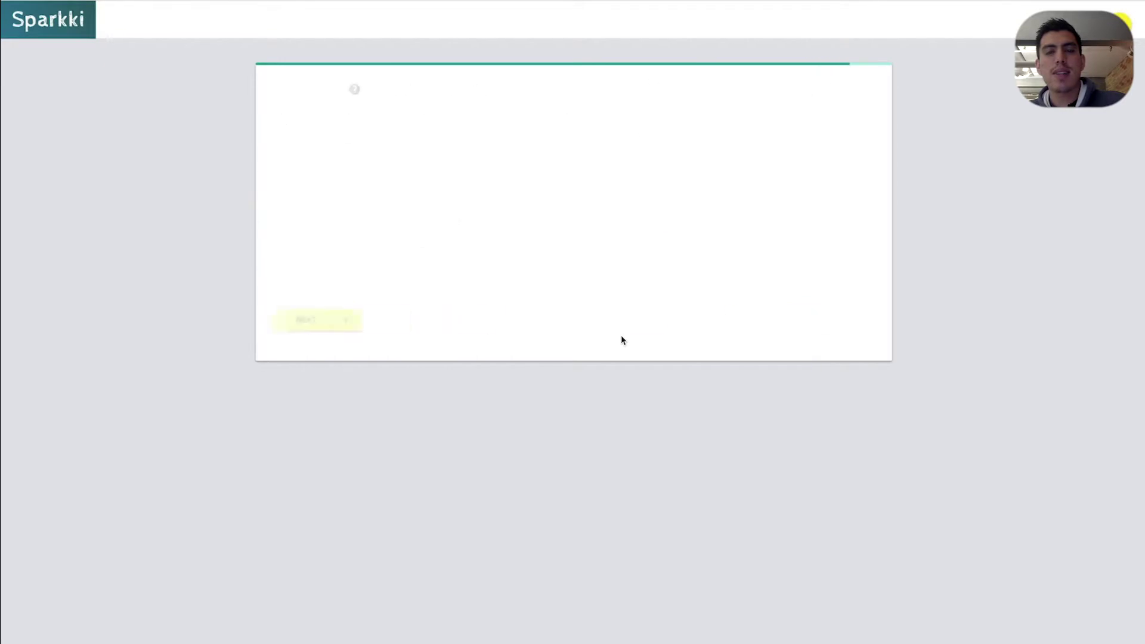
{"action": "left_click", "coordinate": [577, 258]}
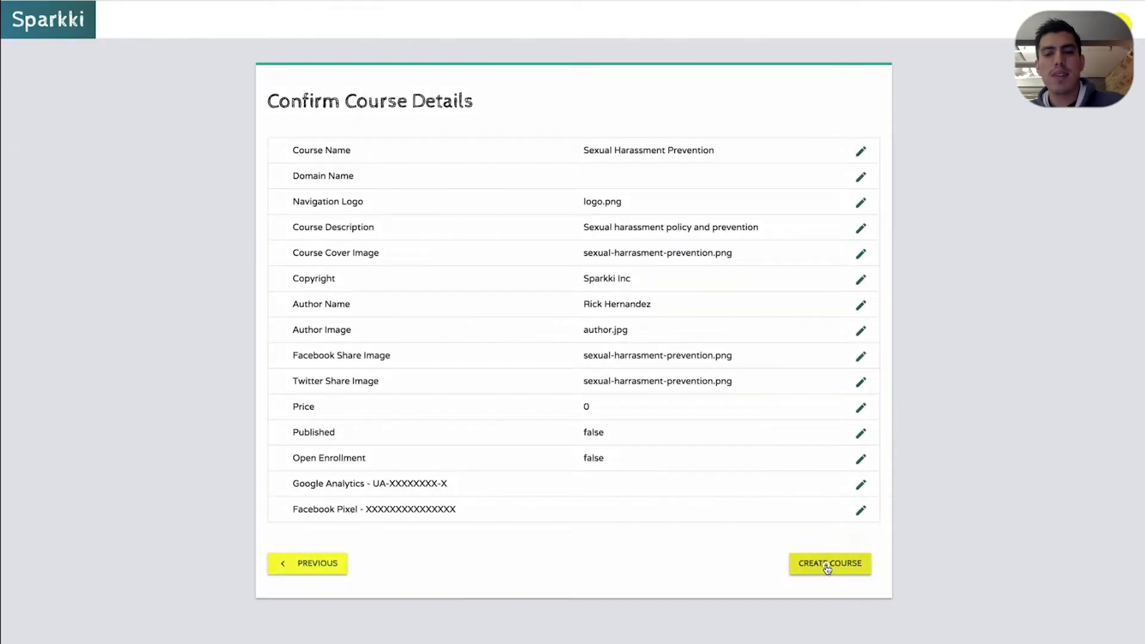
{"action": "left_click", "coordinate": [826, 565]}
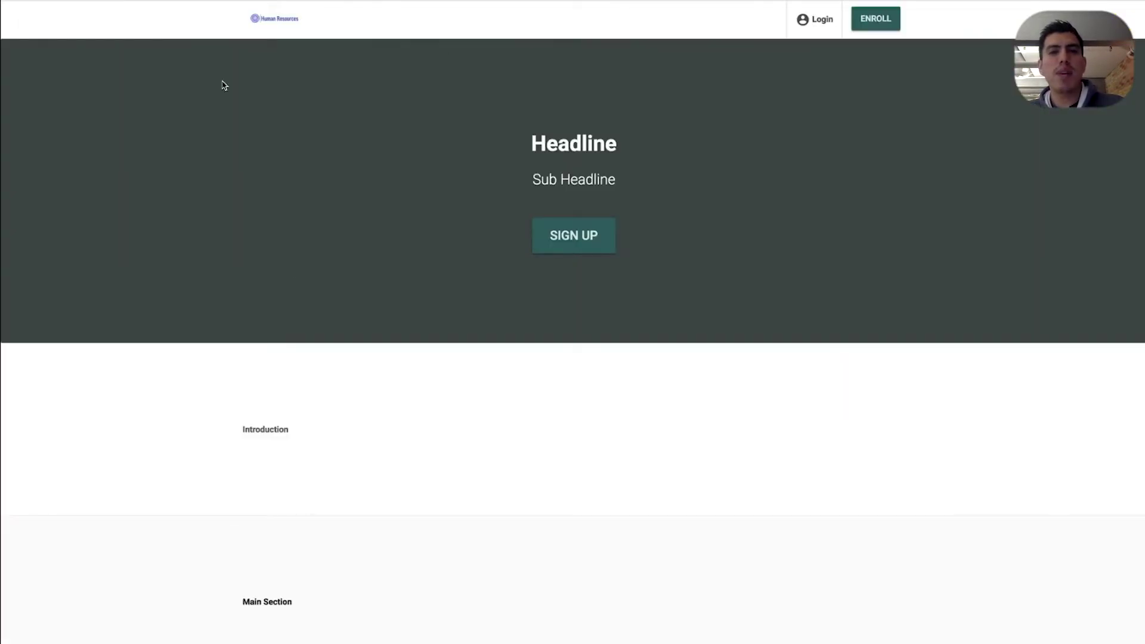
Scroll the changelog post and briefly select the line about reloading items
{"action": "scroll", "coordinate": [430, 104], "scroll_direction": "down", "scroll_amount": 6}
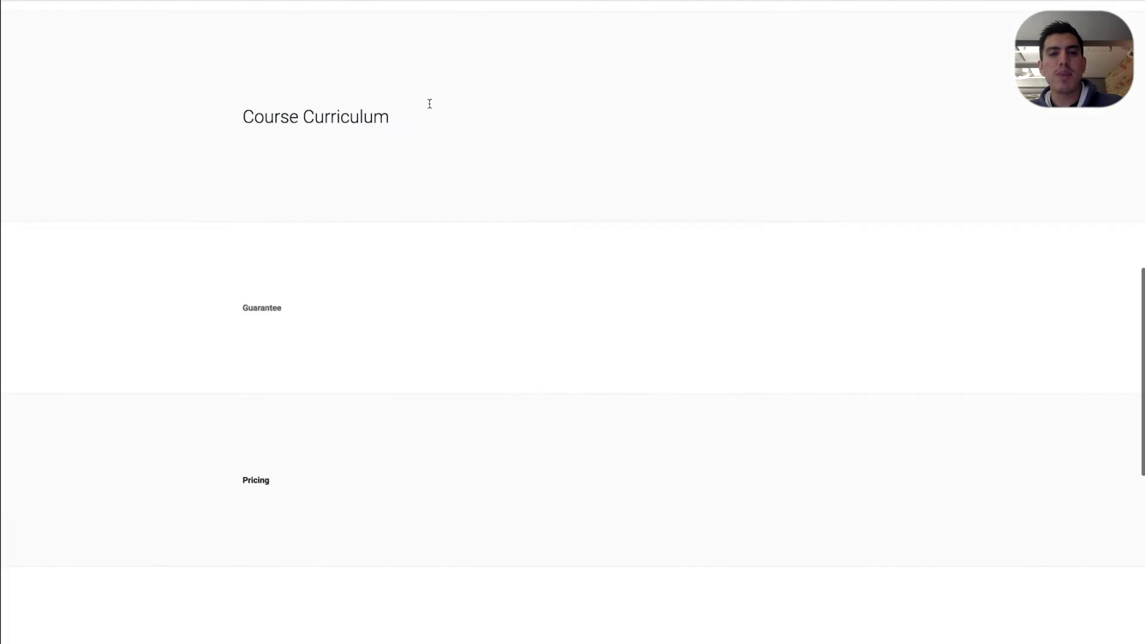
{"action": "scroll", "coordinate": [429, 104], "scroll_direction": "down", "scroll_amount": 5}
{"action": "scroll", "coordinate": [429, 106], "scroll_direction": "up", "scroll_amount": 15}
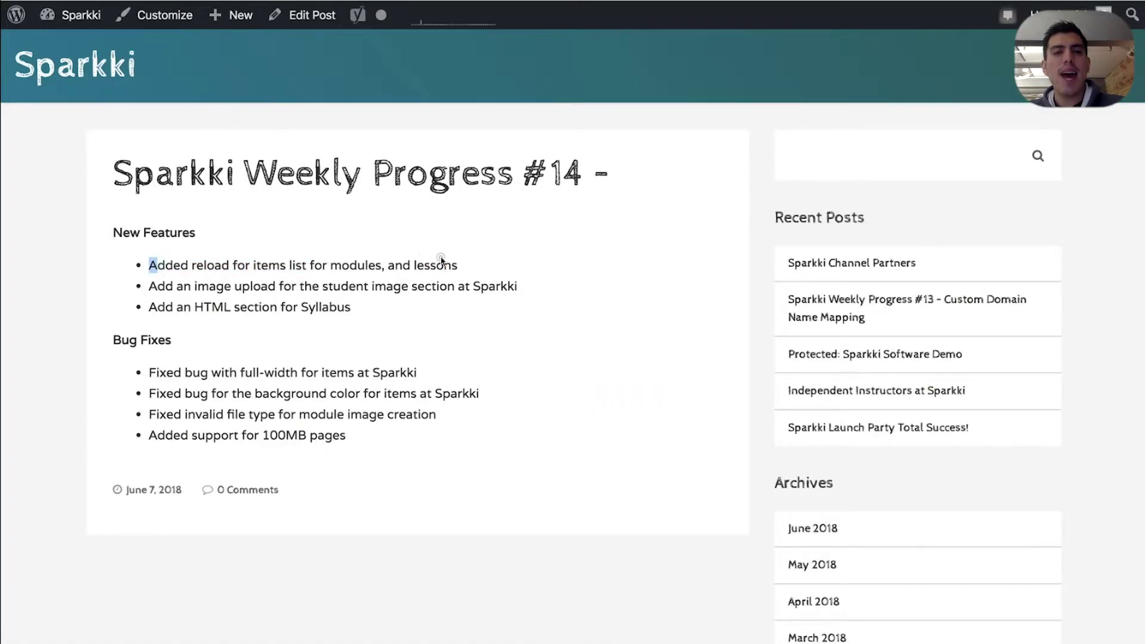
{"action": "triple_click", "coordinate": [459, 263]}
{"action": "left_click", "coordinate": [463, 262]}
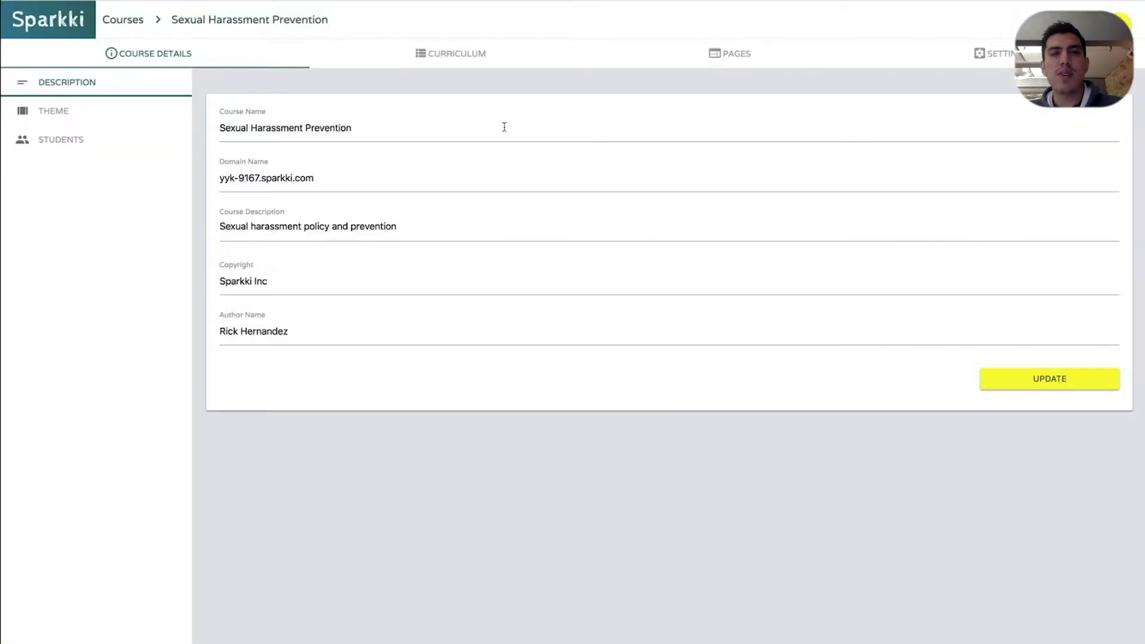
Add a published 'Getting STarted' module, 'You will learn to cet started', with the course picture as featured image
{"action": "left_click", "coordinate": [423, 54]}
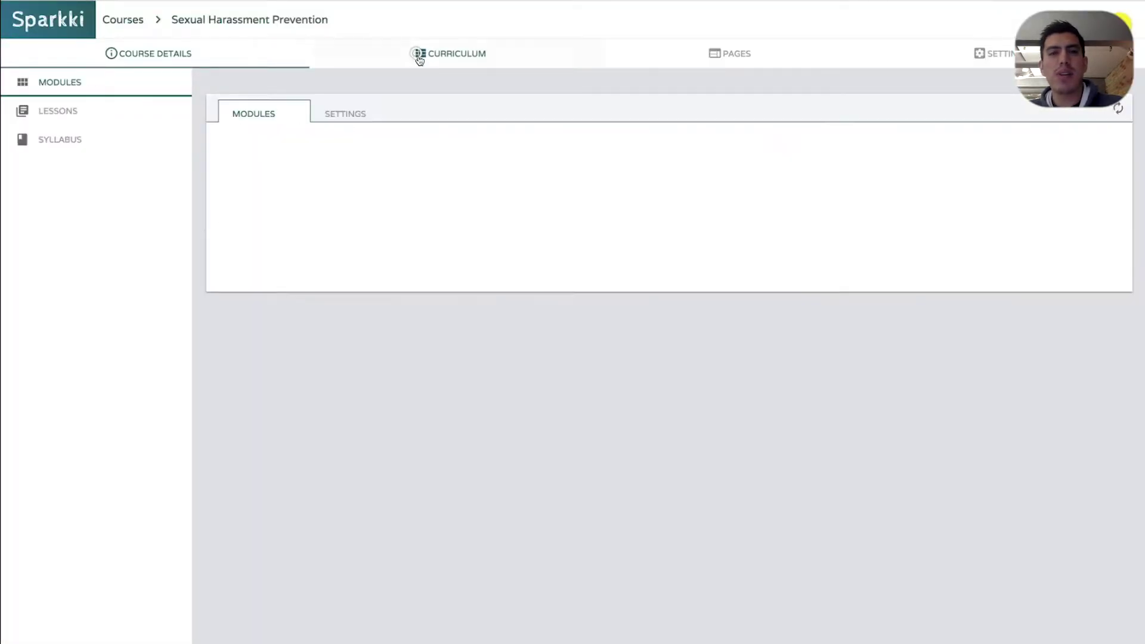
{"action": "left_click", "coordinate": [1073, 142]}
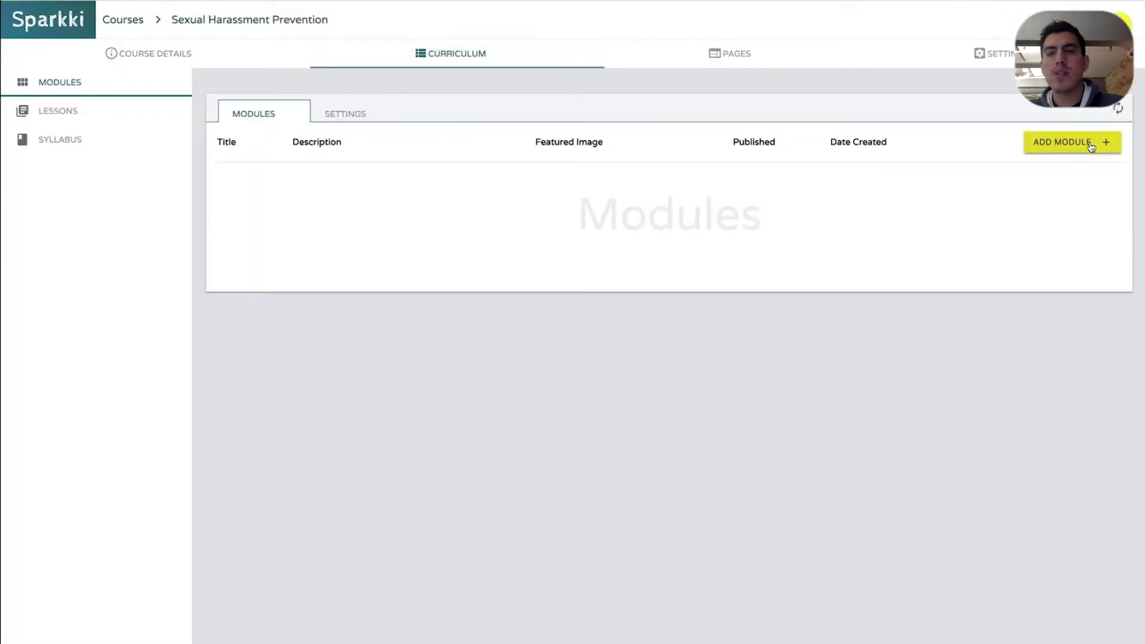
{"action": "type", "text": "G"}
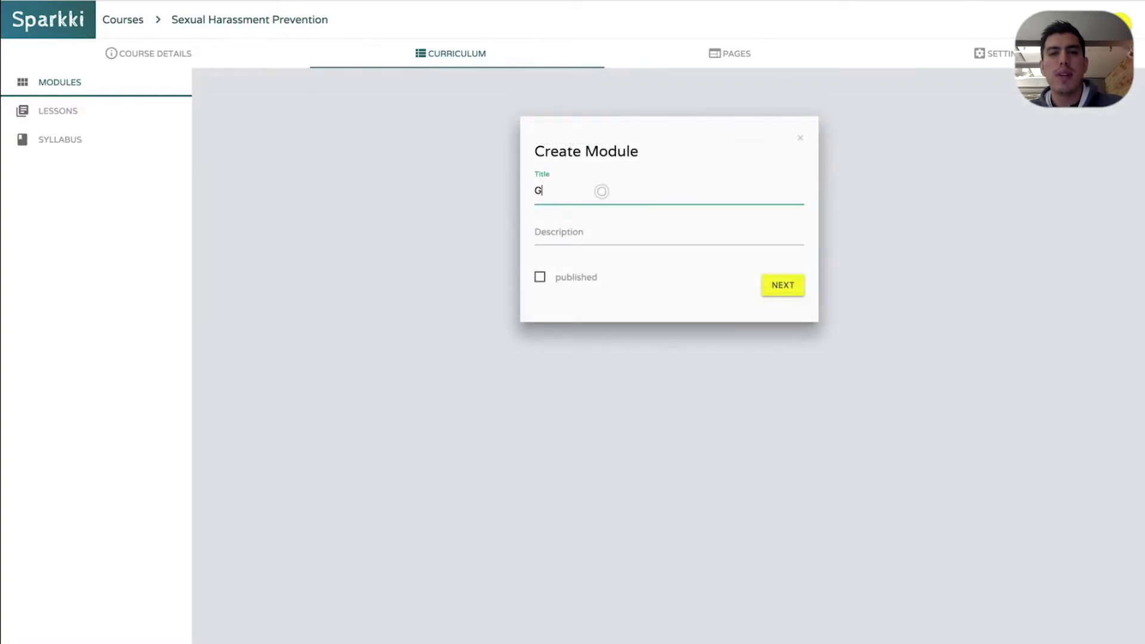
{"action": "type", "text": "etting STar"}
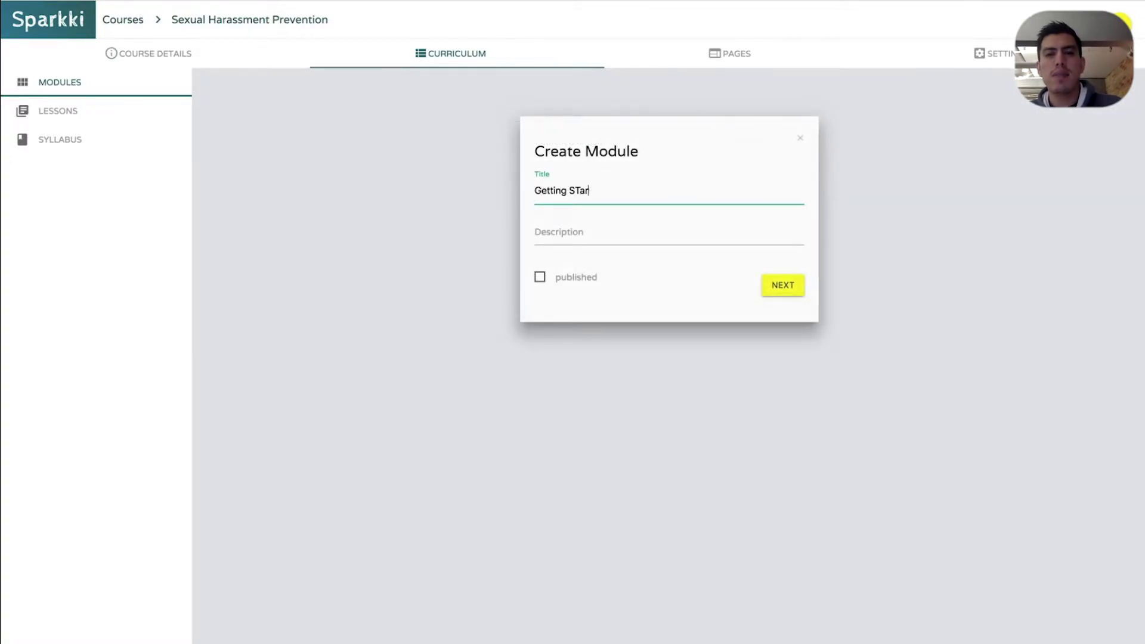
{"action": "type", "text": "ted"}
{"action": "key", "text": "Tab"}
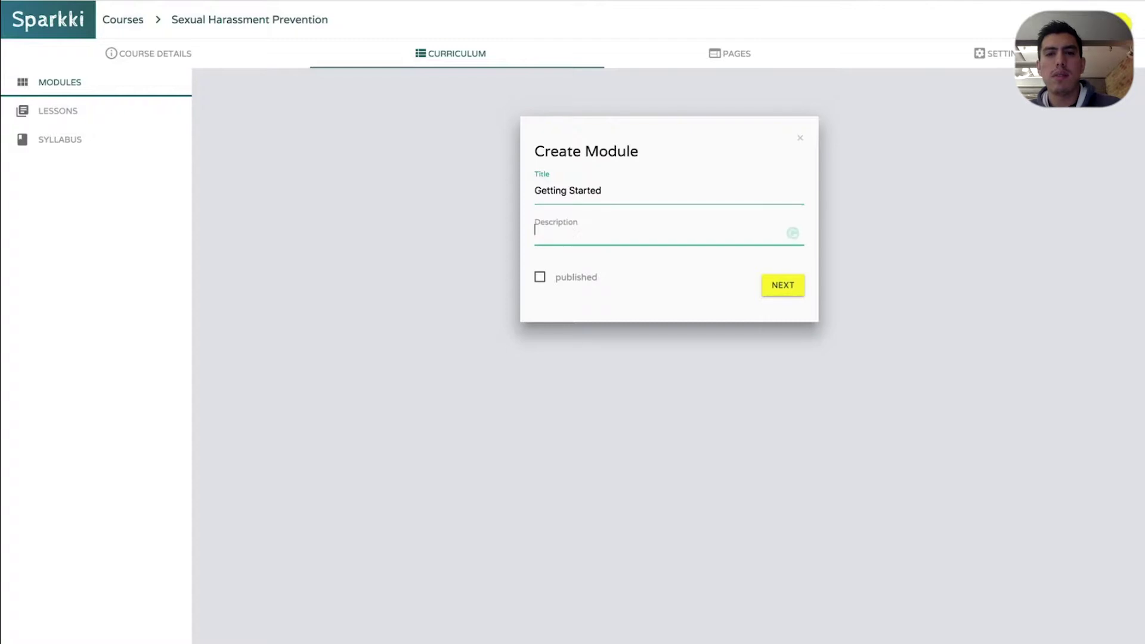
{"action": "type", "text": "You will learn t"}
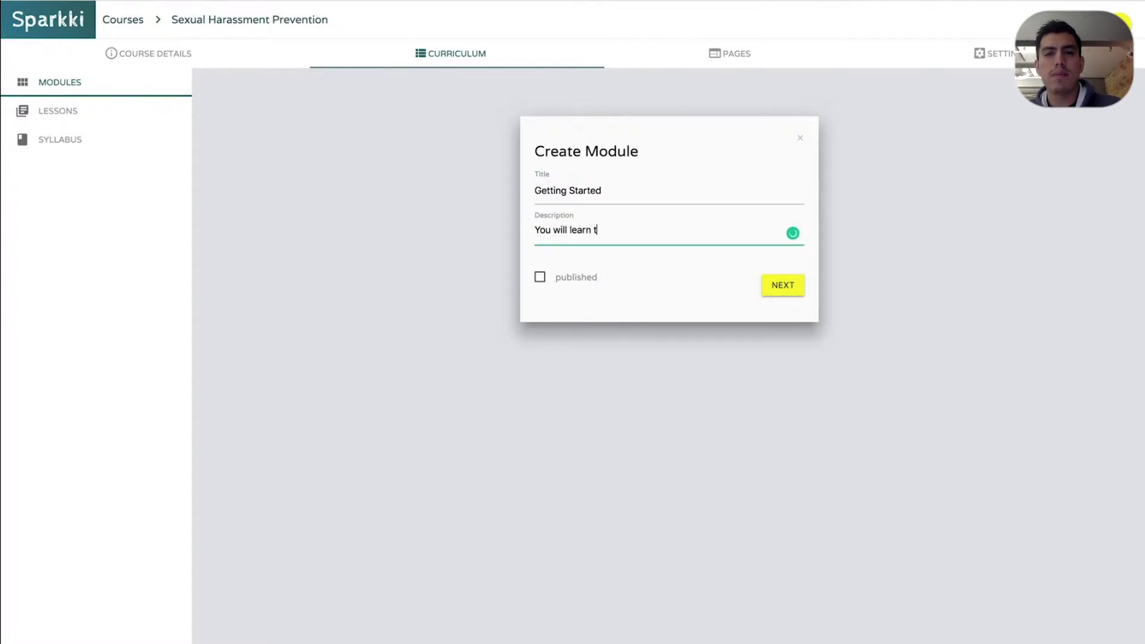
{"action": "type", "text": "o c"}
{"action": "type", "text": "et"}
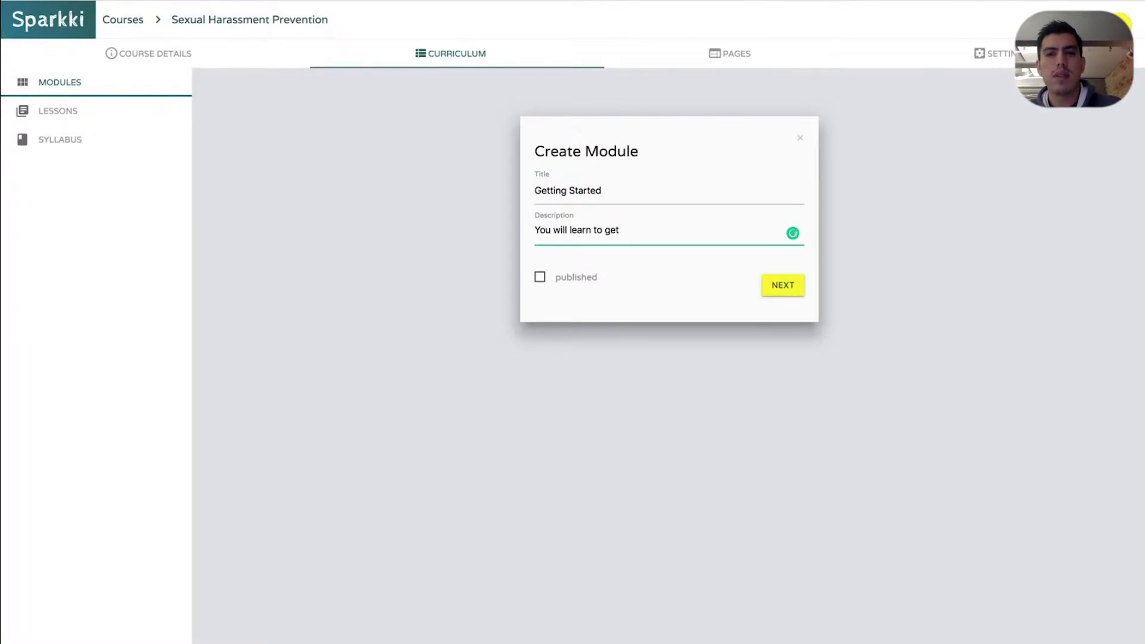
{"action": "type", "text": " started"}
{"action": "left_click", "coordinate": [575, 278]}
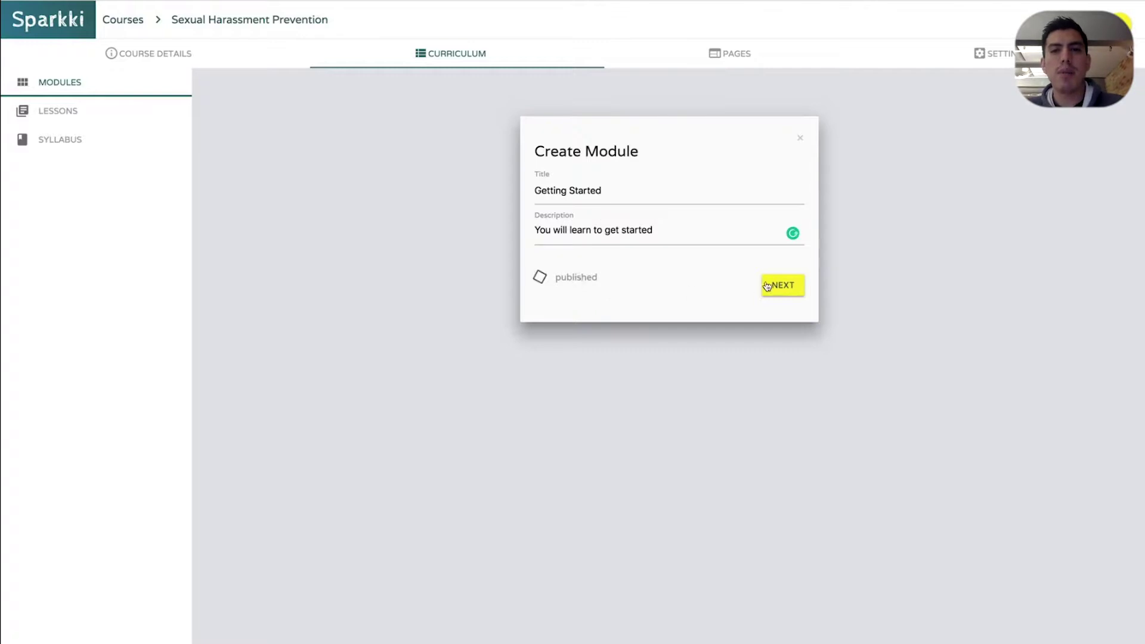
{"action": "left_click", "coordinate": [774, 285]}
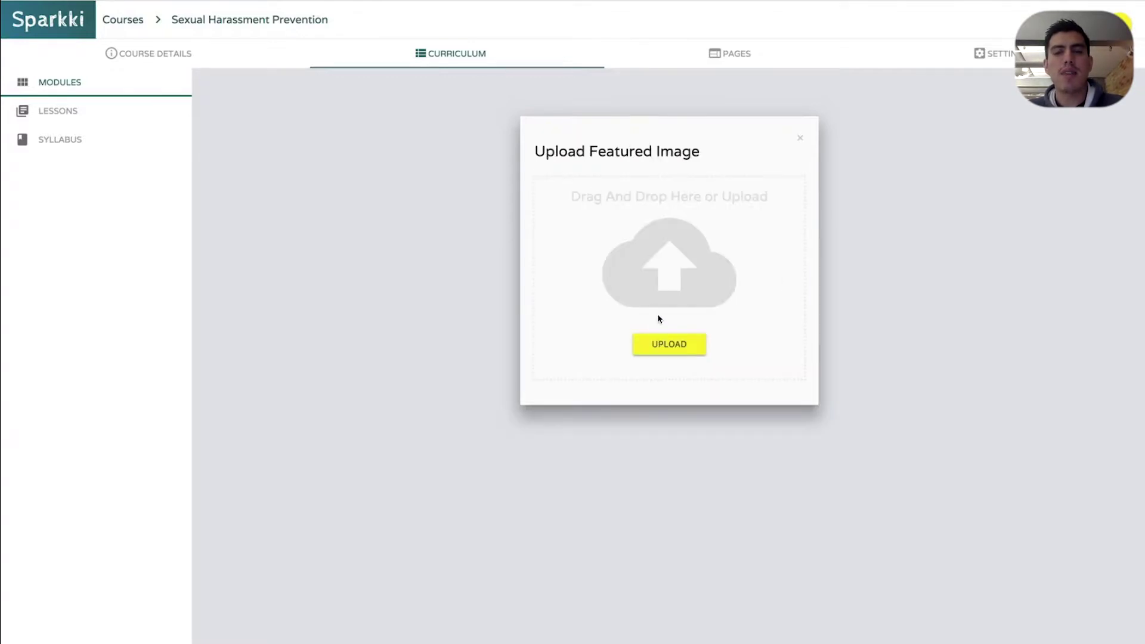
{"action": "key", "text": "super+Tab"}
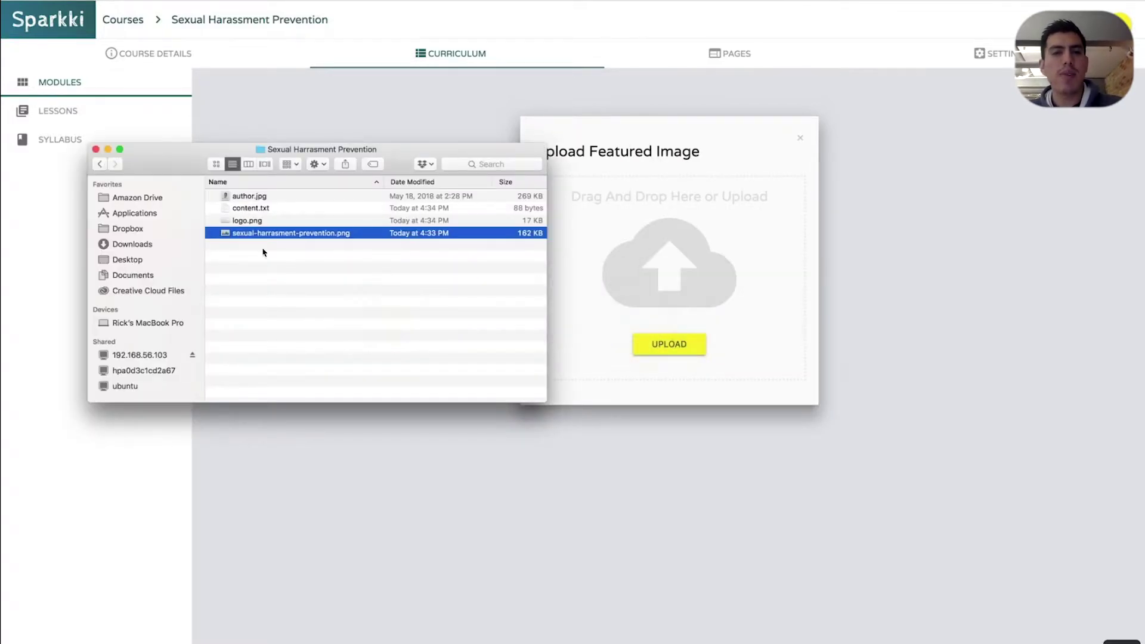
{"action": "left_click_drag", "start_coordinate": [260, 233], "coordinate": [649, 274]}
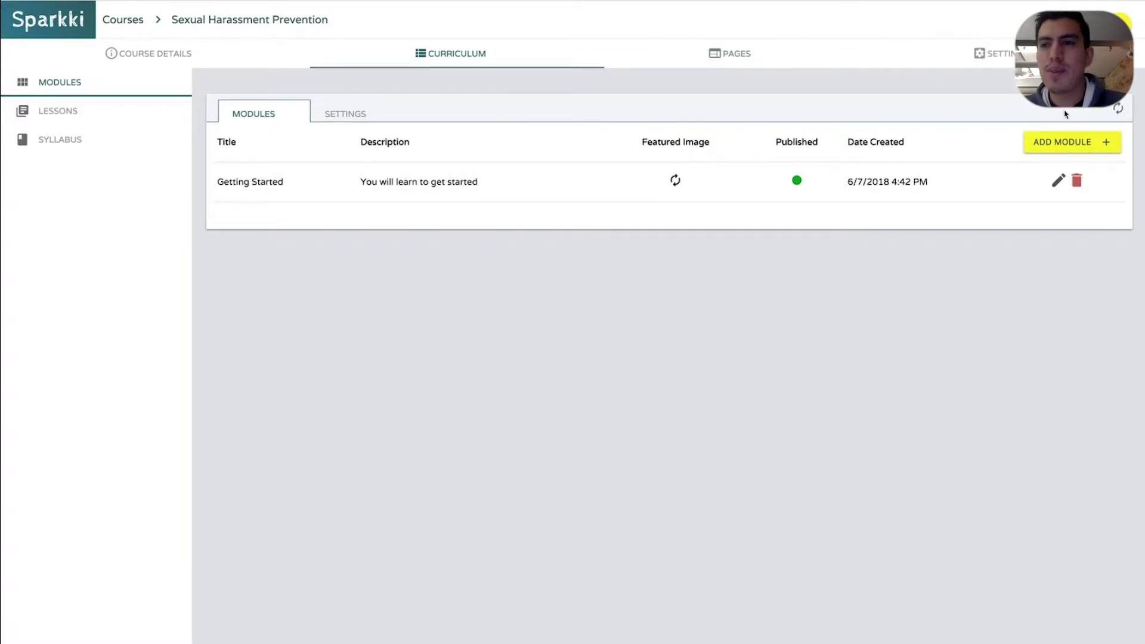
{"action": "left_click", "coordinate": [1118, 111]}
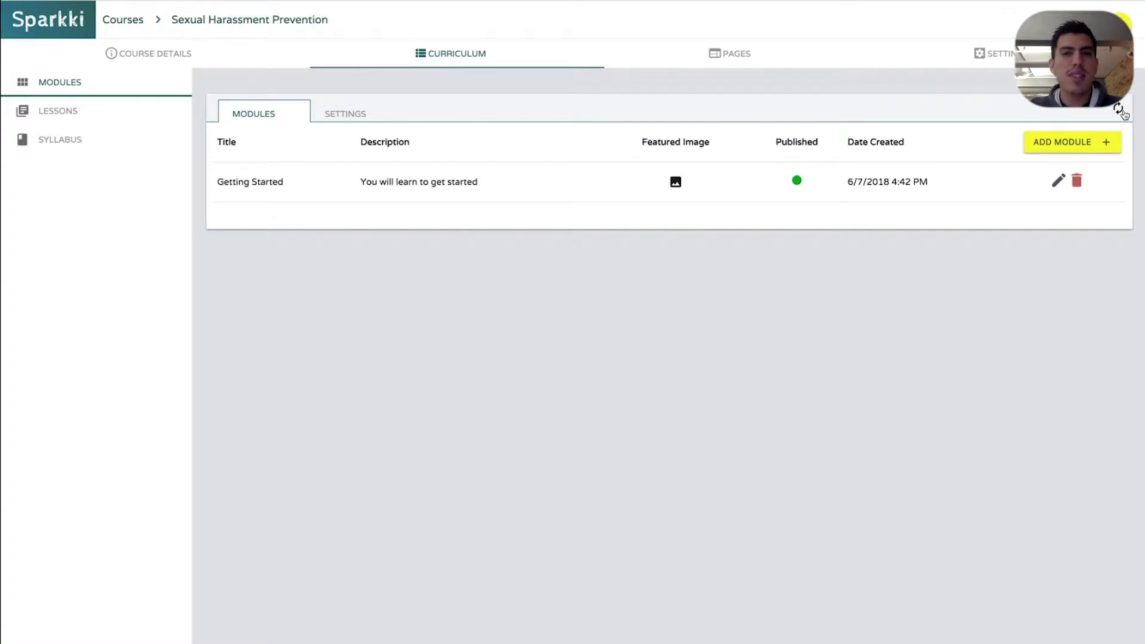
{"action": "left_click", "coordinate": [676, 182]}
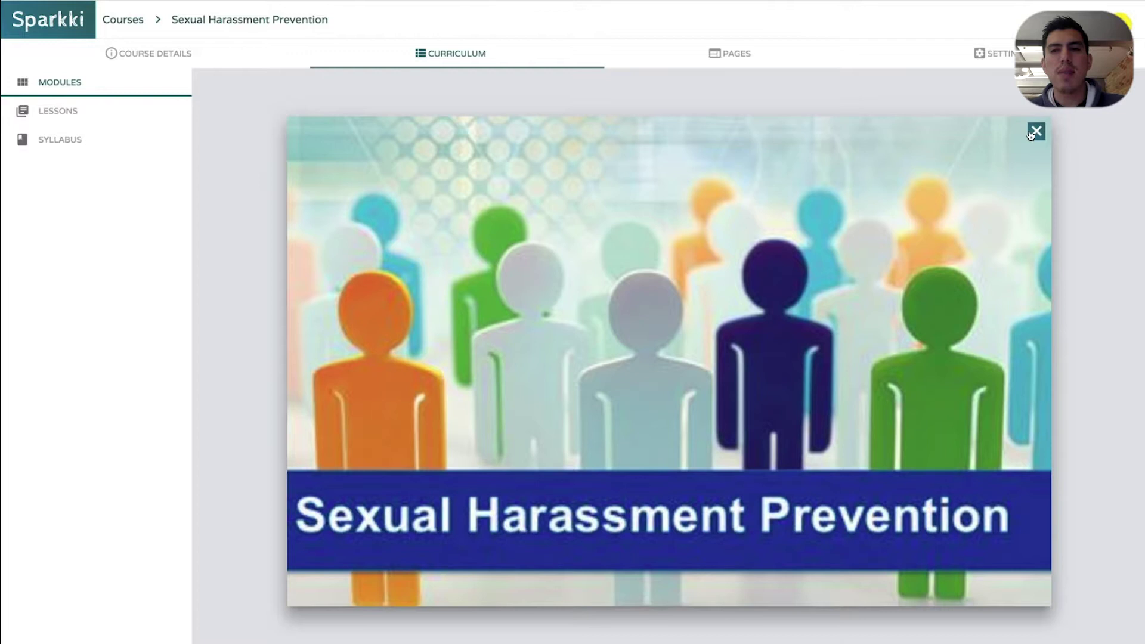
{"action": "left_click", "coordinate": [1033, 130]}
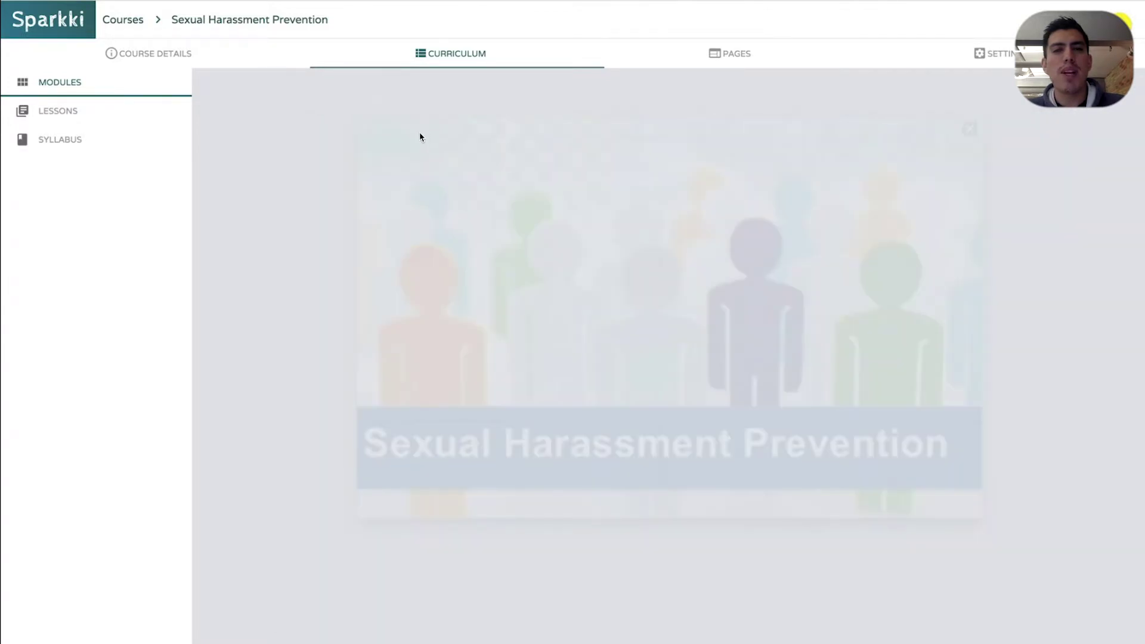
Keep module card numbering on, turn labels off, and pick a grey colour overlay
{"action": "left_click", "coordinate": [361, 115]}
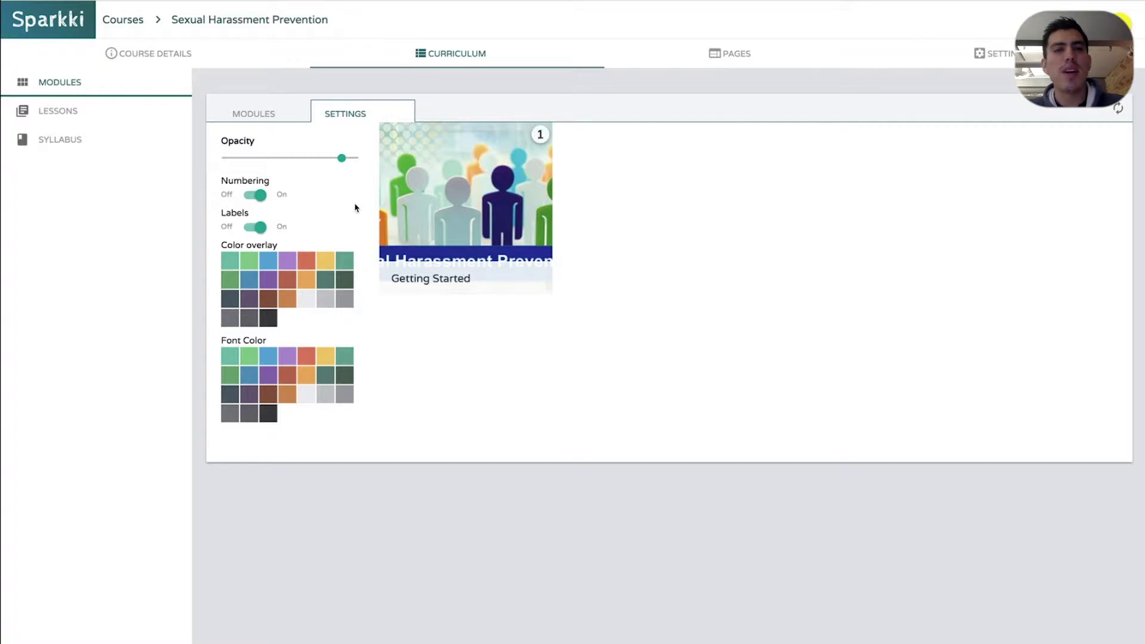
{"action": "left_click", "coordinate": [250, 194]}
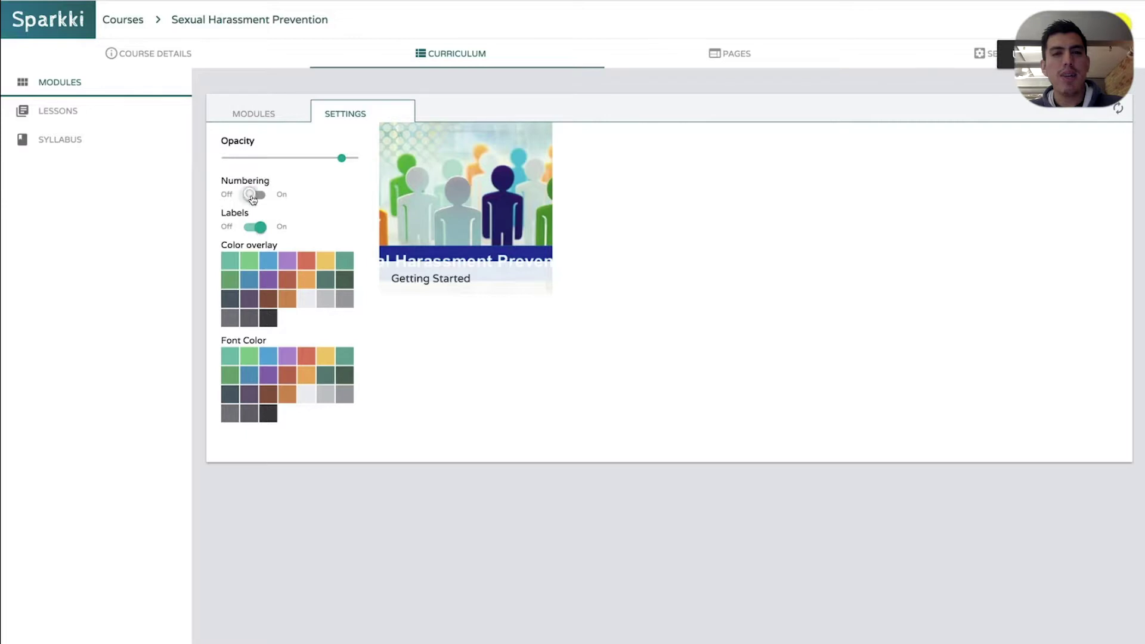
{"action": "left_click", "coordinate": [252, 197]}
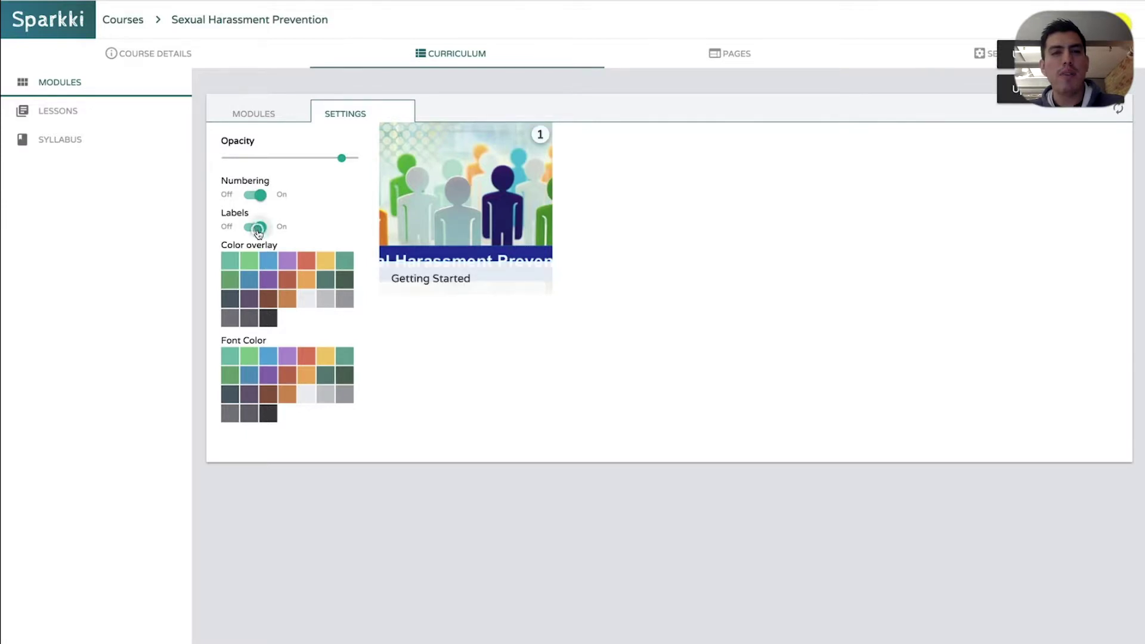
{"action": "left_click", "coordinate": [255, 226]}
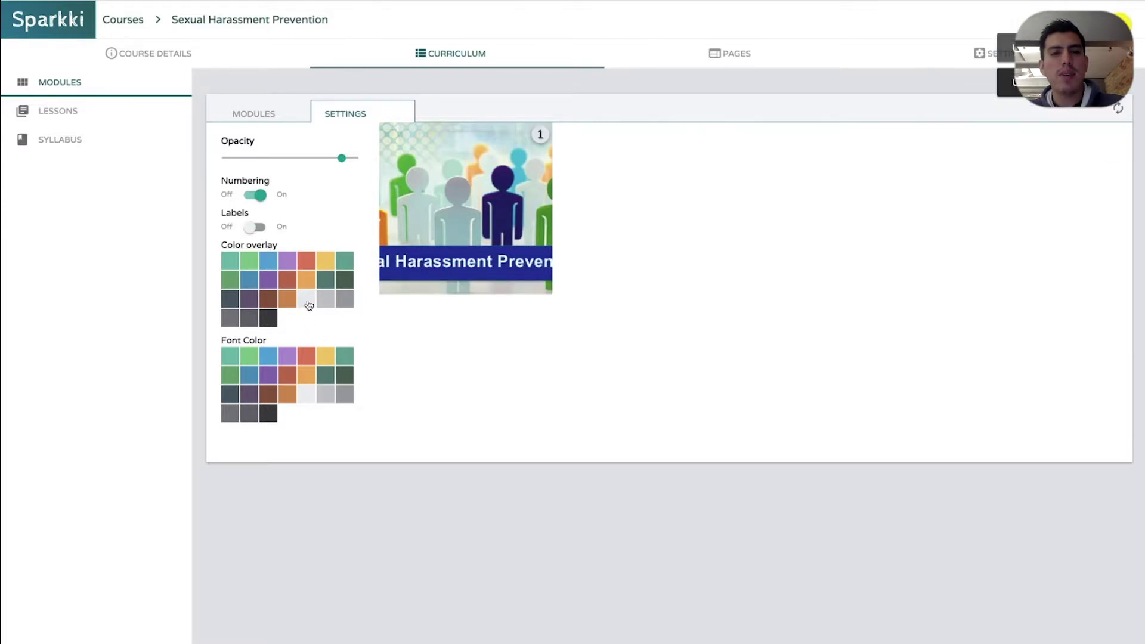
{"action": "left_click", "coordinate": [327, 301]}
{"action": "left_click", "coordinate": [327, 304]}
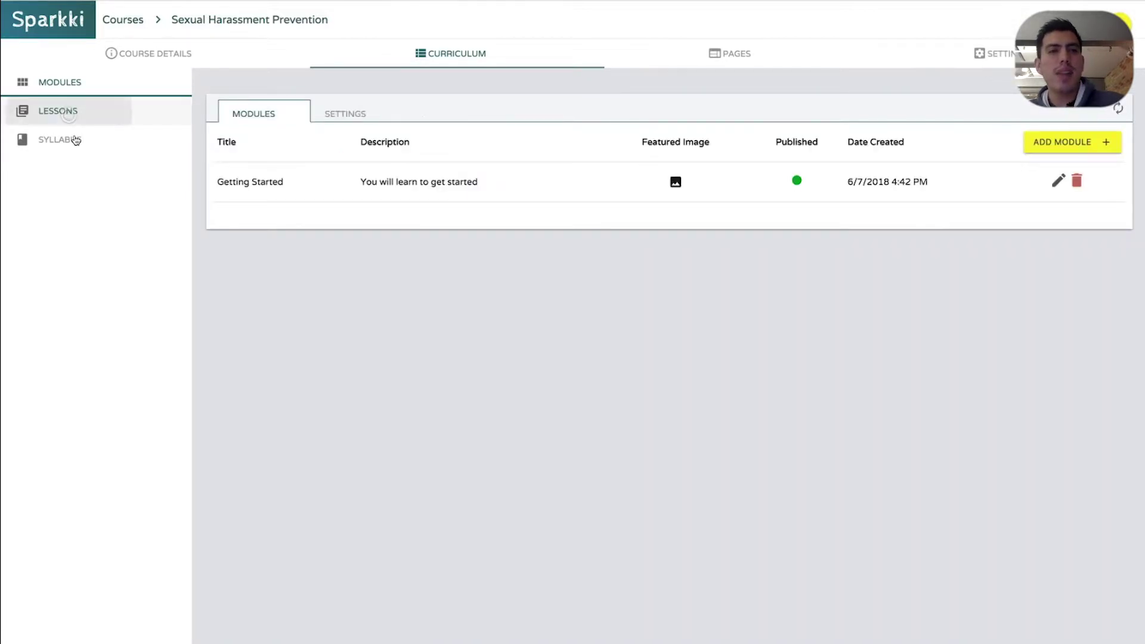
Start a new text lesson titled 'Text Lesson'
{"action": "left_click", "coordinate": [58, 111]}
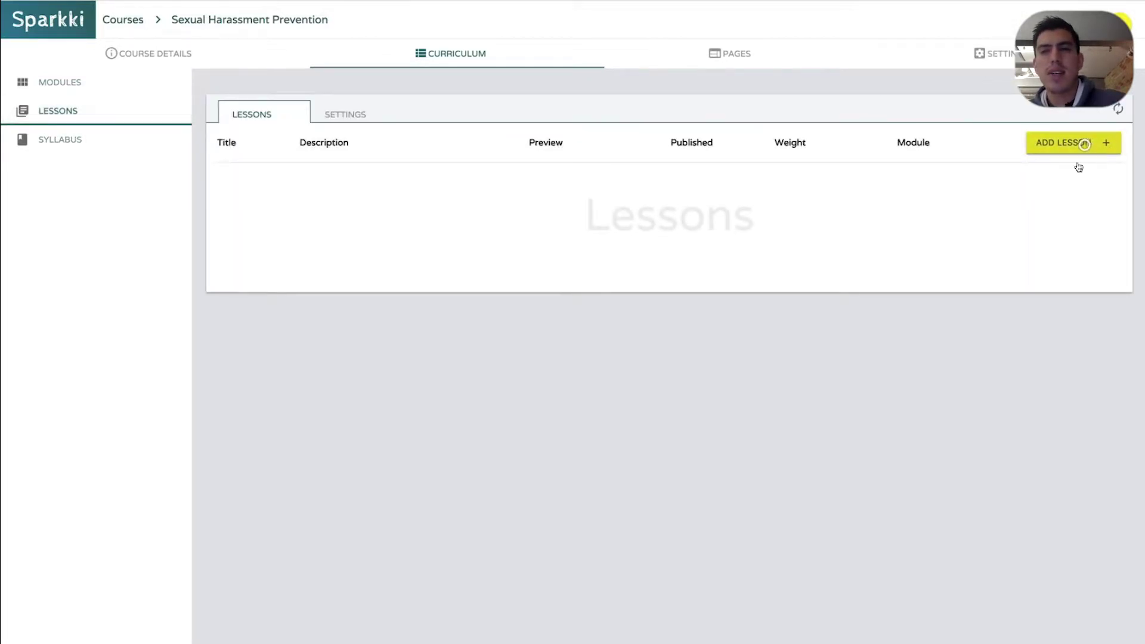
{"action": "left_click", "coordinate": [1084, 144]}
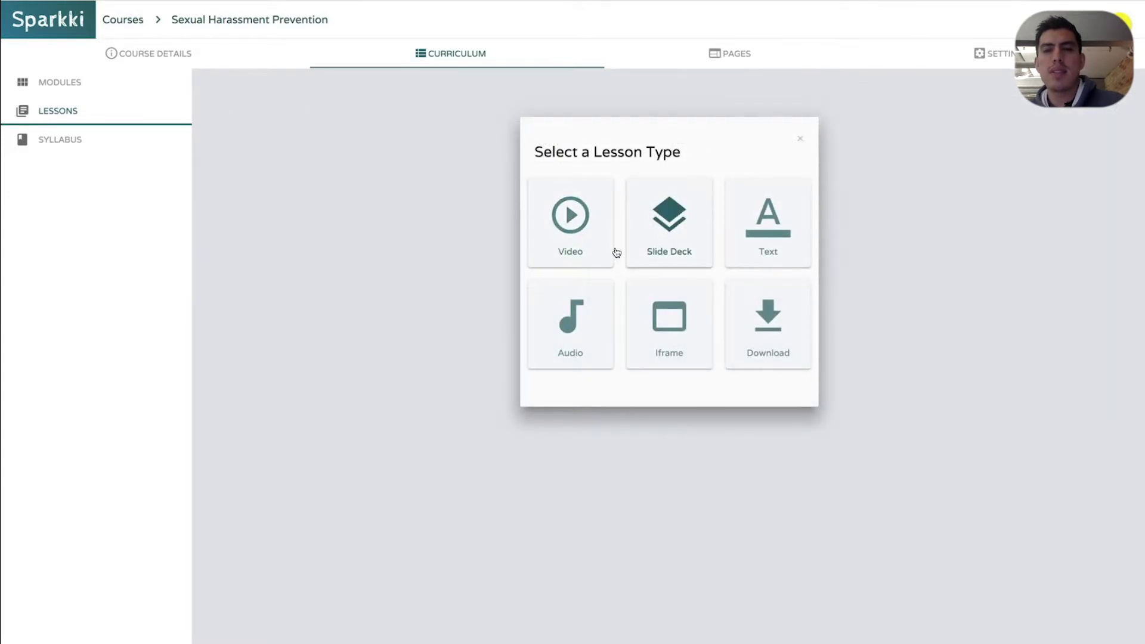
{"action": "left_click", "coordinate": [735, 224]}
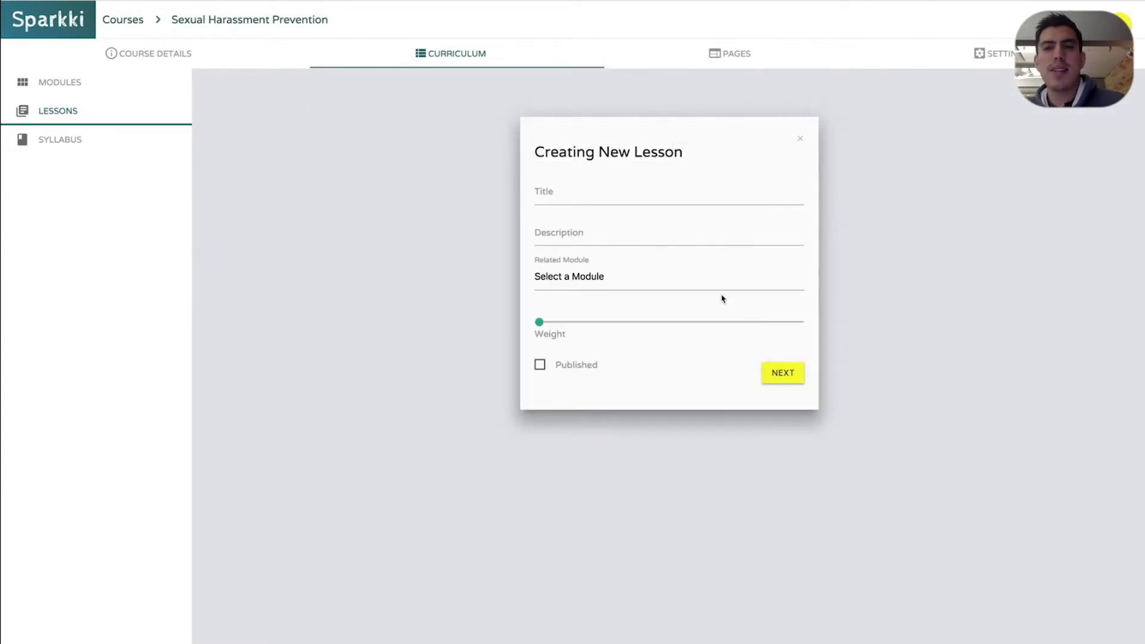
{"action": "left_click", "coordinate": [575, 189]}
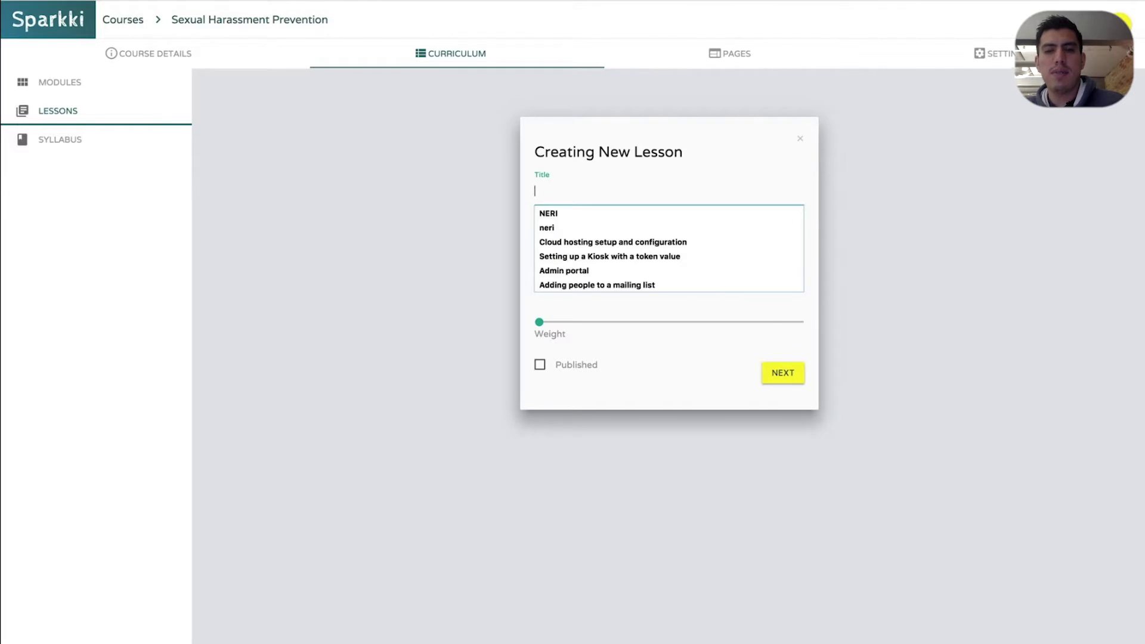
{"action": "type", "text": "Text Lesson"}
{"action": "key", "text": "Tab"}
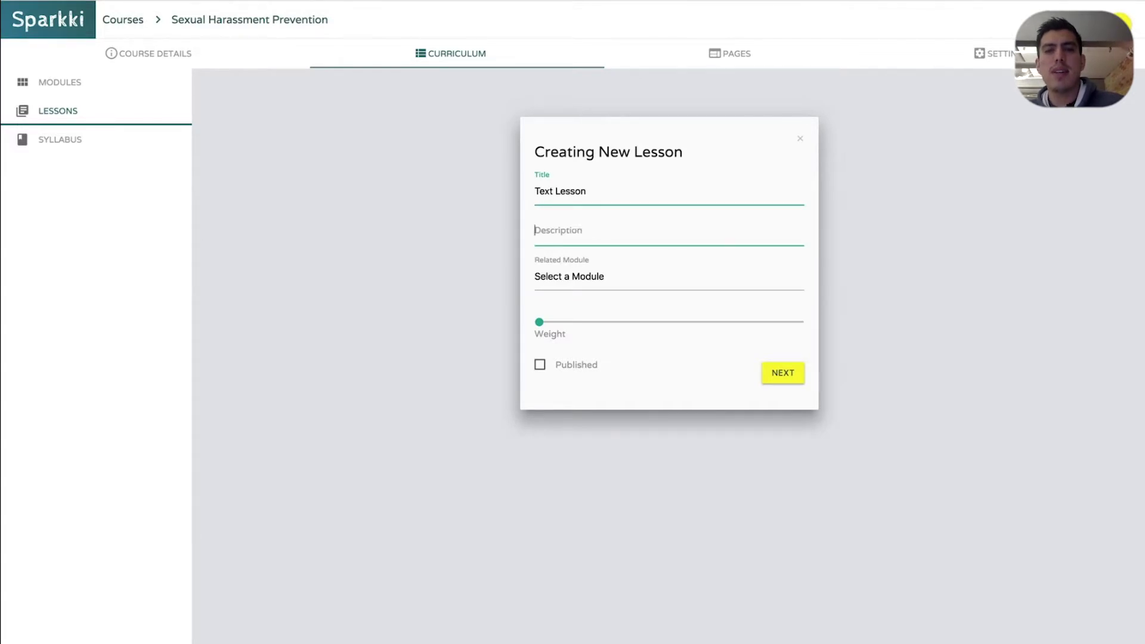
{"action": "type", "text": "Text Lesson"}
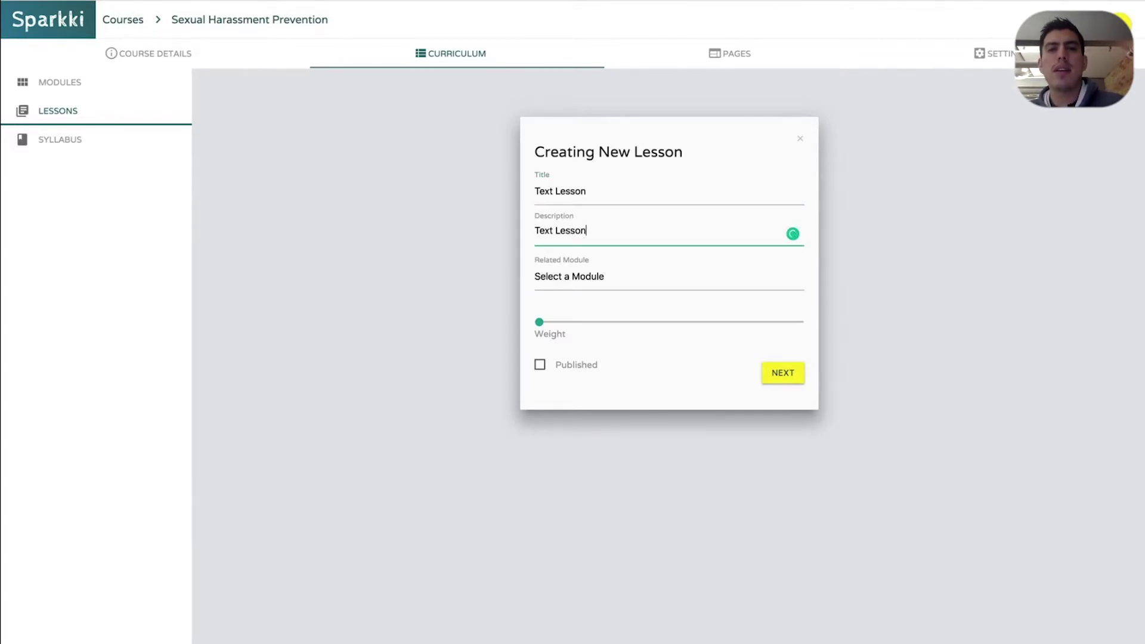
Assign the lesson to Getting Started with weight 1, publish it, and create it
{"action": "left_click", "coordinate": [583, 279]}
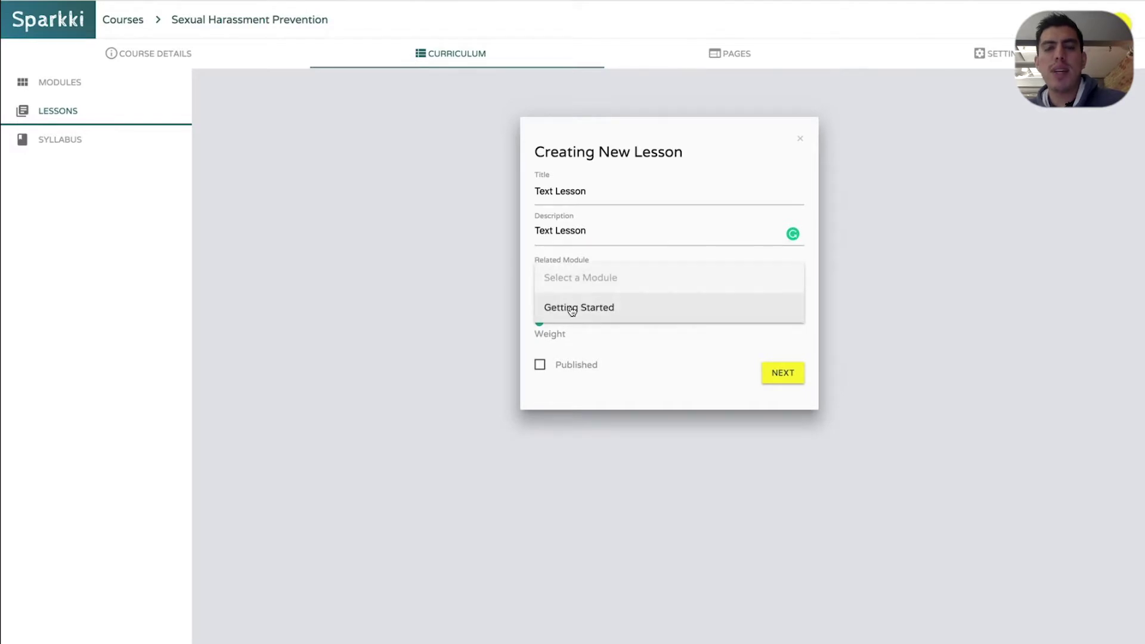
{"action": "left_click", "coordinate": [570, 308]}
{"action": "left_click", "coordinate": [541, 322]}
{"action": "left_click", "coordinate": [540, 365]}
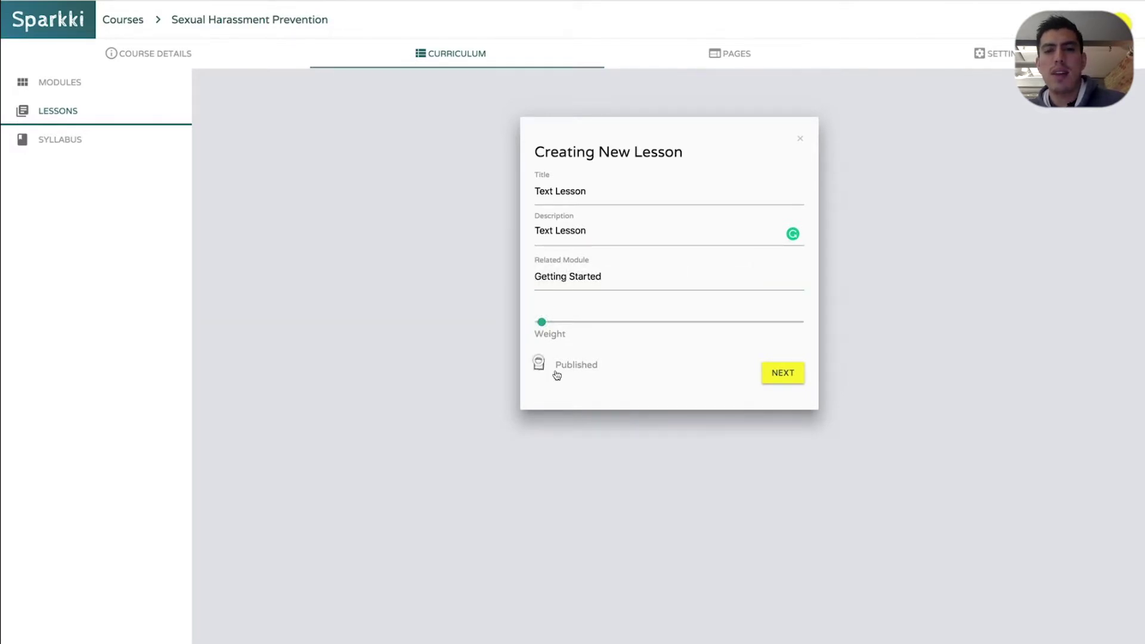
{"action": "left_click", "coordinate": [789, 379]}
{"action": "left_click", "coordinate": [678, 353]}
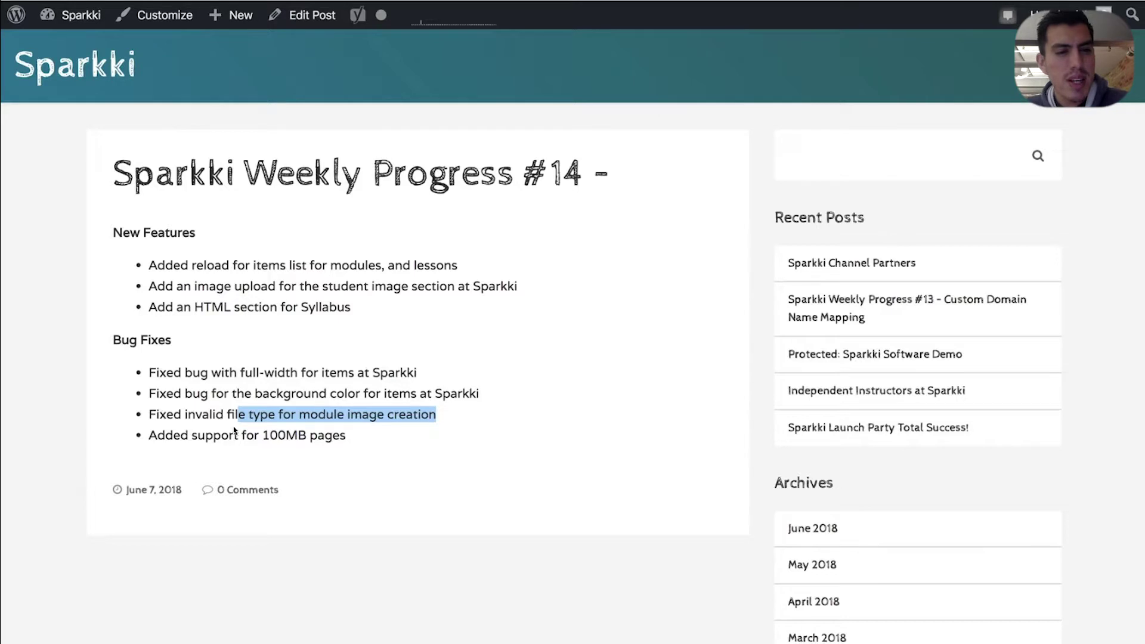
Highlight the 'Fixed invalid' bug-fix entry in the changelog post
{"action": "left_click", "coordinate": [201, 425]}
{"action": "left_click_drag", "start_coordinate": [149, 414], "coordinate": [230, 415]}
{"action": "left_click", "coordinate": [228, 418]}
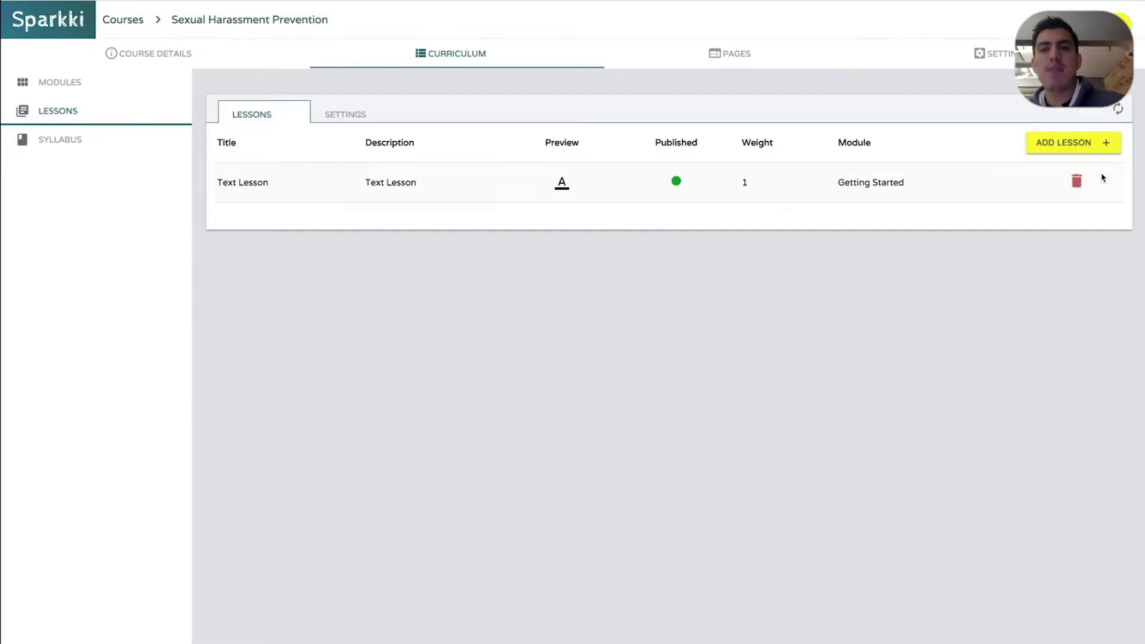
Preview the Text Lesson's content, close it, and go to the course Syllabus
{"action": "left_click", "coordinate": [564, 185]}
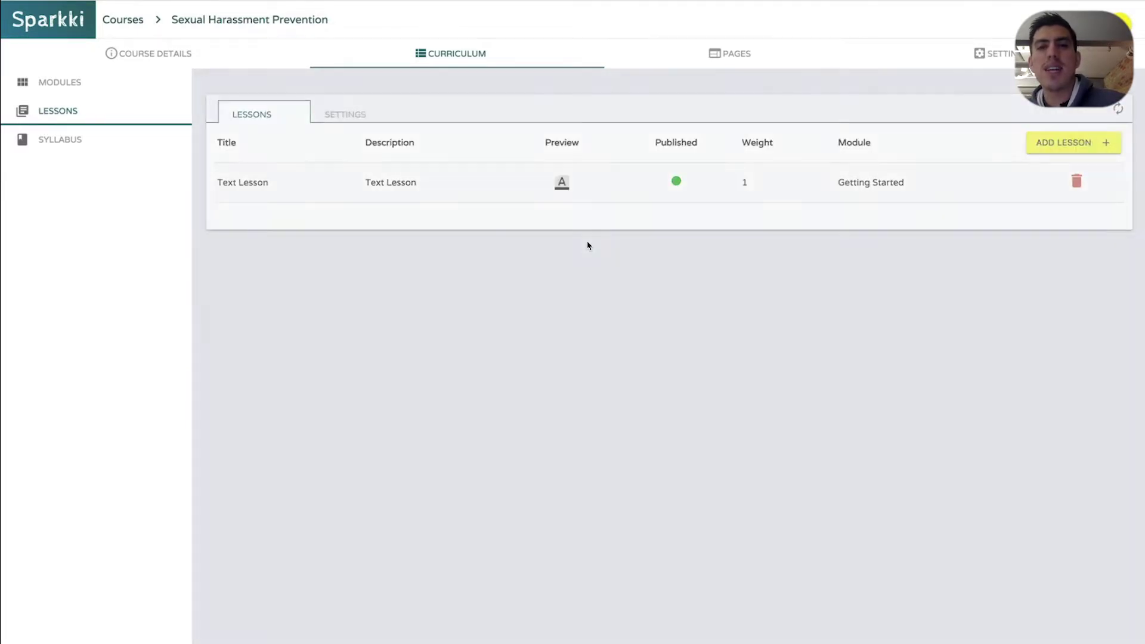
{"action": "left_click", "coordinate": [432, 221]}
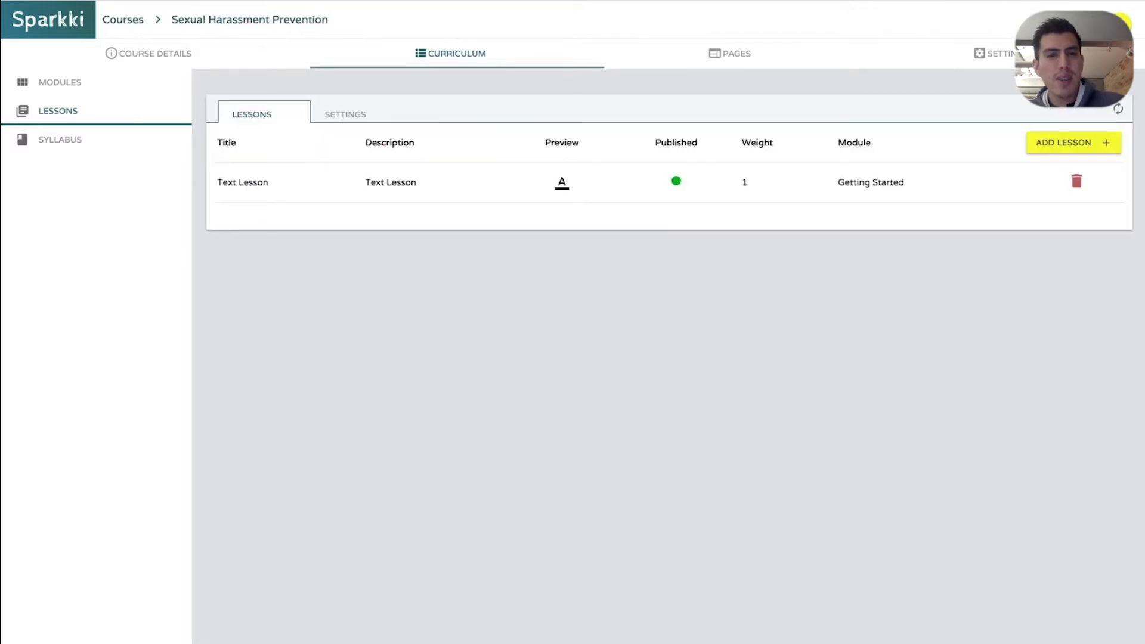
{"action": "left_click", "coordinate": [87, 143]}
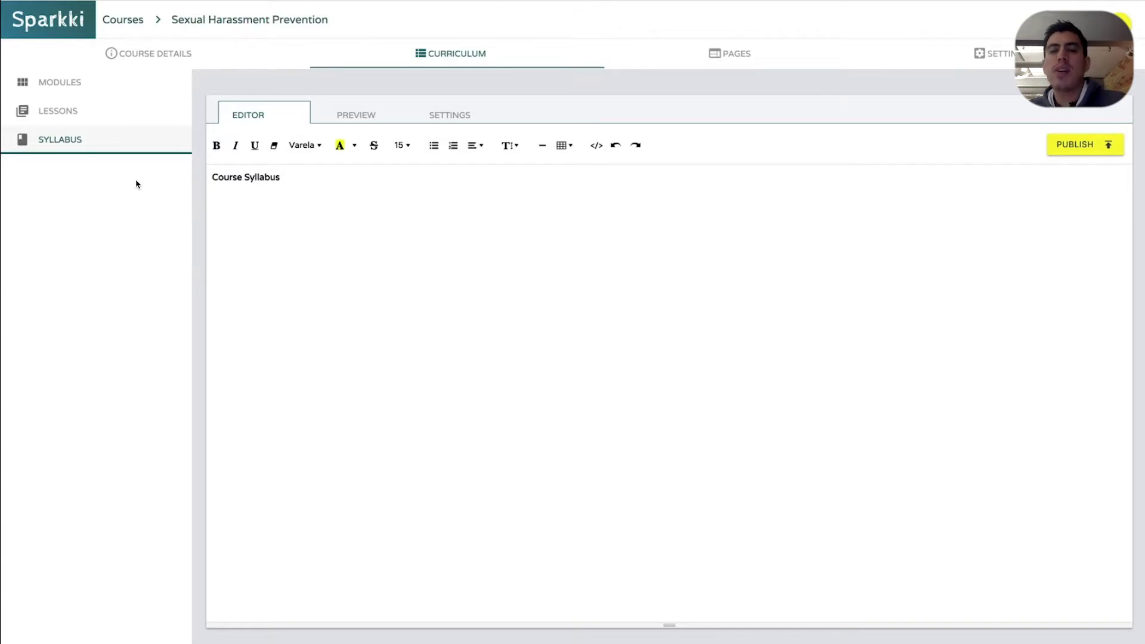
Replace the 'Course Syllabus' heading with the course title copied from the notes
{"action": "left_click", "coordinate": [331, 234]}
{"action": "key", "text": "super+Tab"}
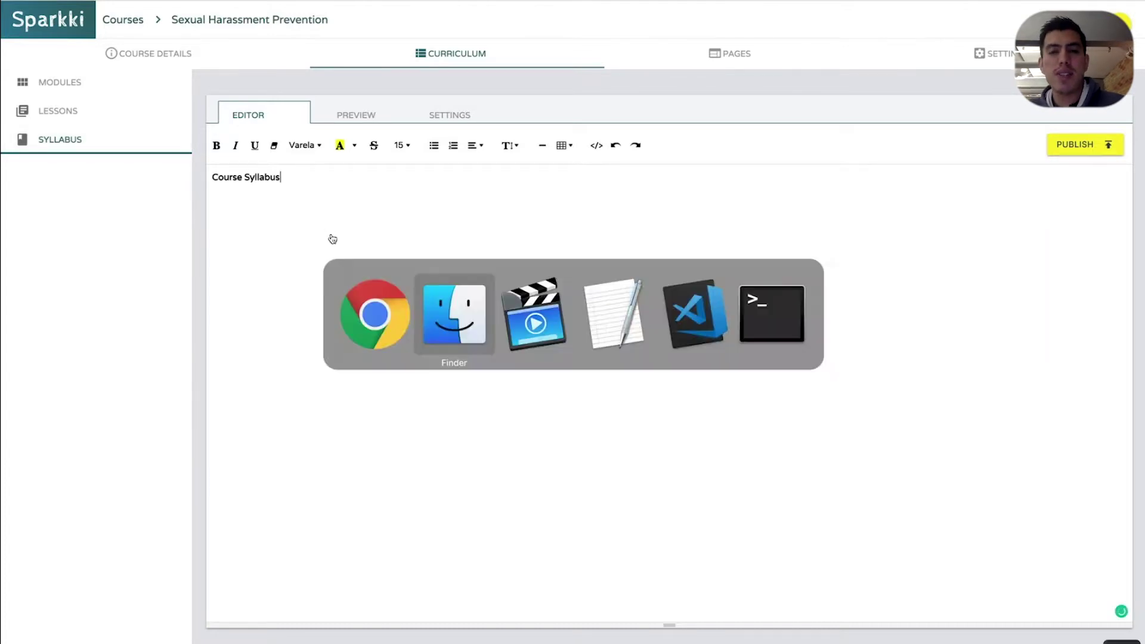
{"action": "key", "text": "super+Tab"}
{"action": "key", "text": "super+Tab"}
{"action": "left_click", "coordinate": [302, 95]}
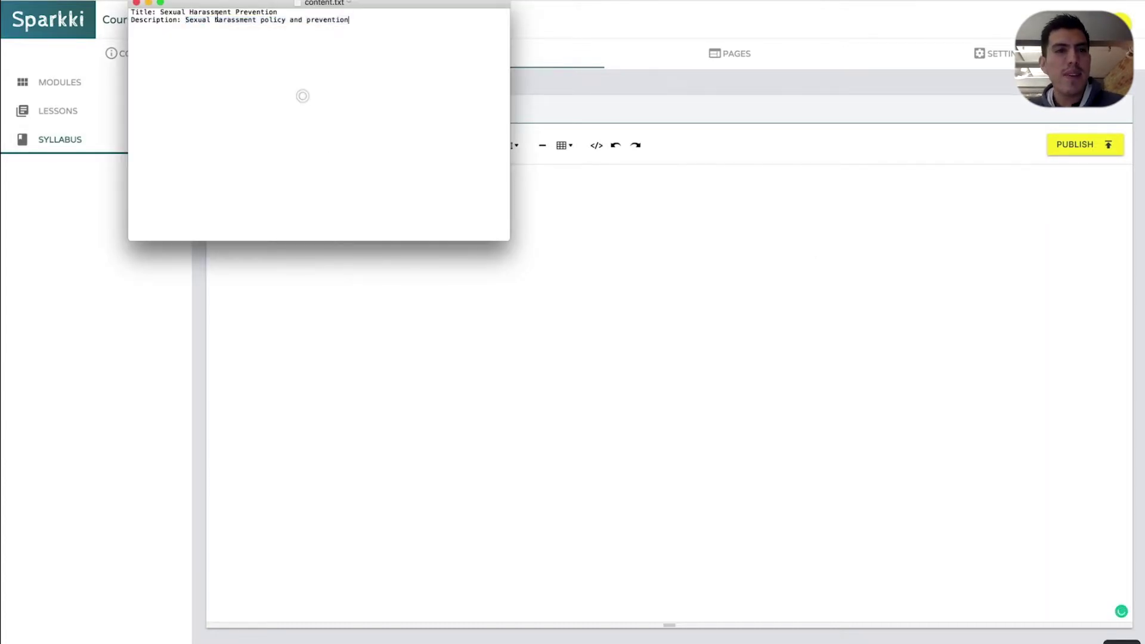
{"action": "mouse_move", "coordinate": [165, 10]}
{"action": "left_mouse_down"}
{"action": "mouse_move", "coordinate": [270, 12]}
{"action": "mouse_move", "coordinate": [154, 14]}
{"action": "left_mouse_up"}
{"action": "key", "text": "super+c"}
{"action": "key", "text": "super+Tab"}
{"action": "key", "text": "super+a"}
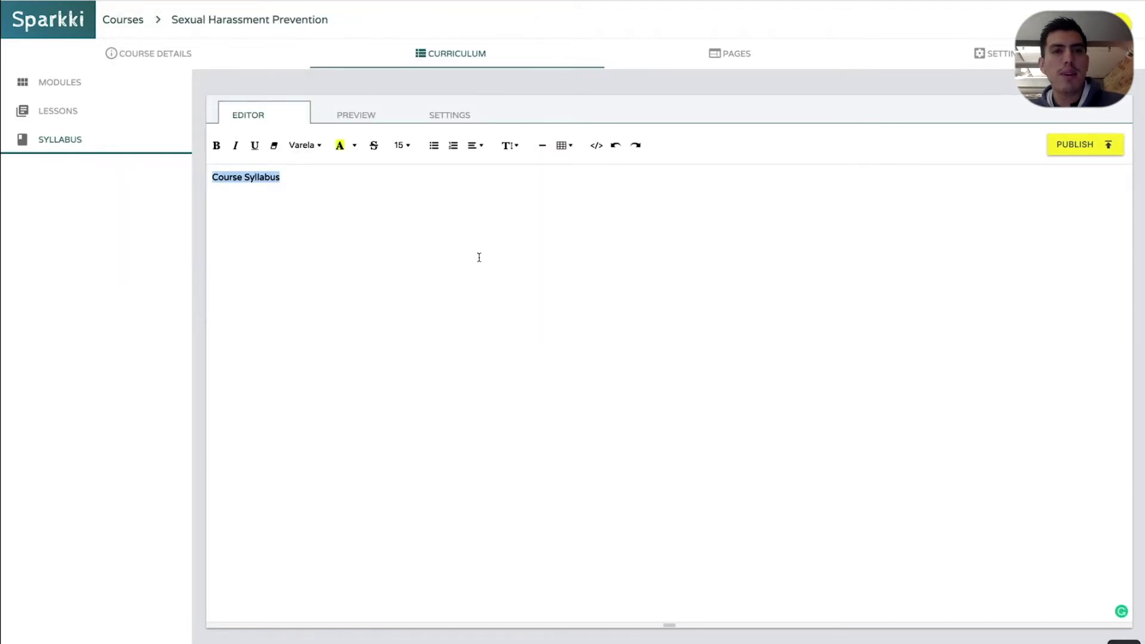
{"action": "key", "text": "super+v"}
Centre the syllabus title, enlarge it to size 36, and underline it
{"action": "key", "text": "super+a"}
{"action": "left_click", "coordinate": [476, 145]}
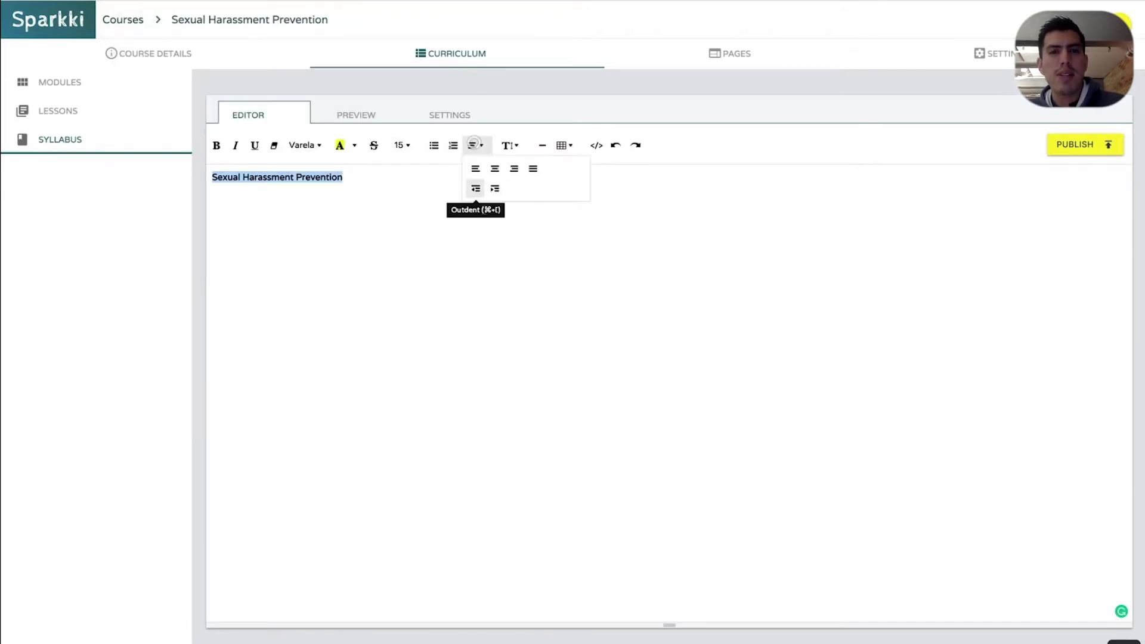
{"action": "left_click", "coordinate": [495, 171]}
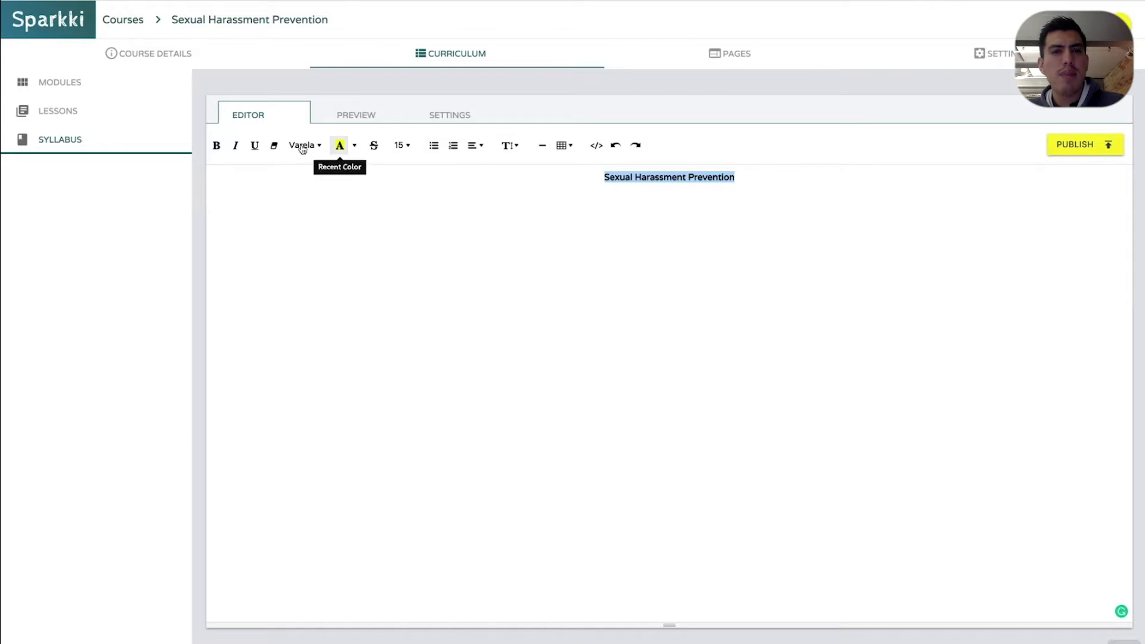
{"action": "left_click", "coordinate": [406, 146]}
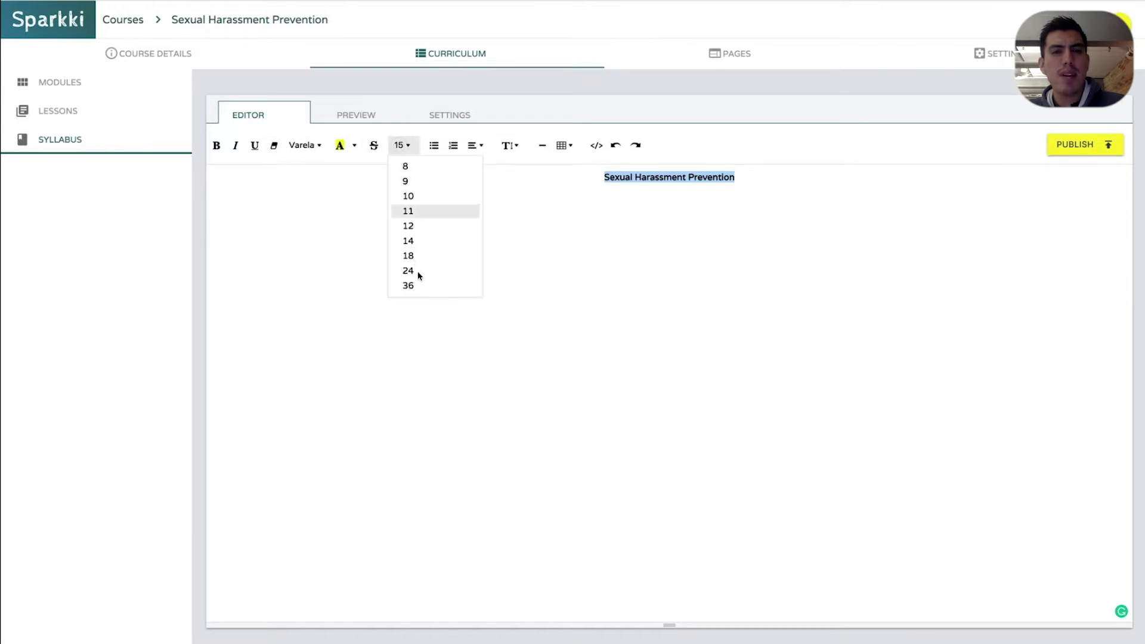
{"action": "left_click", "coordinate": [417, 286]}
{"action": "triple_click", "coordinate": [605, 186]}
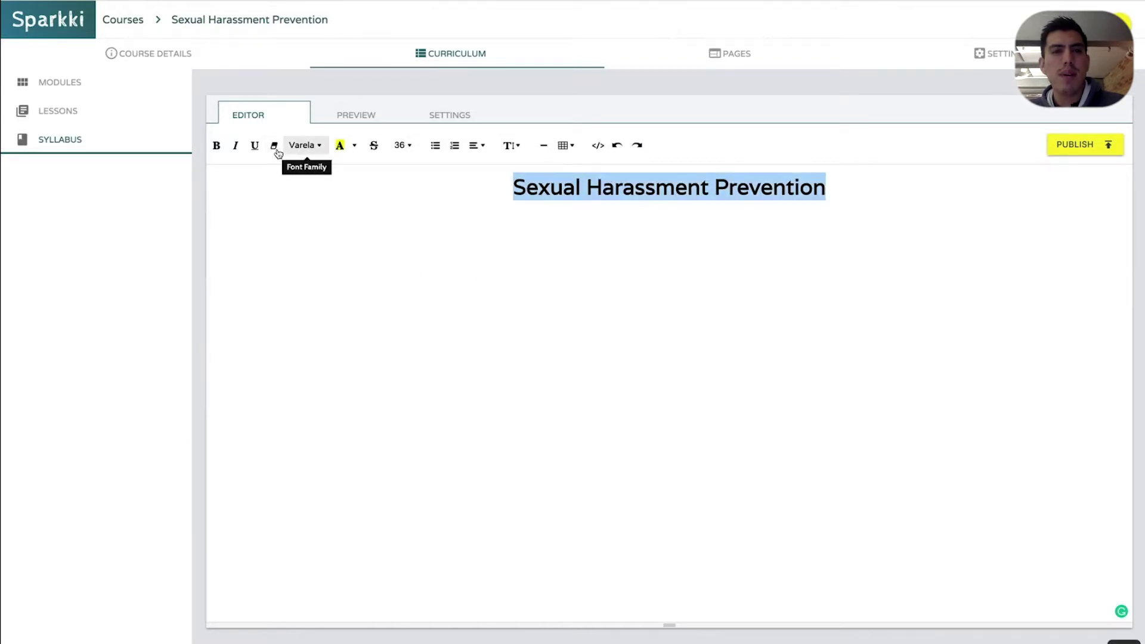
{"action": "left_click", "coordinate": [251, 149]}
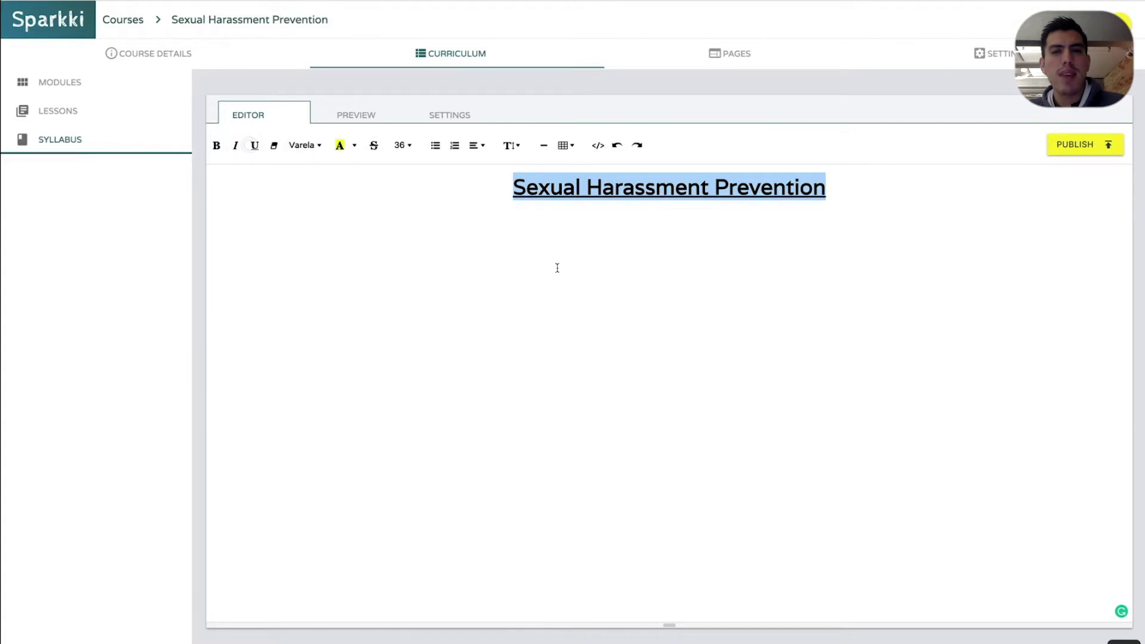
{"action": "left_click", "coordinate": [558, 266]}
Copy the description from the notes and paste it below the title
{"action": "key", "text": "super+Tab"}
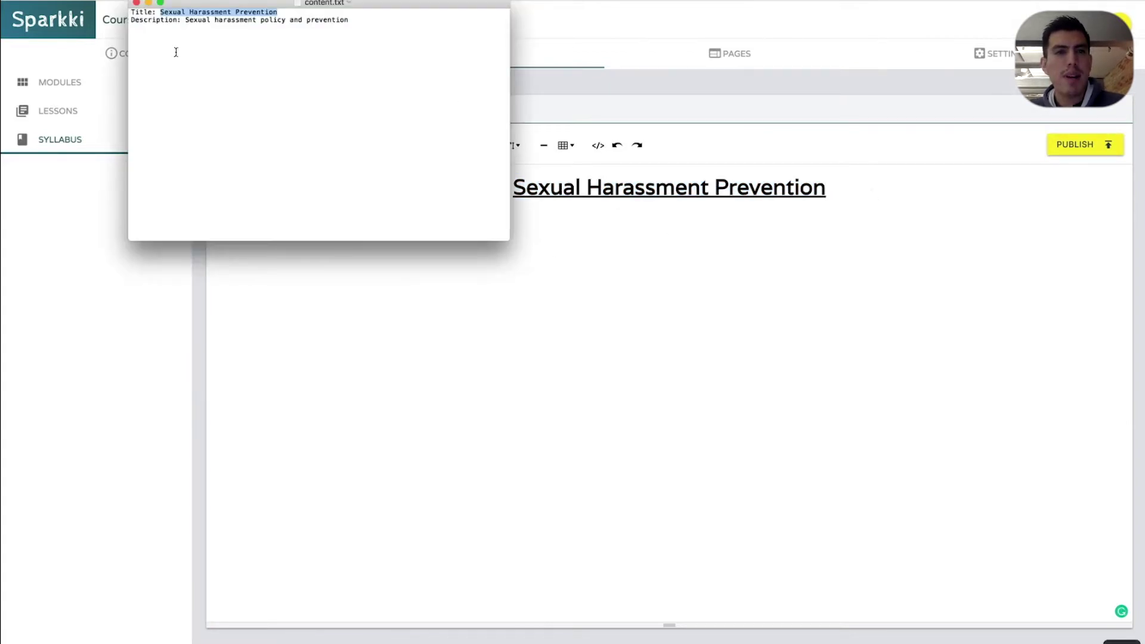
{"action": "left_click_drag", "start_coordinate": [186, 22], "coordinate": [388, 22]}
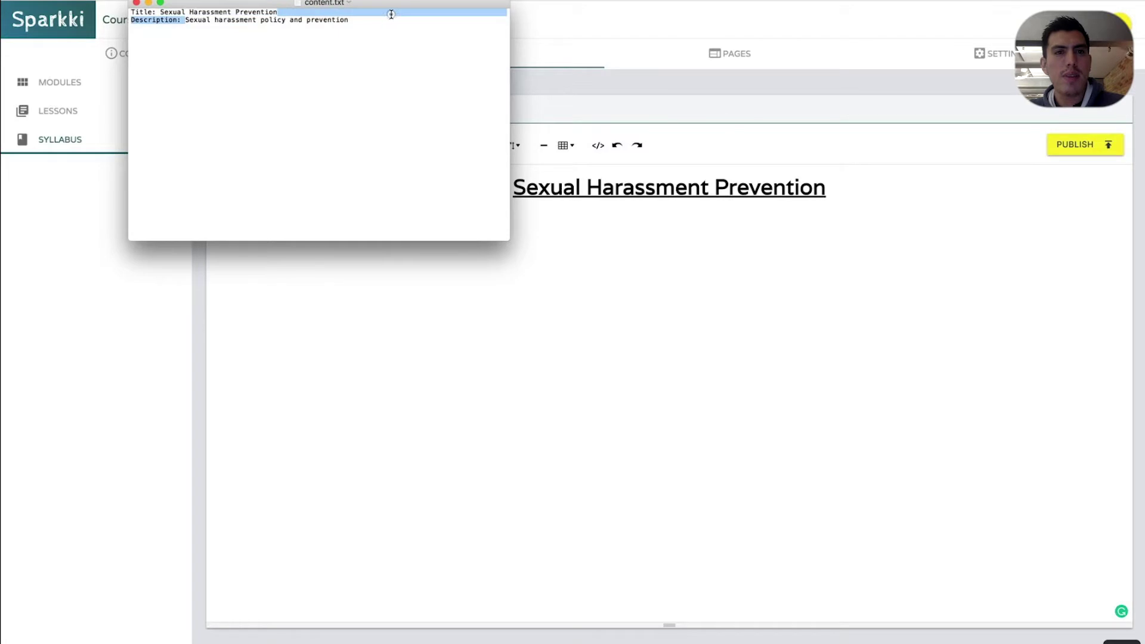
{"action": "key", "text": "super+c"}
{"action": "key", "text": "super+Tab"}
{"action": "key", "text": "super+v"}
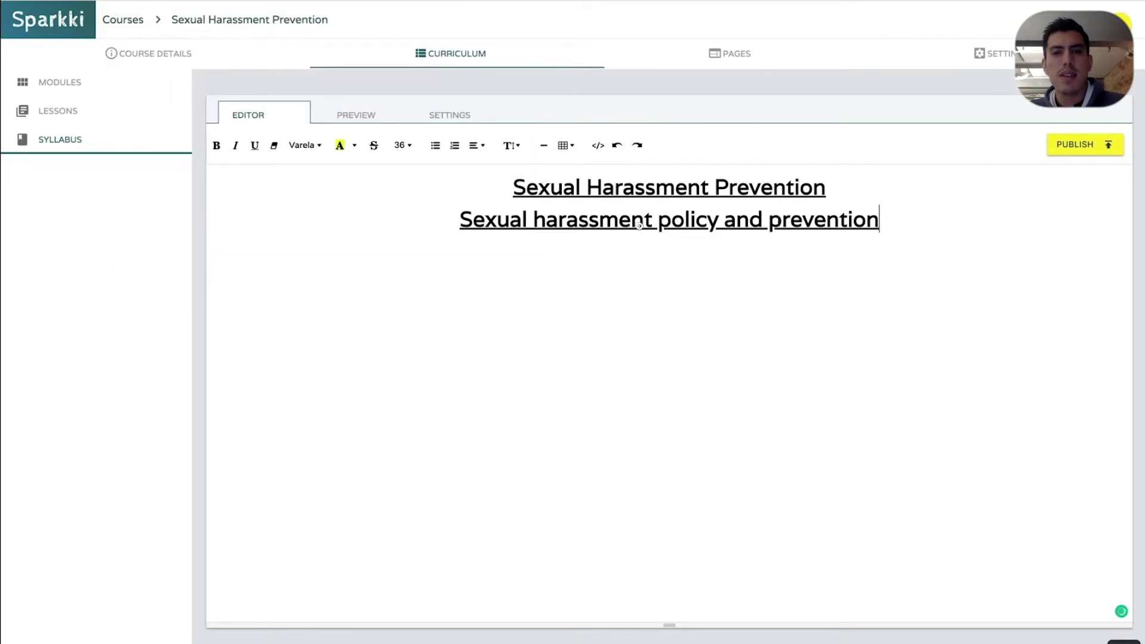
Make the description line non-underlined, size 18, and highlighted in yellow
{"action": "left_click", "coordinate": [445, 225], "text": "shift"}
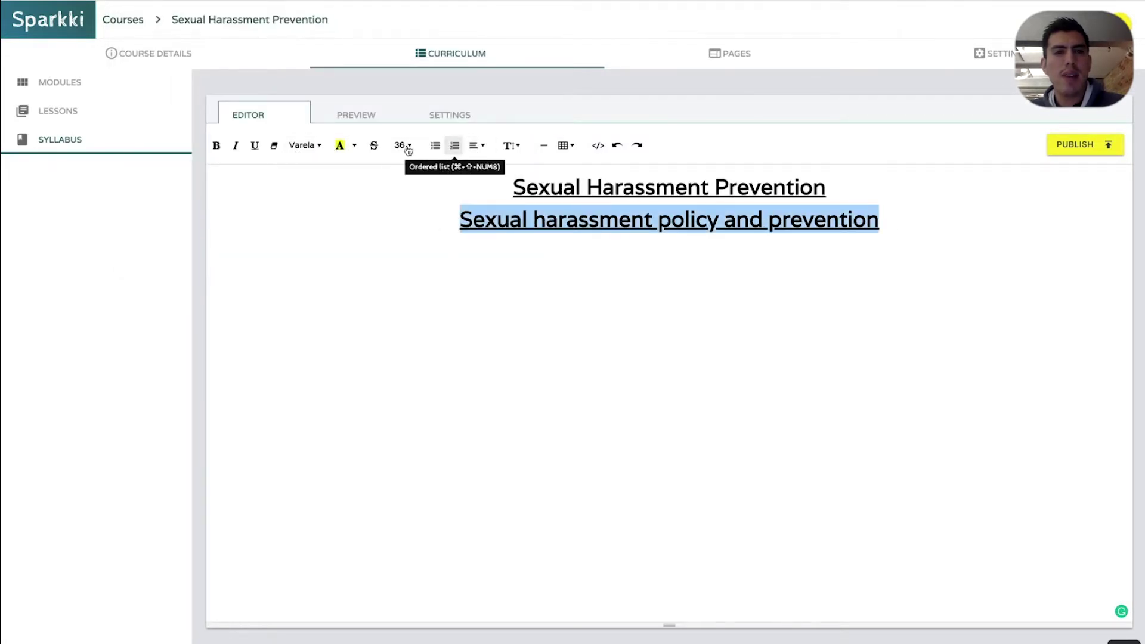
{"action": "left_click", "coordinate": [254, 145]}
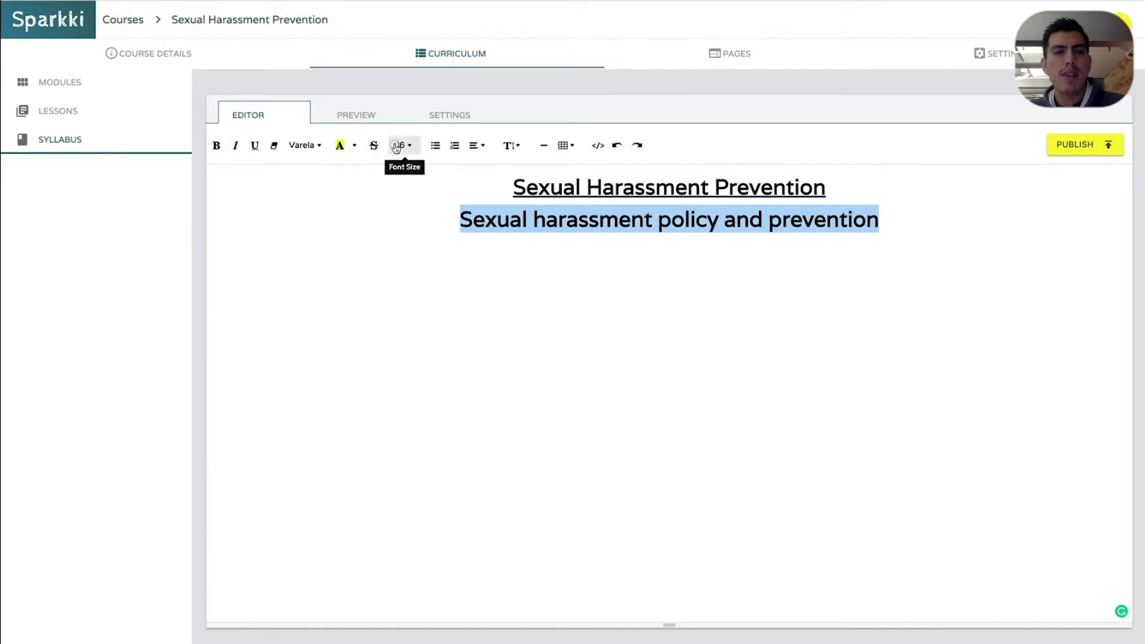
{"action": "left_click", "coordinate": [401, 145]}
{"action": "left_click", "coordinate": [420, 256]}
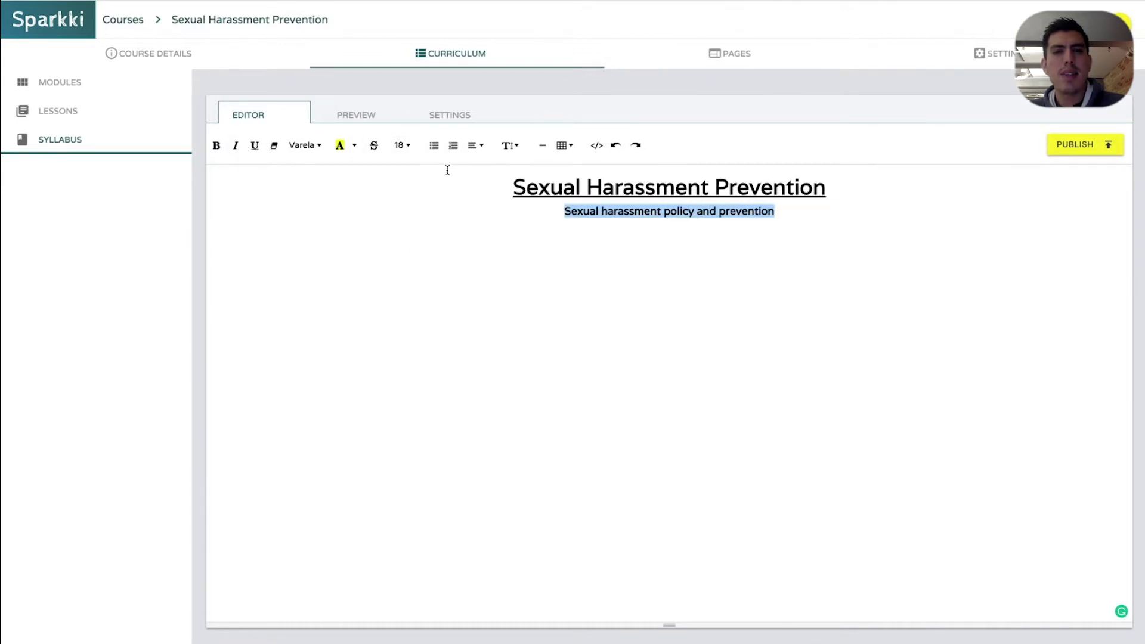
{"action": "left_click", "coordinate": [340, 145]}
{"action": "left_click", "coordinate": [427, 258]}
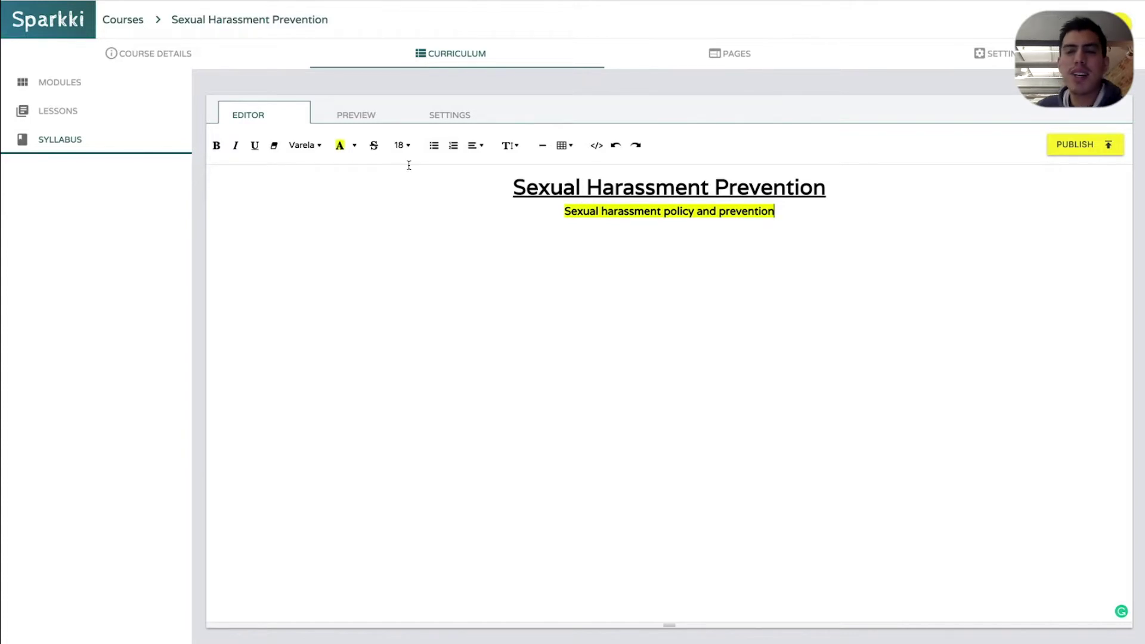
Preview the syllabus, selecting its title and subtitle, then return to the editor
{"action": "left_click", "coordinate": [356, 115]}
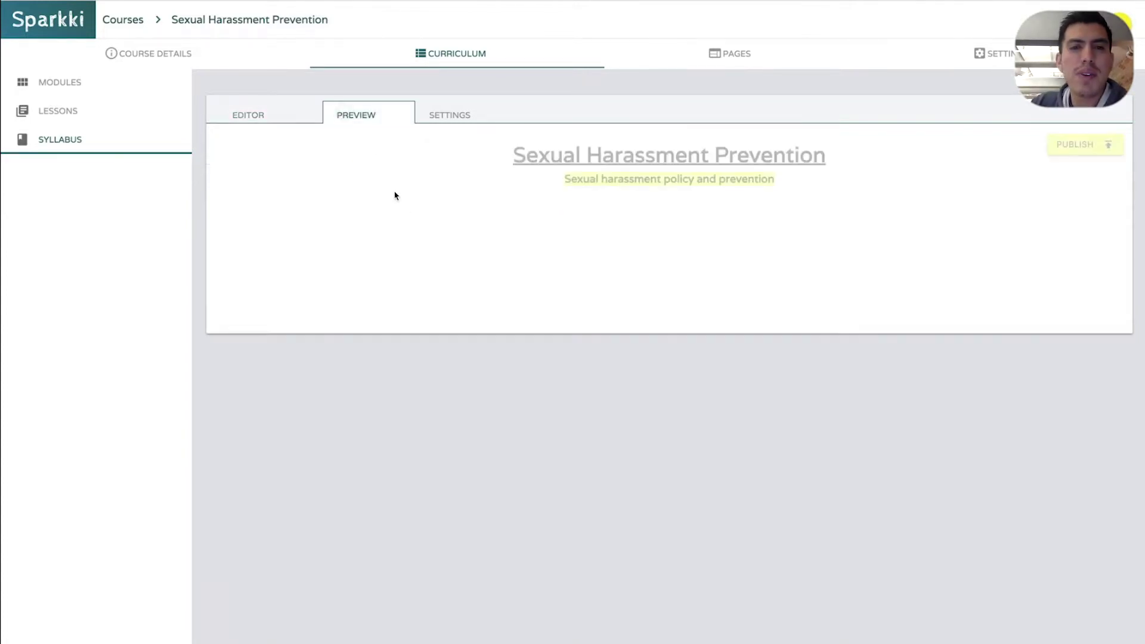
{"action": "left_click_drag", "start_coordinate": [526, 156], "coordinate": [719, 225]}
{"action": "left_click", "coordinate": [720, 225]}
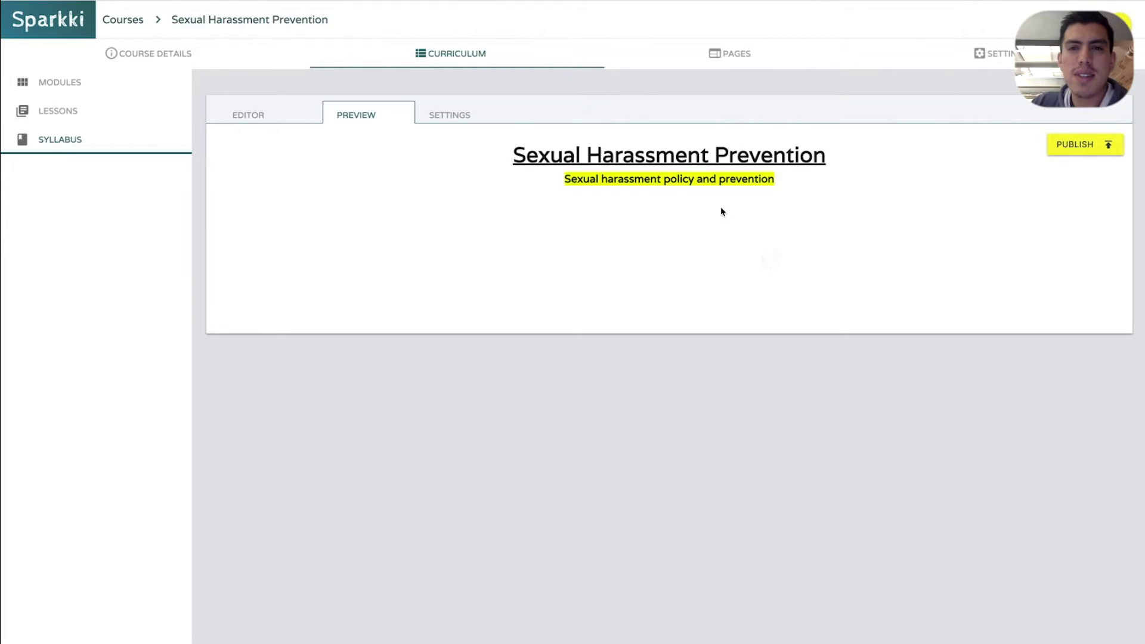
{"action": "left_click_drag", "start_coordinate": [630, 152], "coordinate": [817, 179]}
{"action": "left_click", "coordinate": [800, 174]}
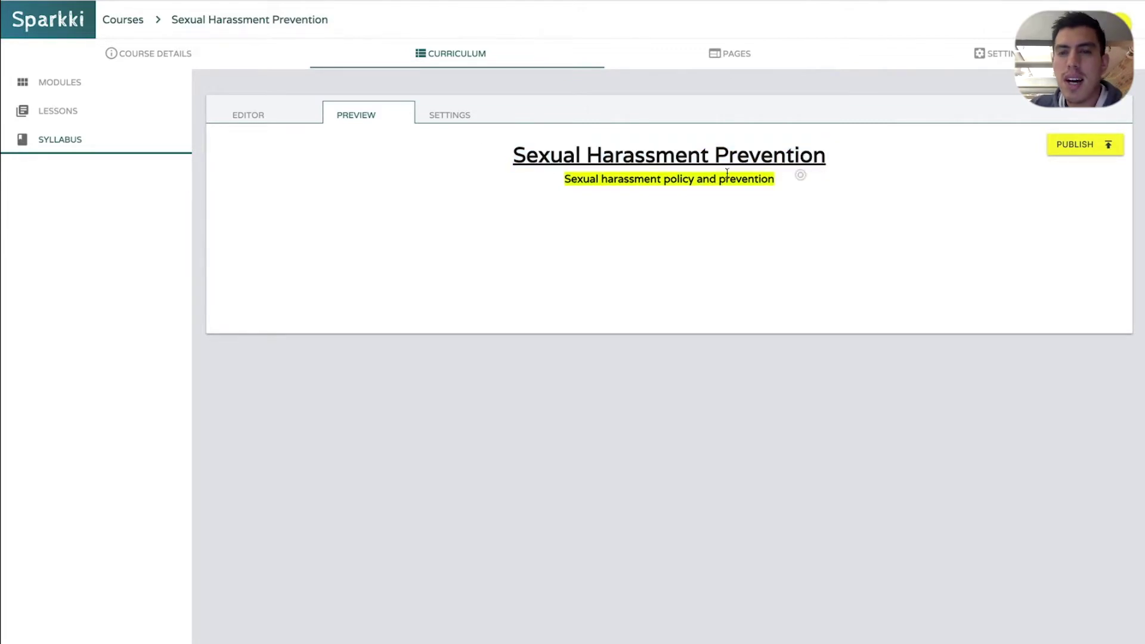
{"action": "left_click", "coordinate": [298, 114]}
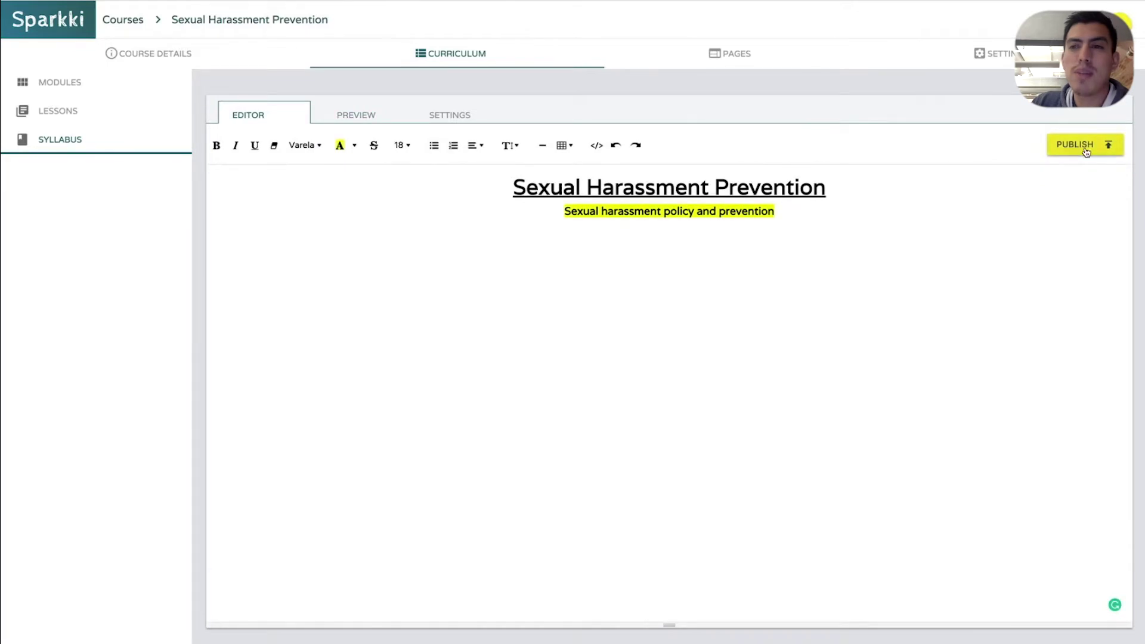
Publish the syllabus and toggle its Published setting off and back on
{"action": "left_click", "coordinate": [1087, 145]}
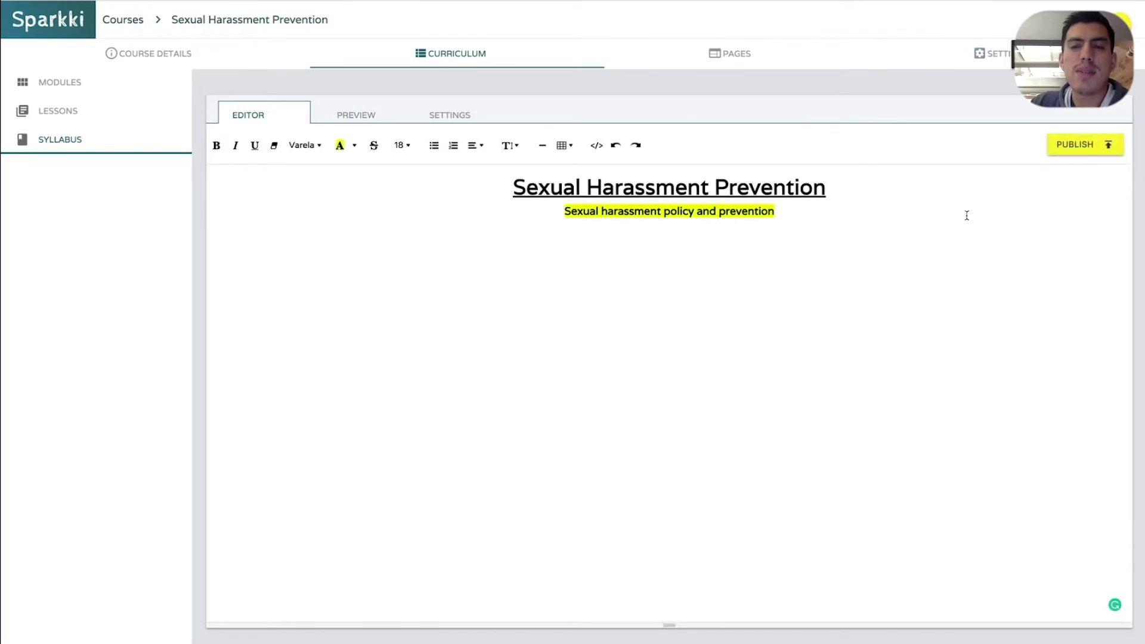
{"action": "left_click", "coordinate": [466, 120]}
{"action": "left_click", "coordinate": [247, 157]}
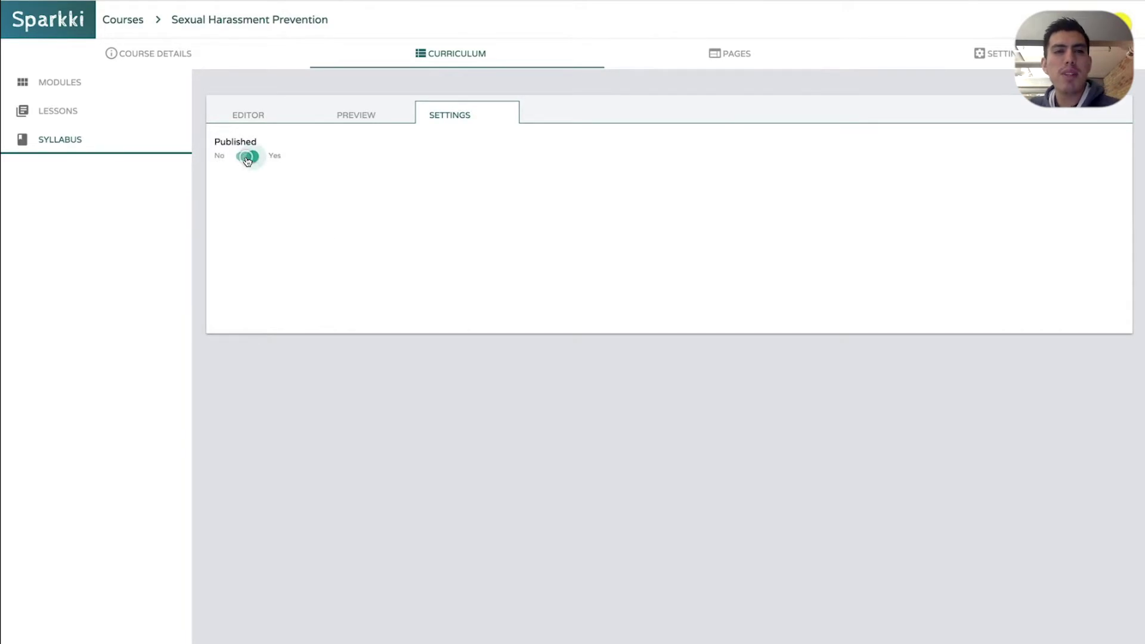
{"action": "left_click", "coordinate": [247, 158]}
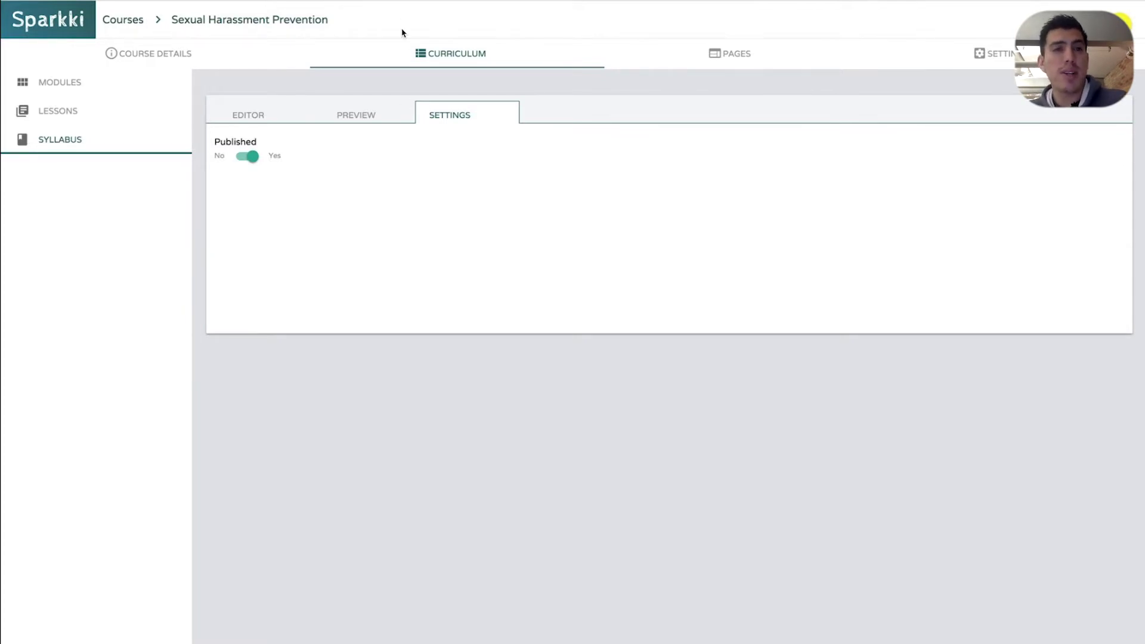
{"action": "left_click", "coordinate": [328, 115]}
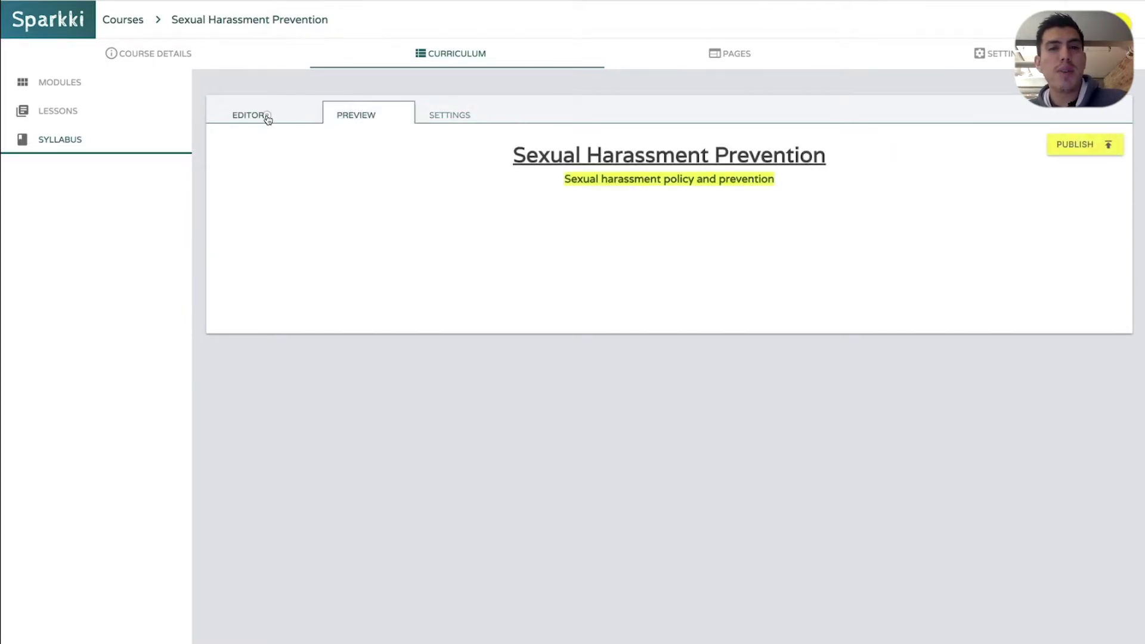
{"action": "left_click", "coordinate": [266, 115]}
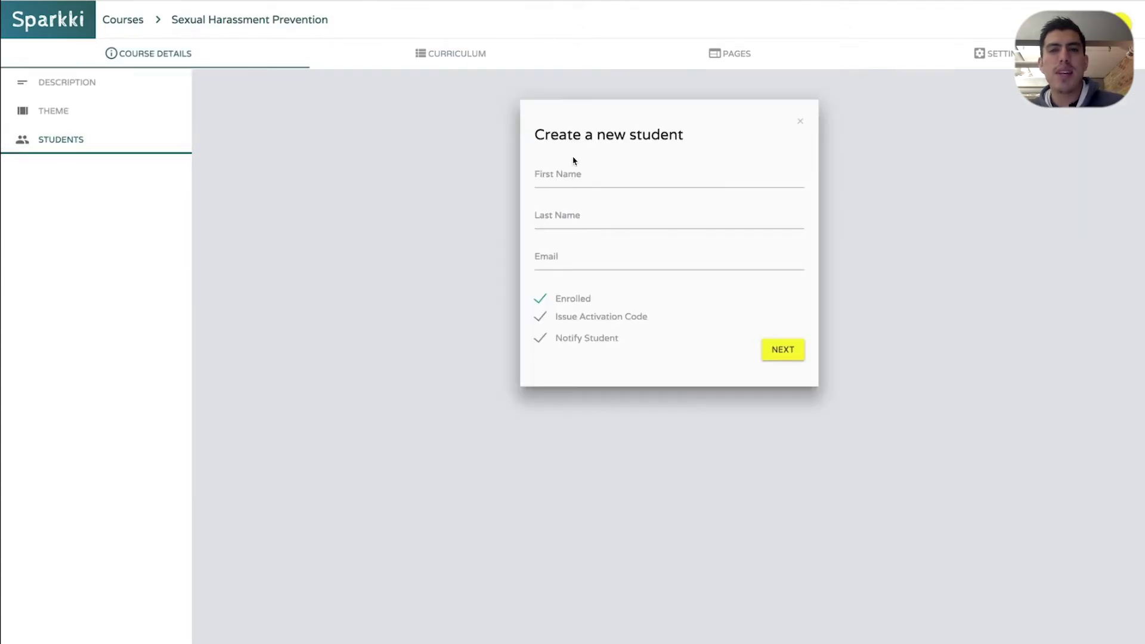
Add a new student, entering their first name, last name and e-mail address
{"action": "left_click", "coordinate": [590, 169]}
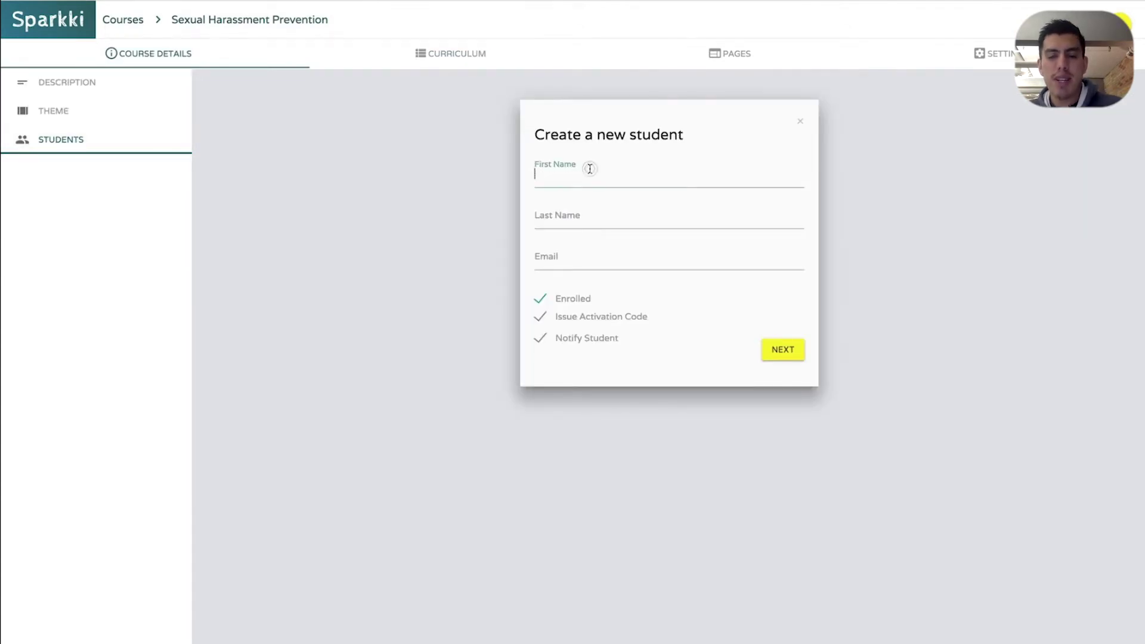
{"action": "key", "text": "Tab"}
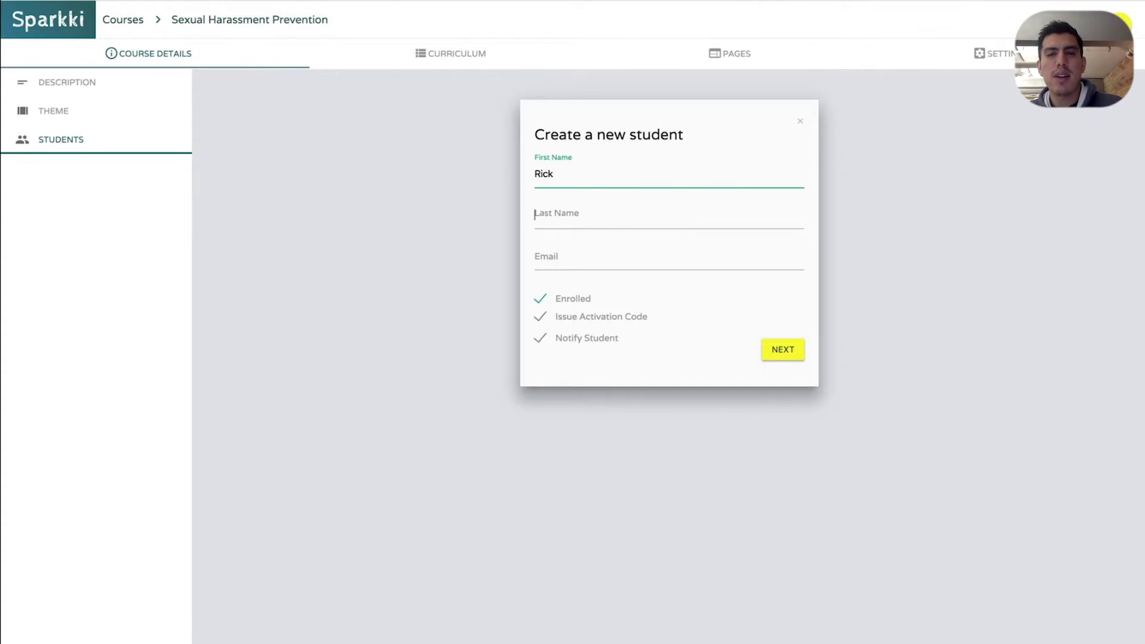
{"action": "key", "text": "Tab"}
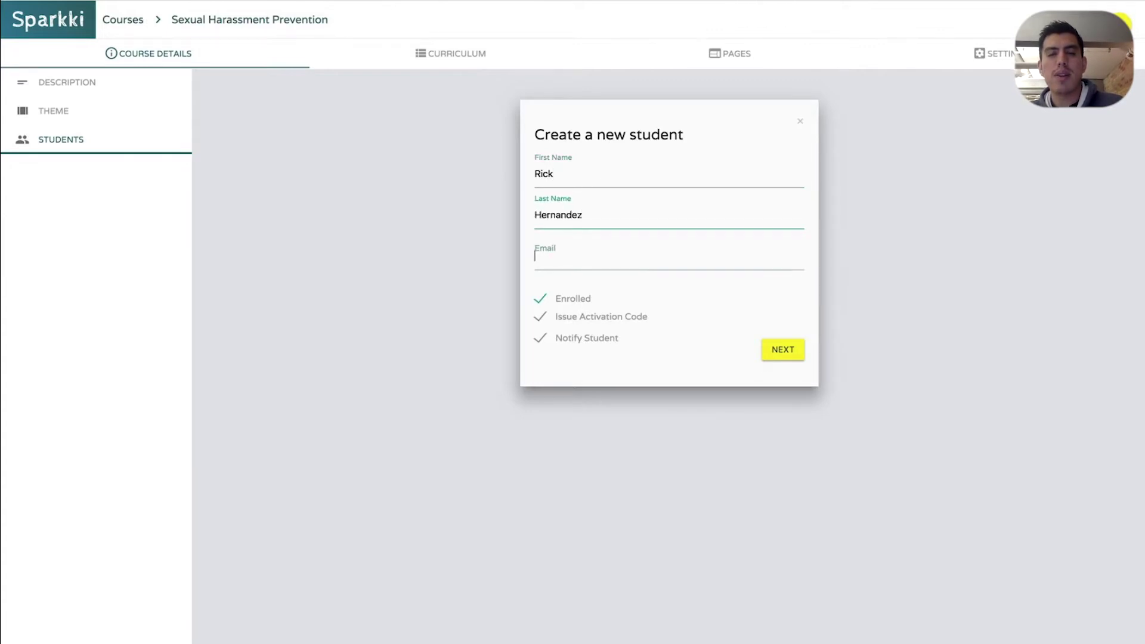
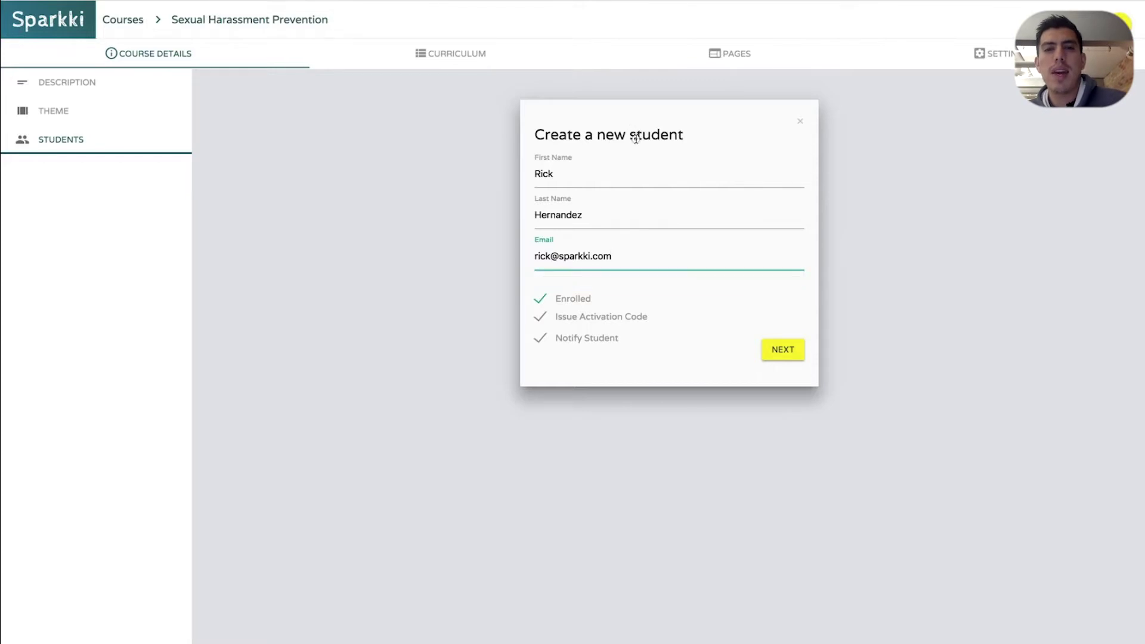
Drag a profile photo into the upload area, create the student, then start deleting them
{"action": "left_click", "coordinate": [791, 350]}
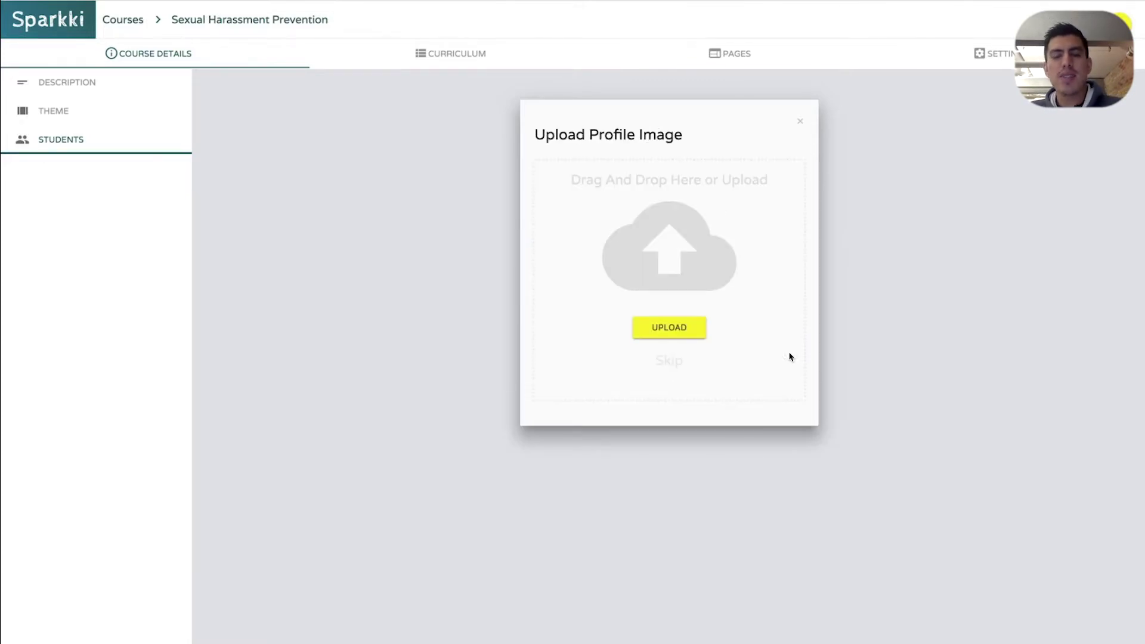
{"action": "key", "text": "super+Tab"}
{"action": "key", "text": "super+Tab"}
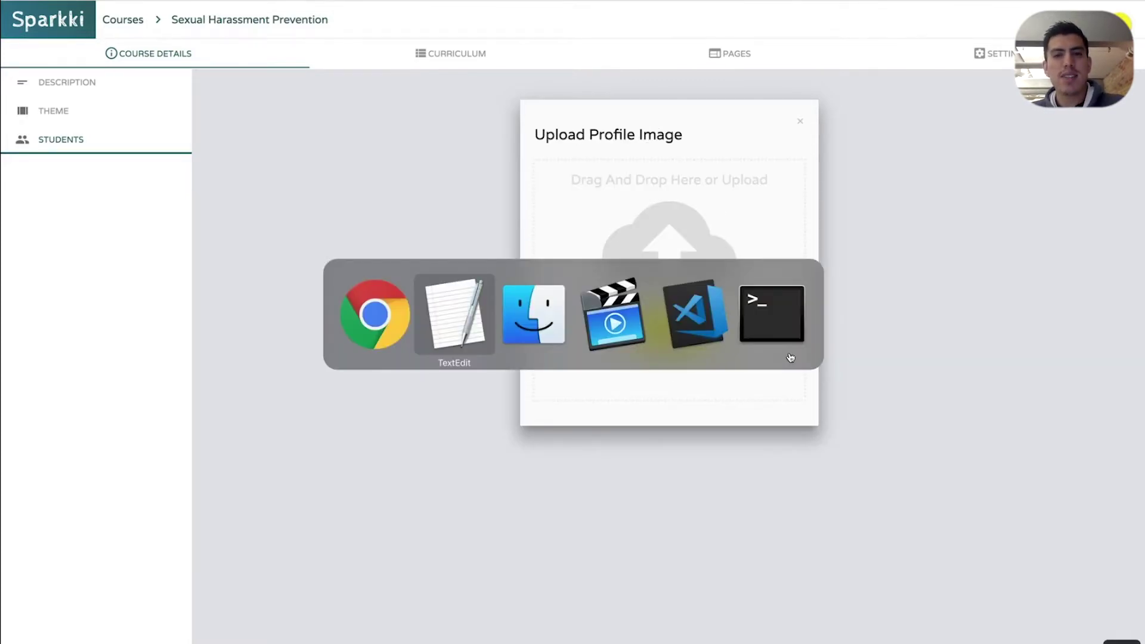
{"action": "left_click_drag", "start_coordinate": [254, 196], "coordinate": [674, 257]}
{"action": "left_click", "coordinate": [674, 258]}
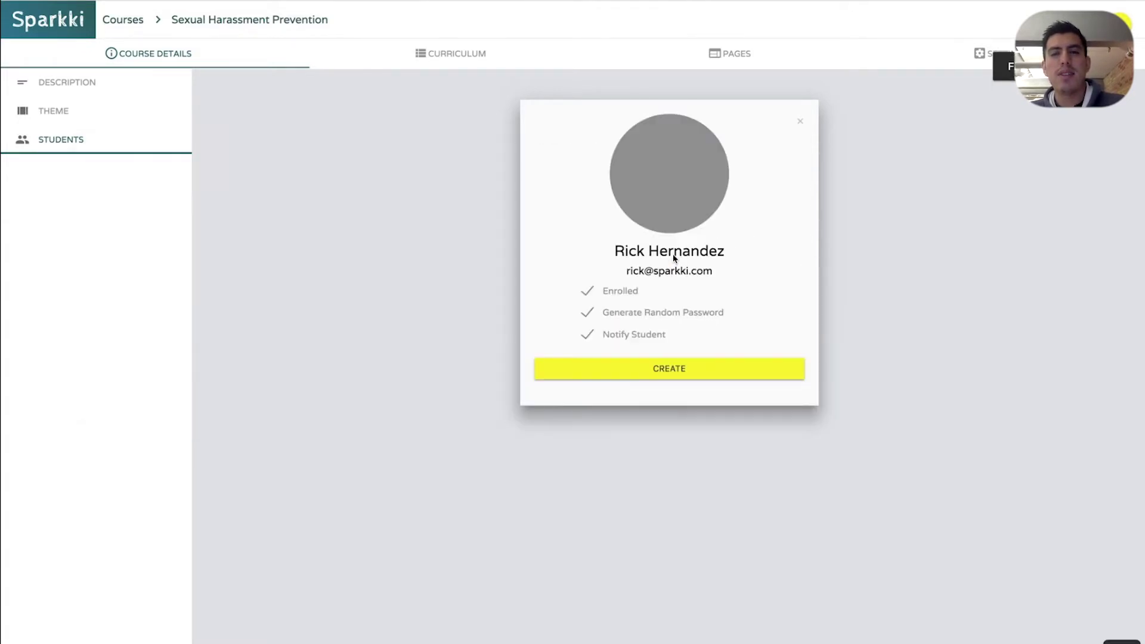
{"action": "left_click", "coordinate": [673, 368]}
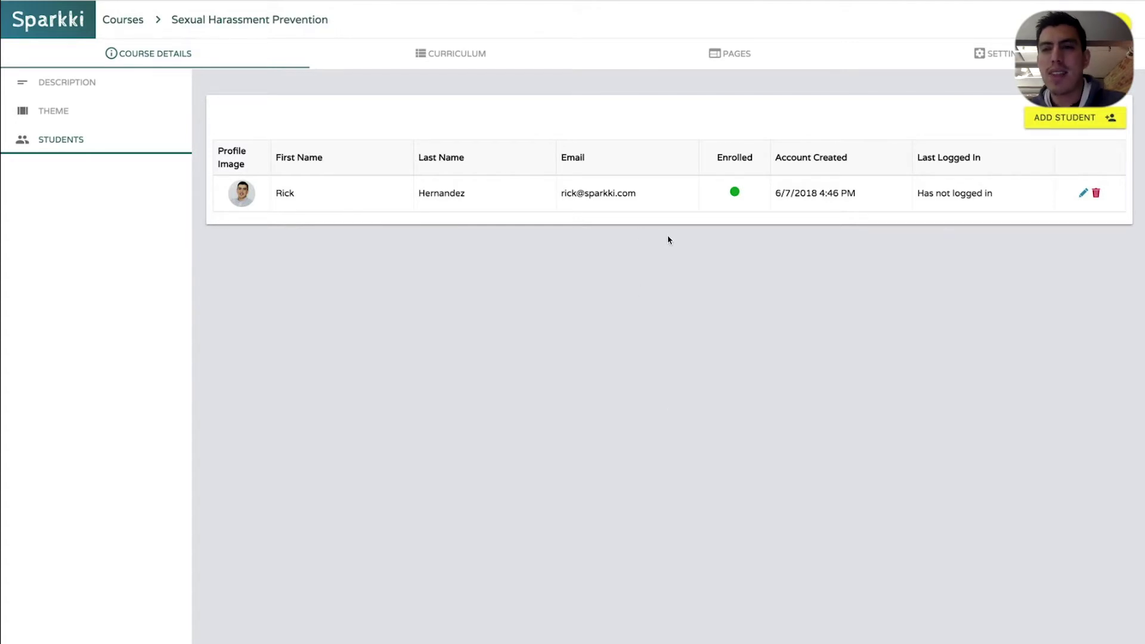
{"action": "left_click", "coordinate": [1096, 193]}
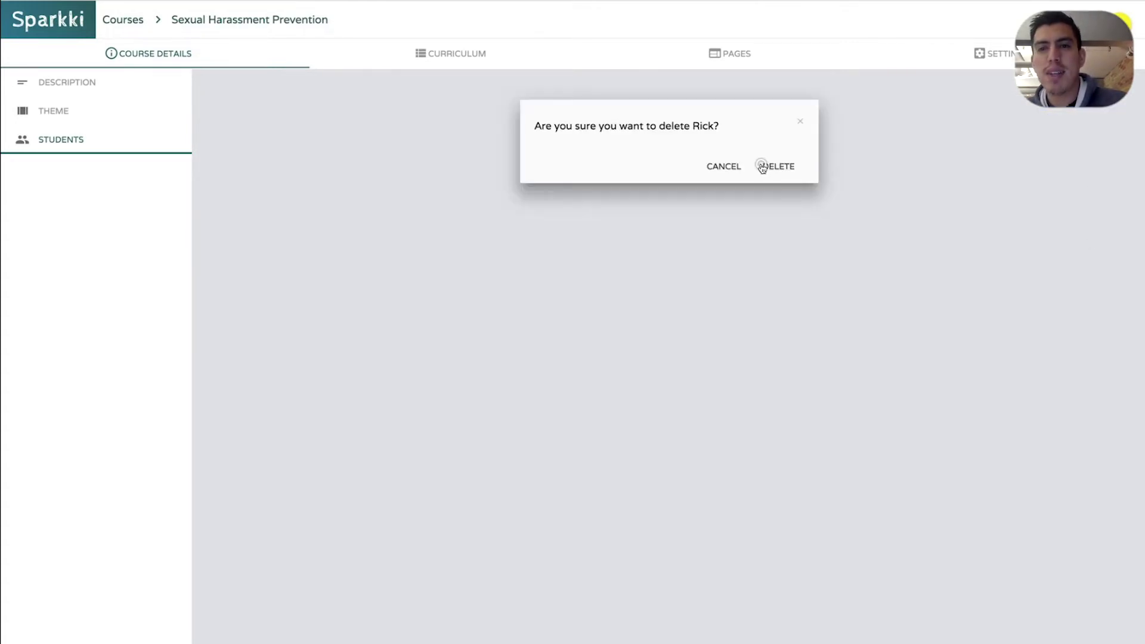
Confirm deleting the previous student and enter the new student's last name and e-mail
{"action": "left_click", "coordinate": [762, 167]}
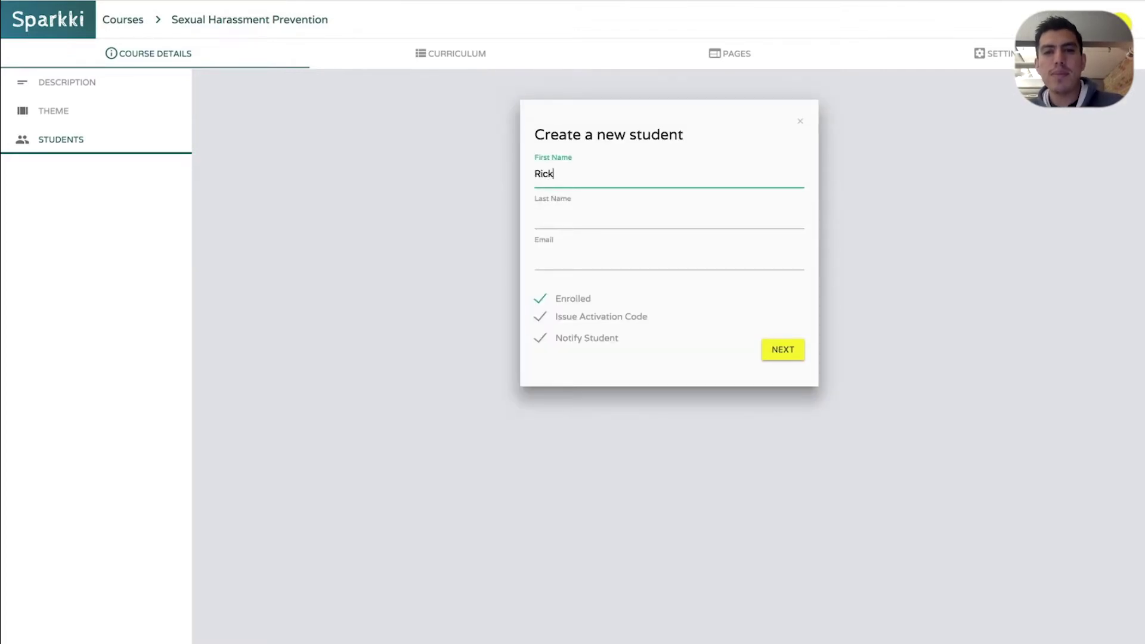
{"action": "key", "text": "Tab"}
{"action": "type", "text": "Herna"}
{"action": "key", "text": "Tab"}
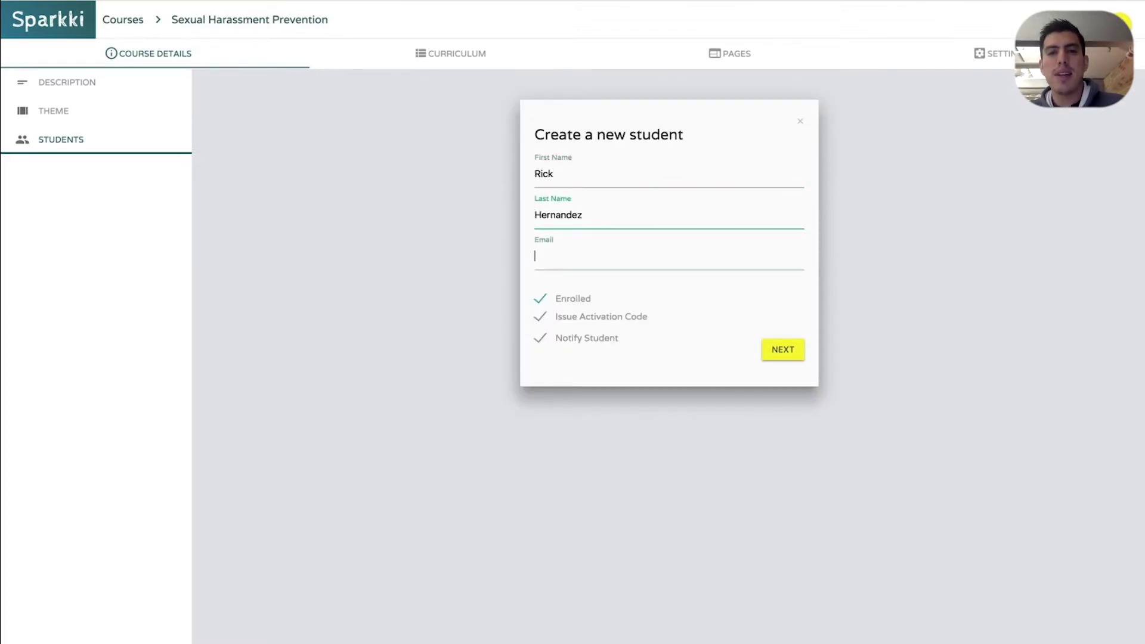
{"action": "type", "text": "rick4"}
{"action": "key", "text": "BackSpace"}
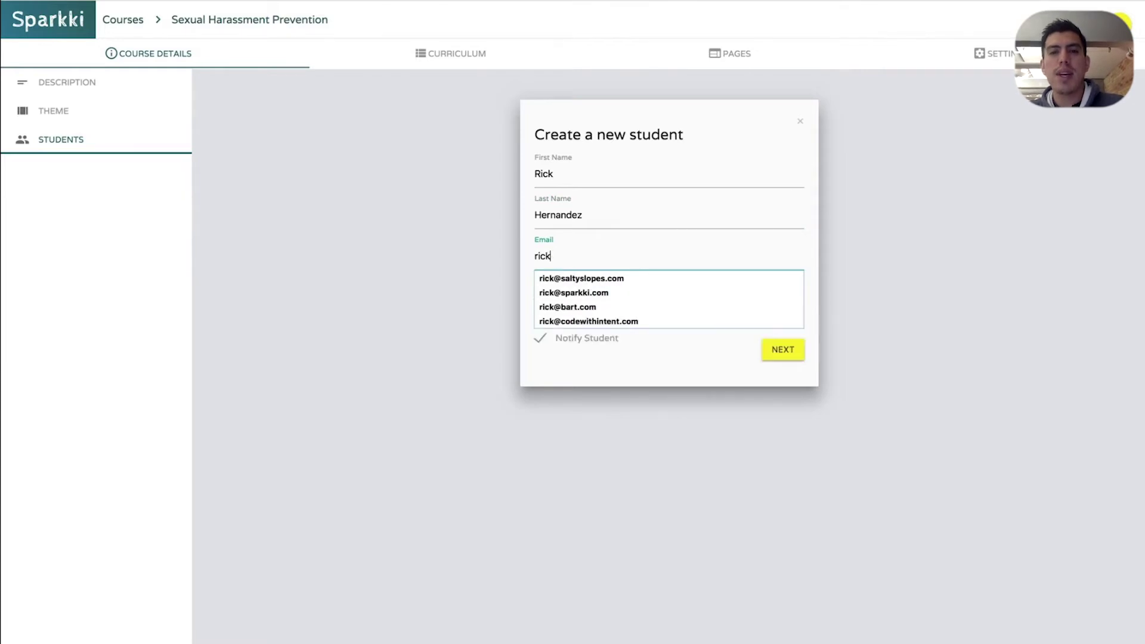
{"action": "type", "text": "@sp"}
{"action": "key", "text": "Down"}
{"action": "key", "text": "Return"}
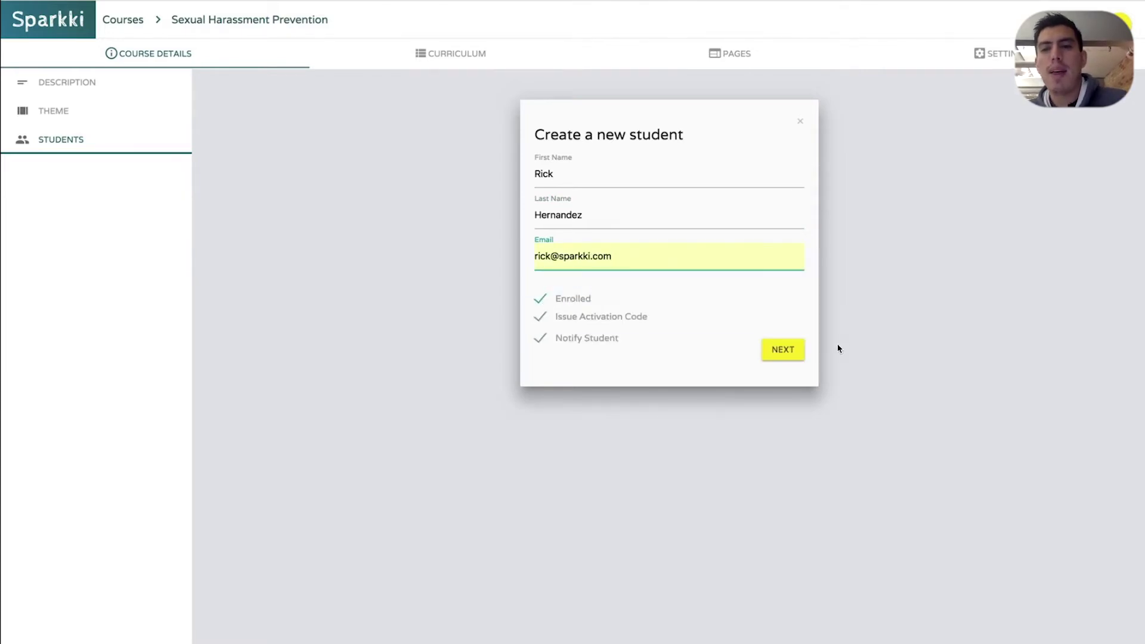
Skip the profile image, create the student, then delete them from the course
{"action": "left_click", "coordinate": [801, 353]}
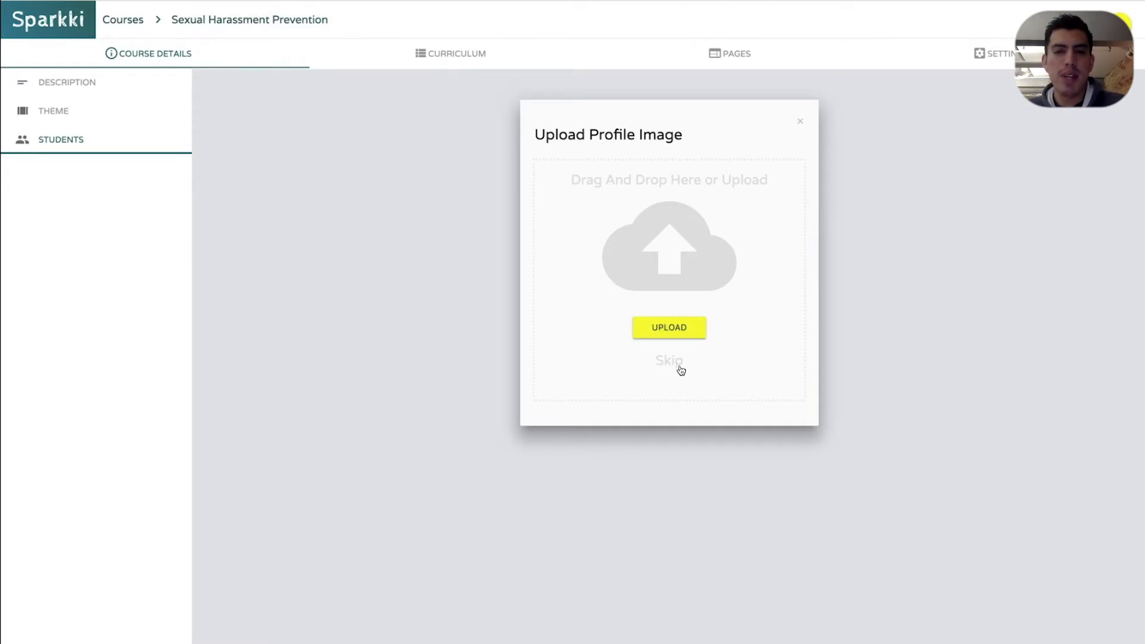
{"action": "left_click", "coordinate": [681, 369]}
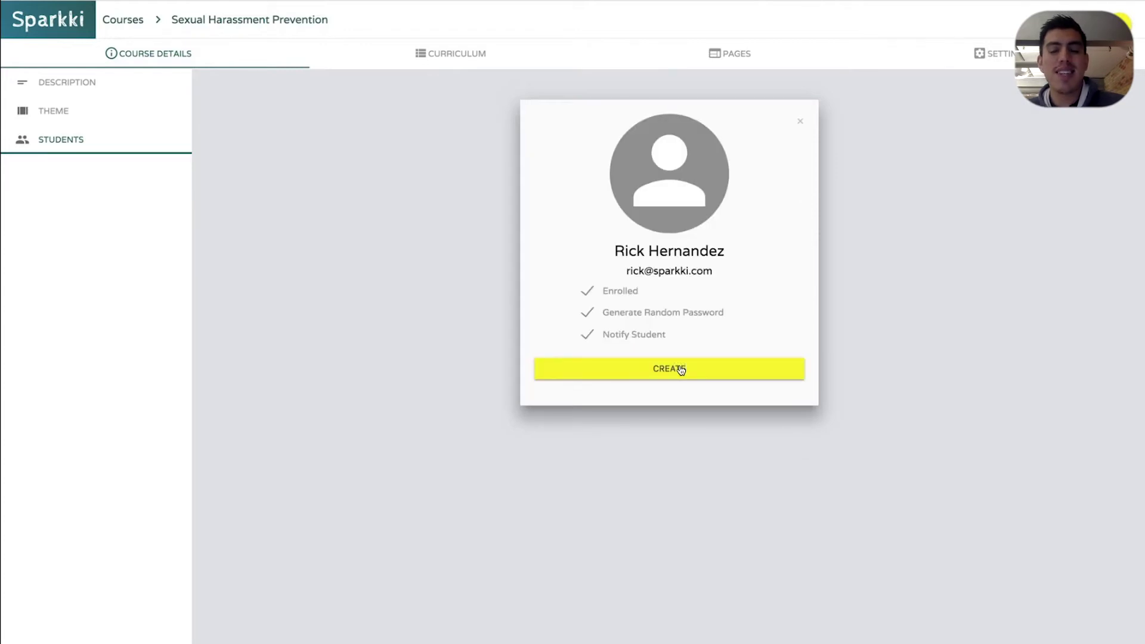
{"action": "left_click", "coordinate": [680, 368]}
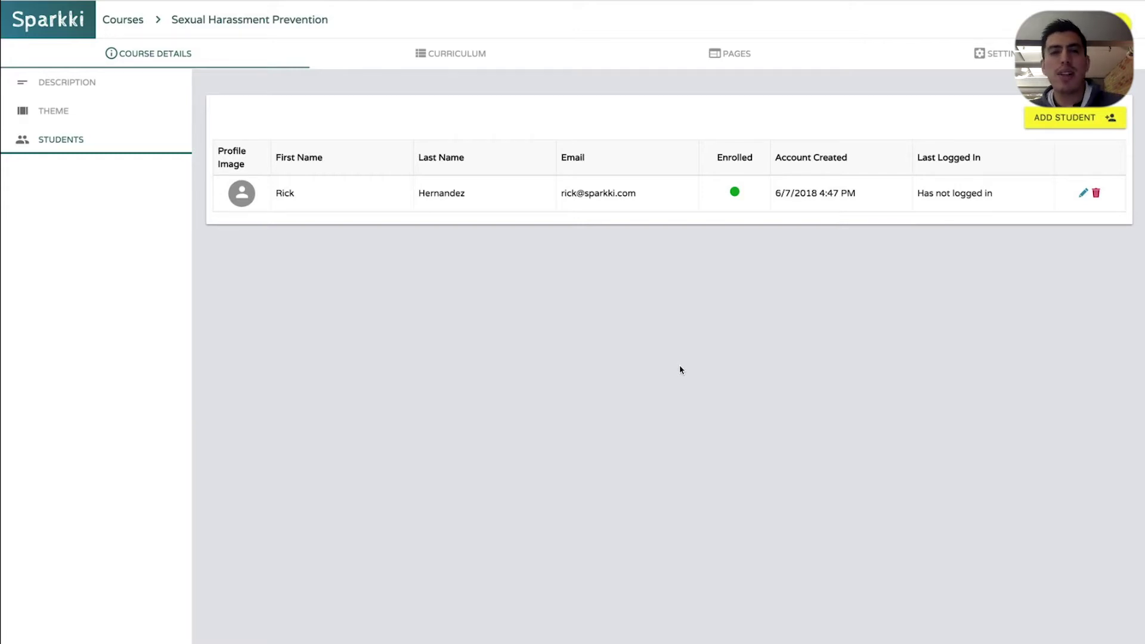
{"action": "left_click", "coordinate": [1096, 192]}
{"action": "left_click", "coordinate": [802, 172]}
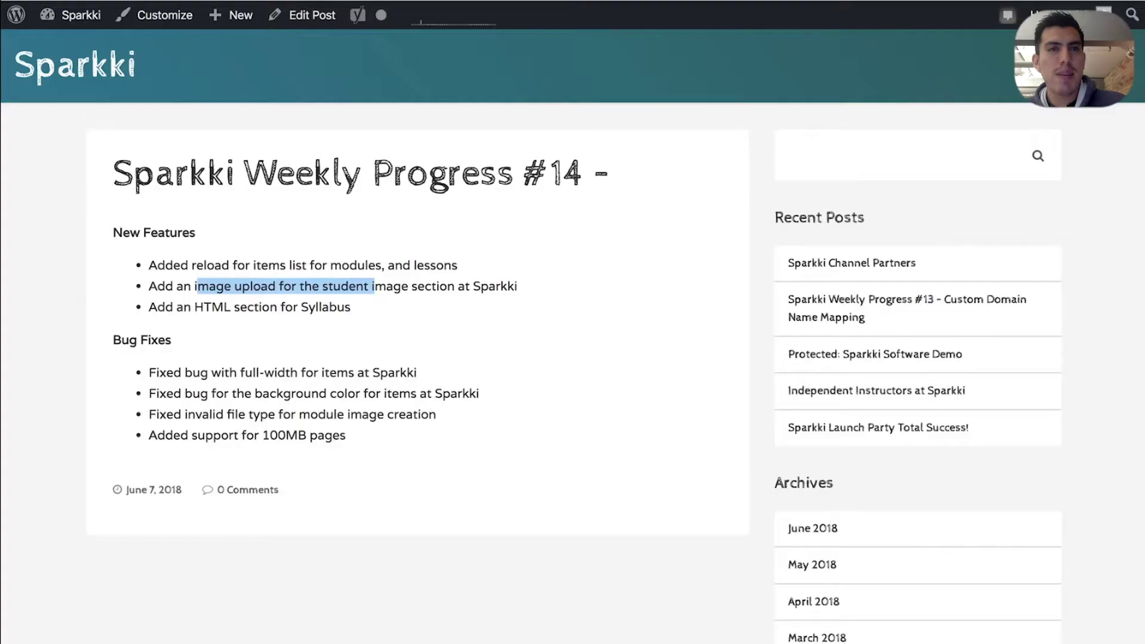
Highlight the student image upload, HTML section for Syllabus, and modules/lessons reload items
{"action": "left_click", "coordinate": [200, 297]}
{"action": "left_click_drag", "start_coordinate": [164, 289], "coordinate": [447, 287]}
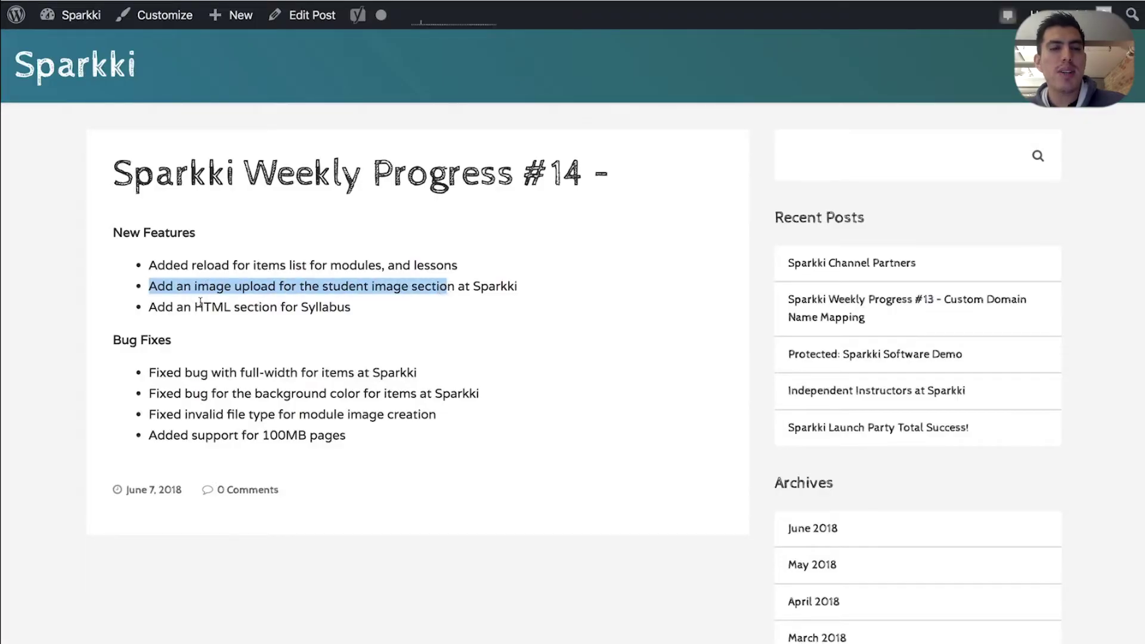
{"action": "left_click_drag", "start_coordinate": [177, 306], "coordinate": [353, 307]}
{"action": "left_click_drag", "start_coordinate": [148, 265], "coordinate": [507, 273]}
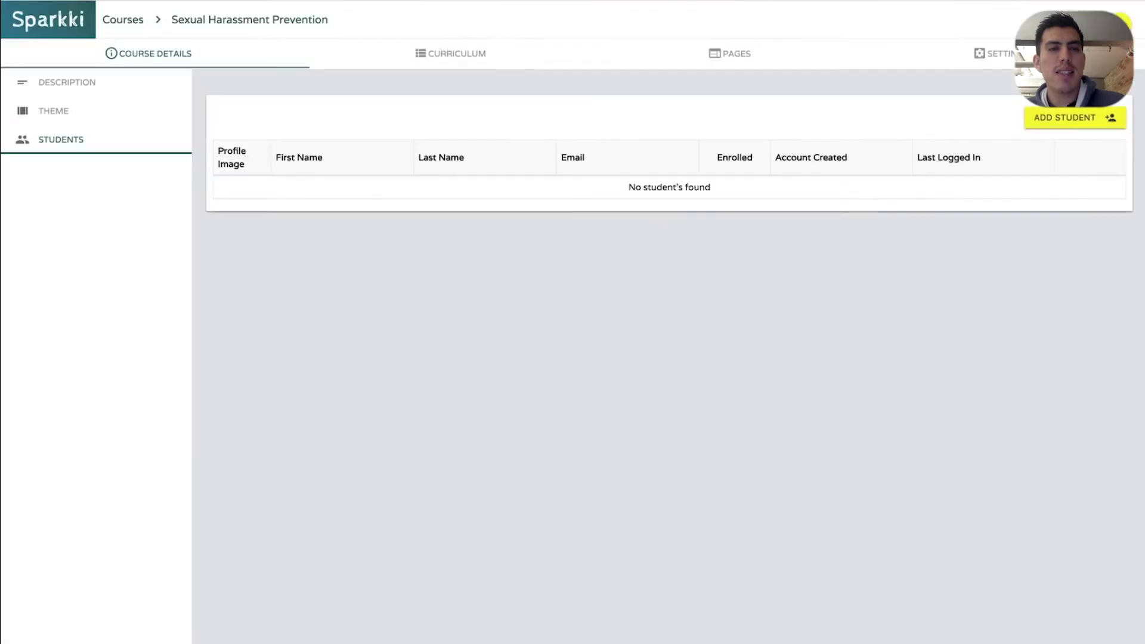
Reload the course's Curriculum lessons list and view its modules
{"action": "left_click", "coordinate": [101, 131]}
{"action": "left_click", "coordinate": [451, 53]}
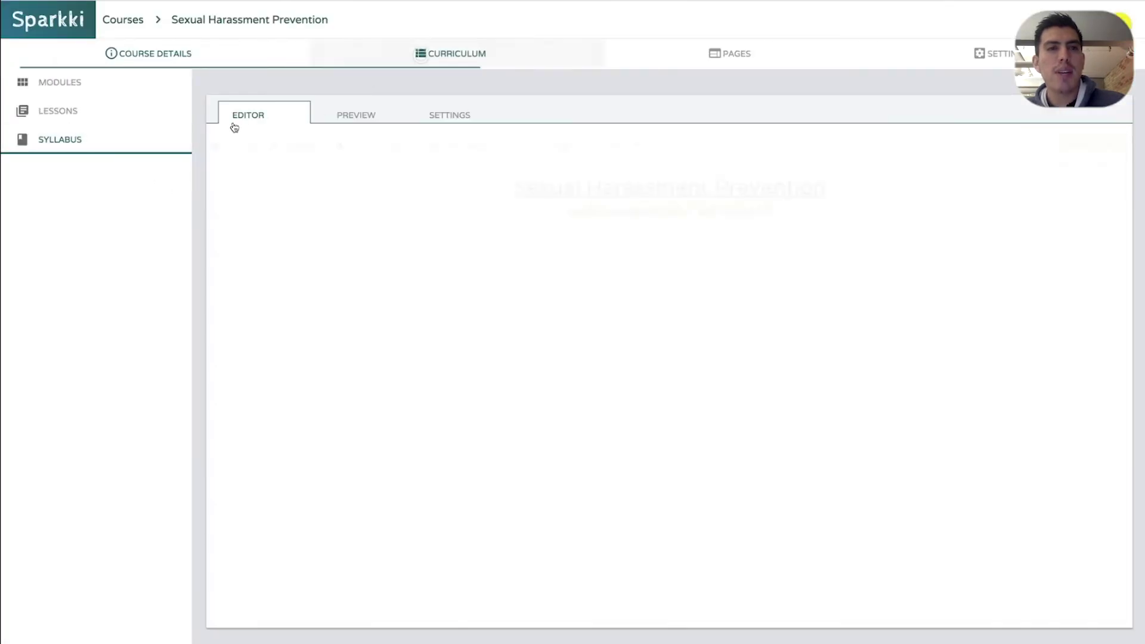
{"action": "left_click", "coordinate": [109, 123]}
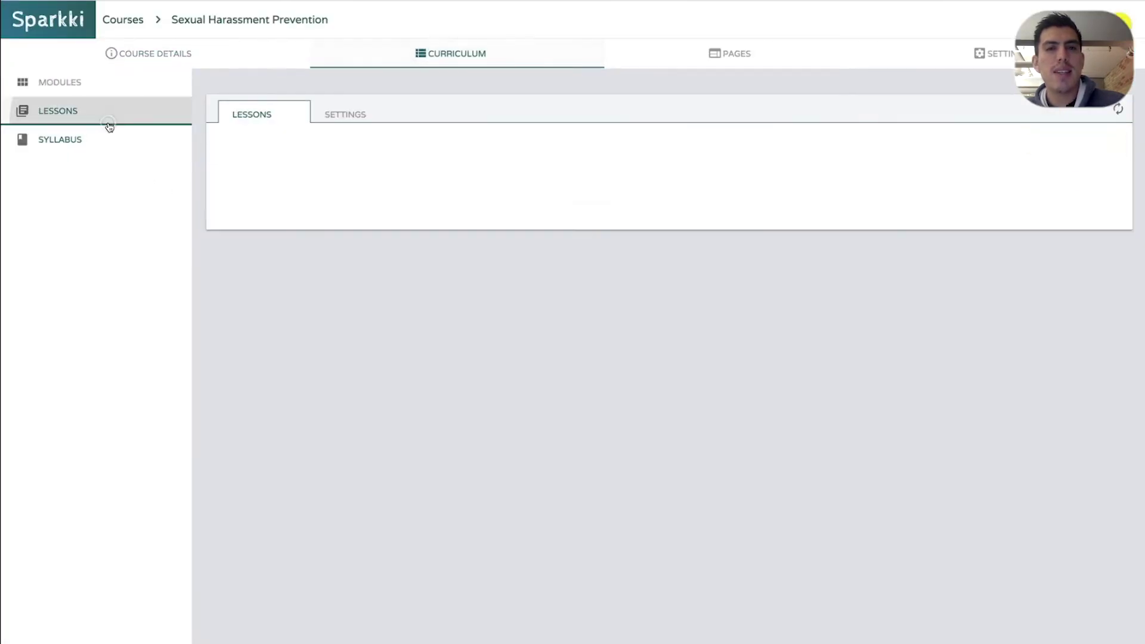
{"action": "left_click", "coordinate": [1117, 109]}
{"action": "left_click", "coordinate": [53, 89]}
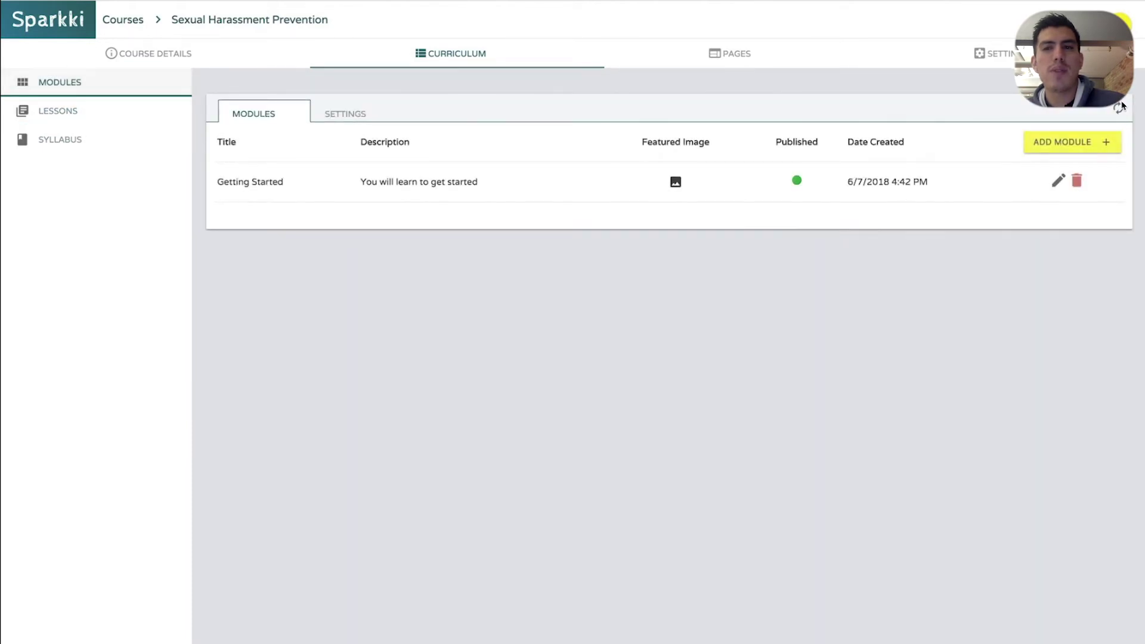
Check the syllabus preview, return to the editor, and highlight the HTML section for Syllabus item
{"action": "left_click", "coordinate": [46, 148]}
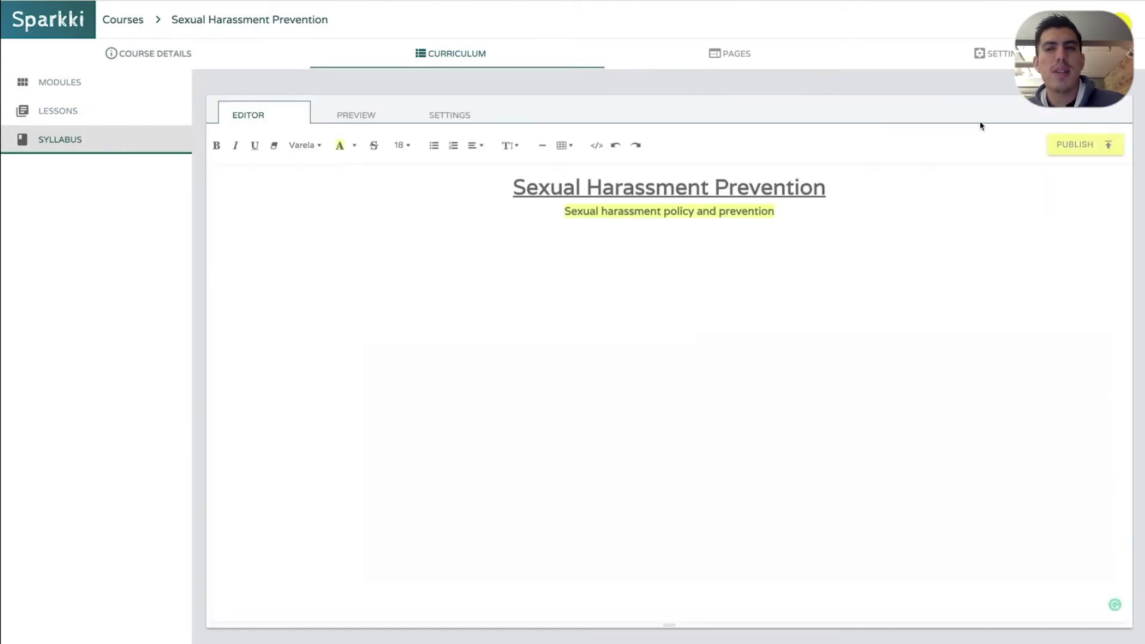
{"action": "left_click", "coordinate": [371, 115]}
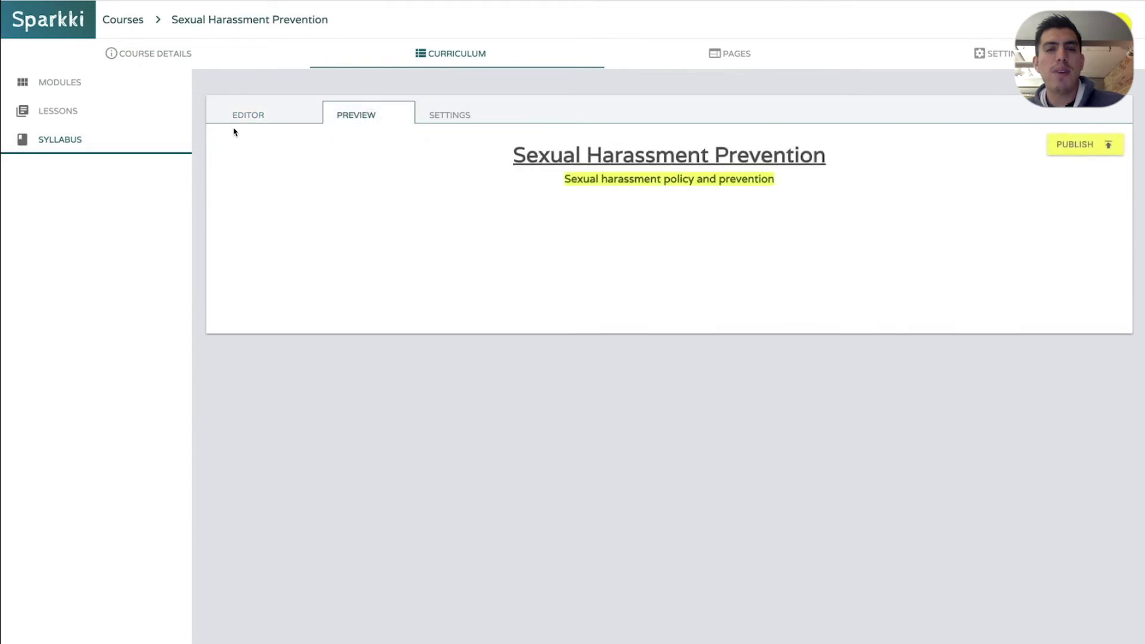
{"action": "left_click", "coordinate": [263, 118]}
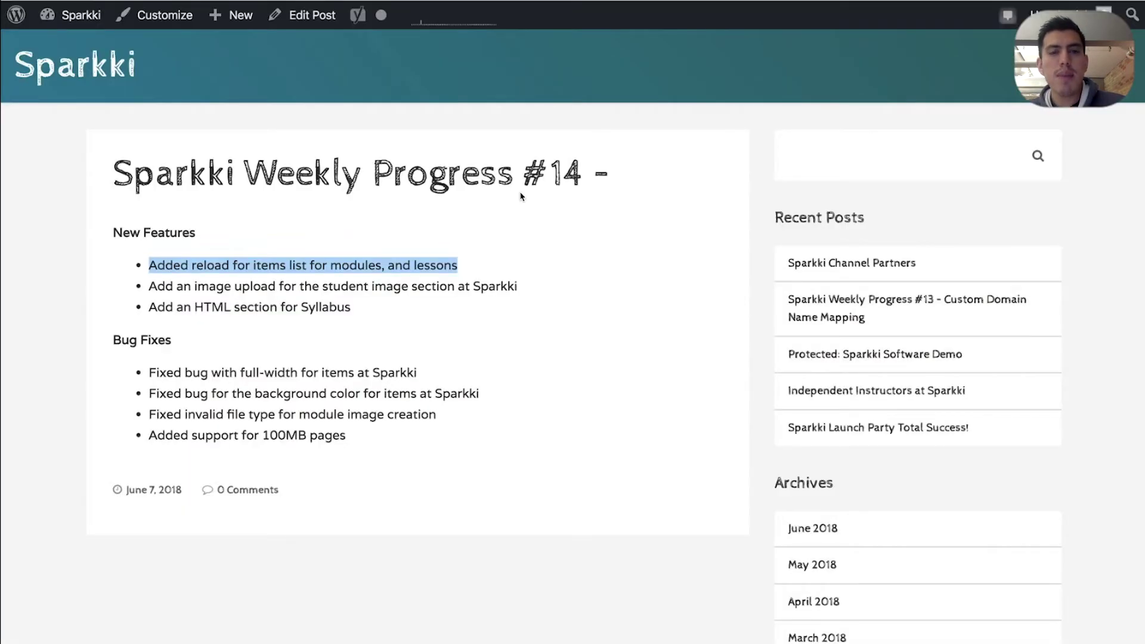
{"action": "left_click_drag", "start_coordinate": [286, 327], "coordinate": [266, 359]}
Highlight the full-width and background color bug fixes, then paste title copies below the subtitle
{"action": "left_click_drag", "start_coordinate": [149, 372], "coordinate": [369, 368]}
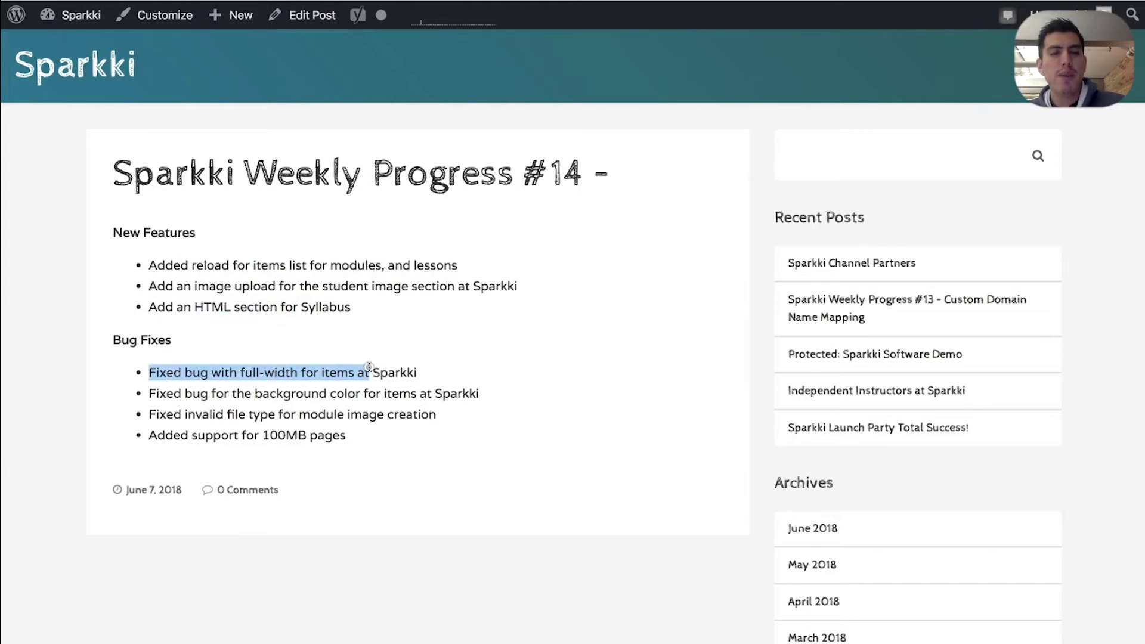
{"action": "left_click_drag", "start_coordinate": [167, 393], "coordinate": [399, 393]}
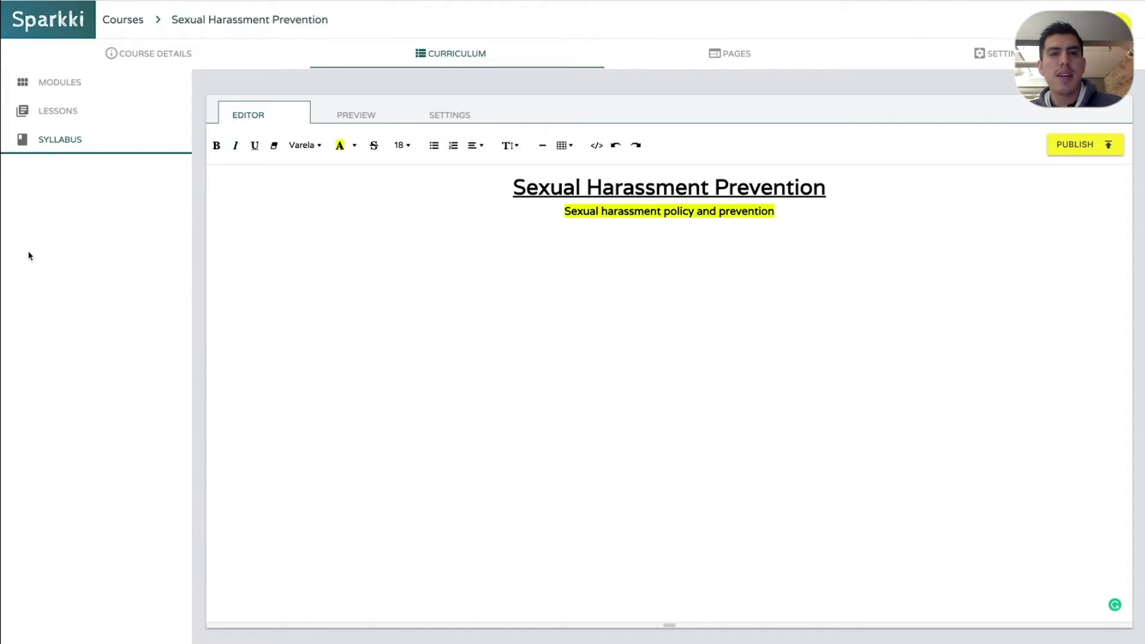
{"action": "key", "text": "ctrl+a"}
{"action": "left_click", "coordinate": [790, 330]}
{"action": "key", "text": "Return"}
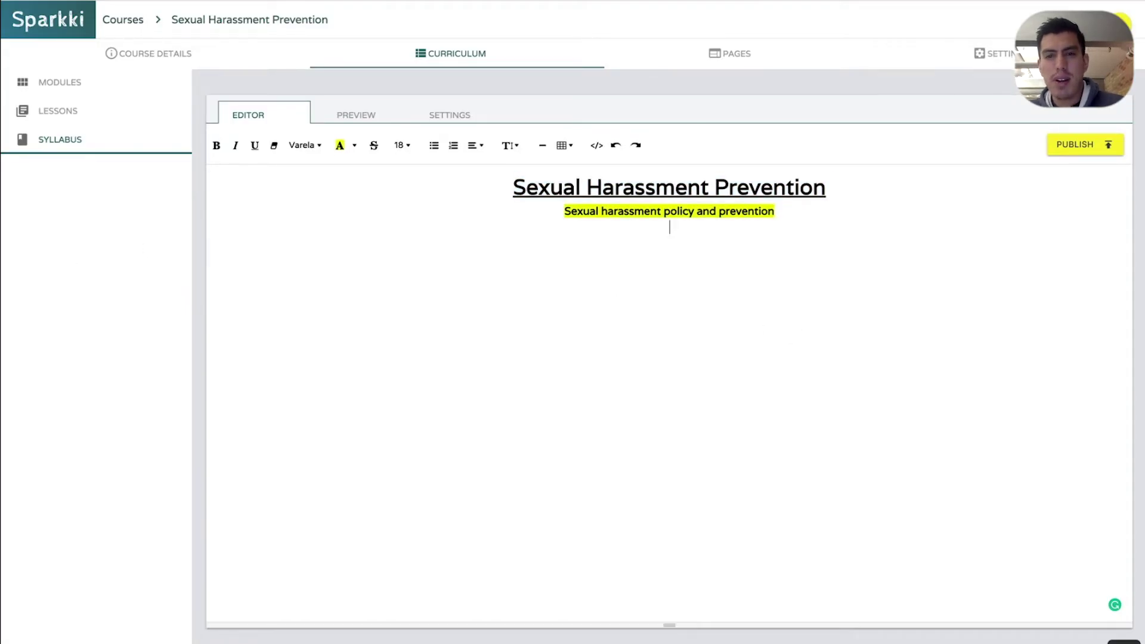
{"action": "key", "text": "ctrl+v"}
{"action": "key", "text": "ctrl+v"}
{"action": "key", "text": "ctrl+v"}
{"action": "key", "text": "ctrl+v"}
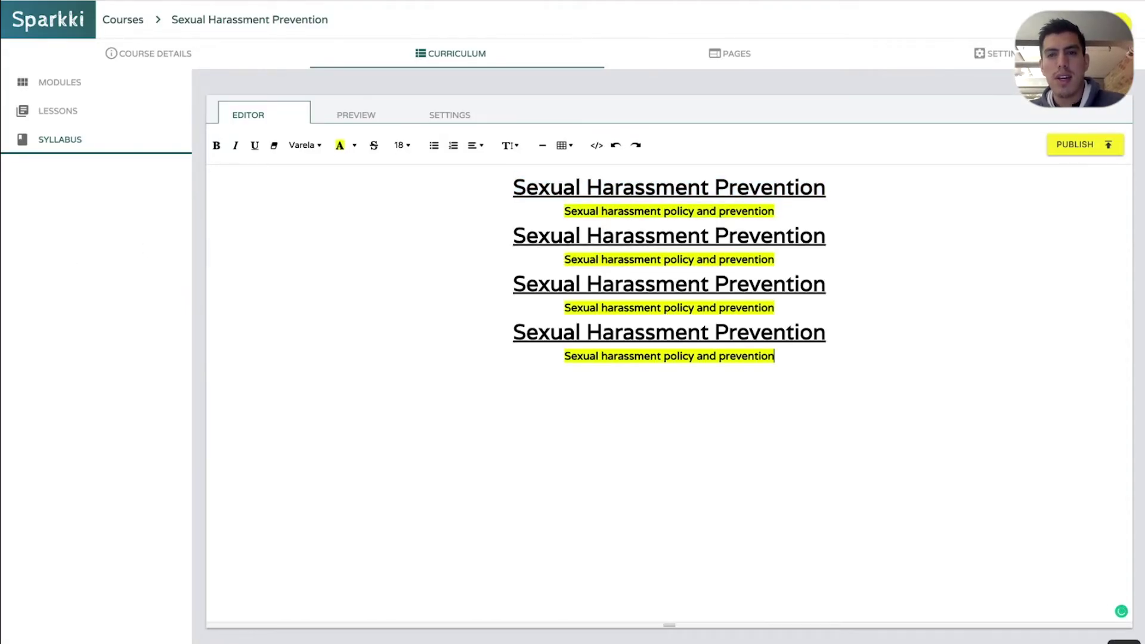
{"action": "key", "text": "ctrl+v"}
{"action": "key", "text": "ctrl+v"}
{"action": "key", "text": "ctrl+v"}
{"action": "key", "text": "ctrl+v"}
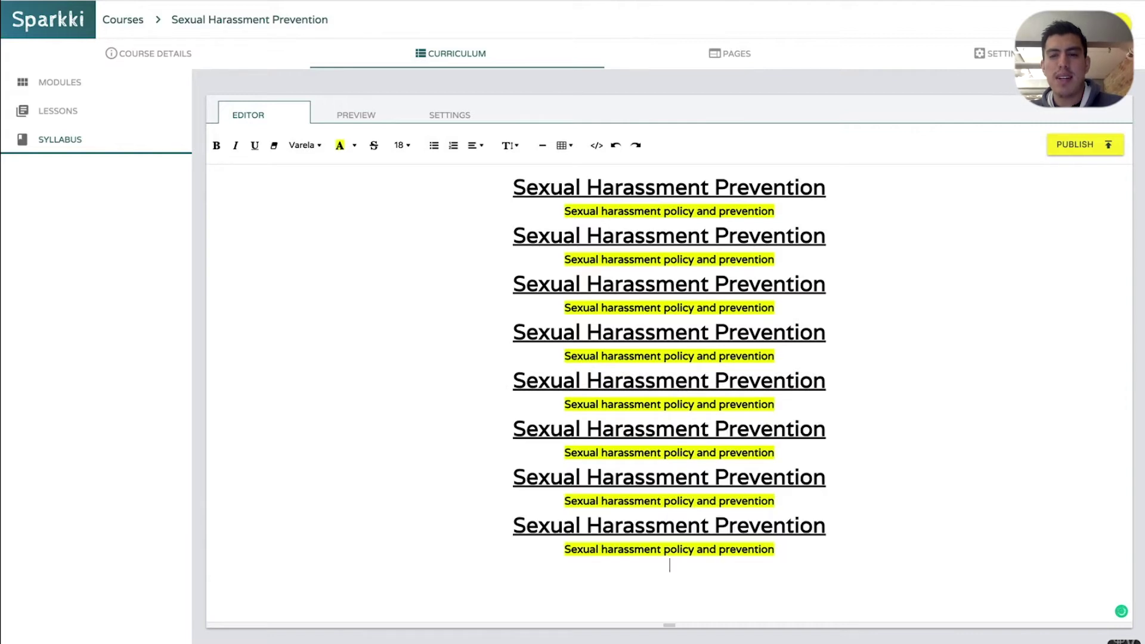
Copy all the repeated title blocks and paste them twice more at the end
{"action": "key", "text": "ctrl+a"}
{"action": "key", "text": "ctrl+c"}
{"action": "key", "text": "Right"}
{"action": "key", "text": "ctrl+v"}
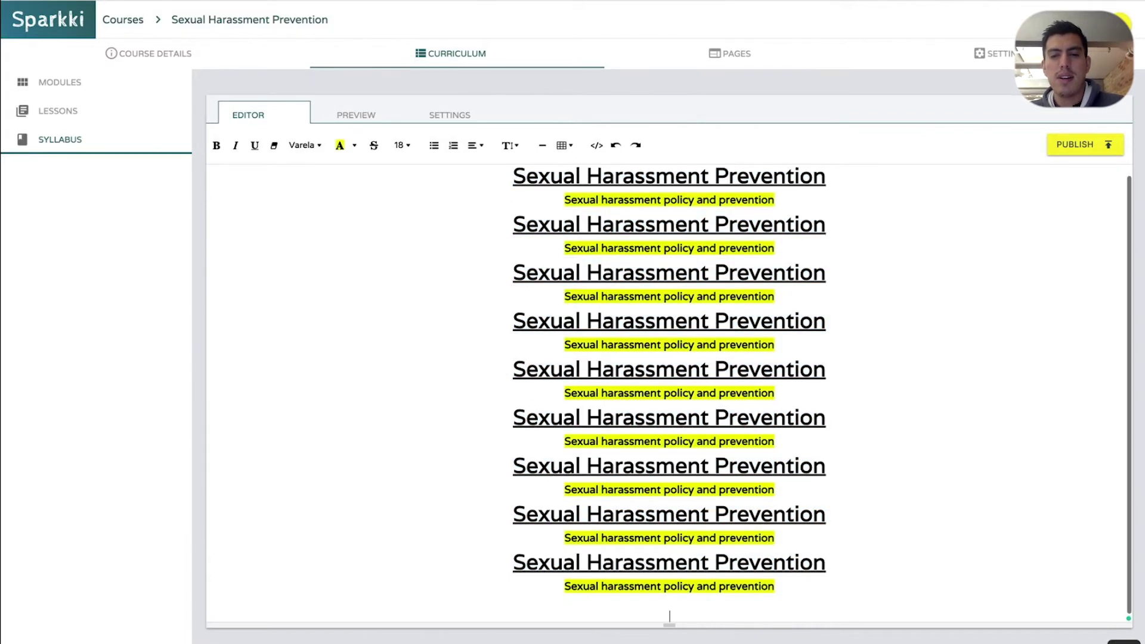
{"action": "key", "text": "ctrl+v"}
{"action": "key", "text": "ctrl+v"}
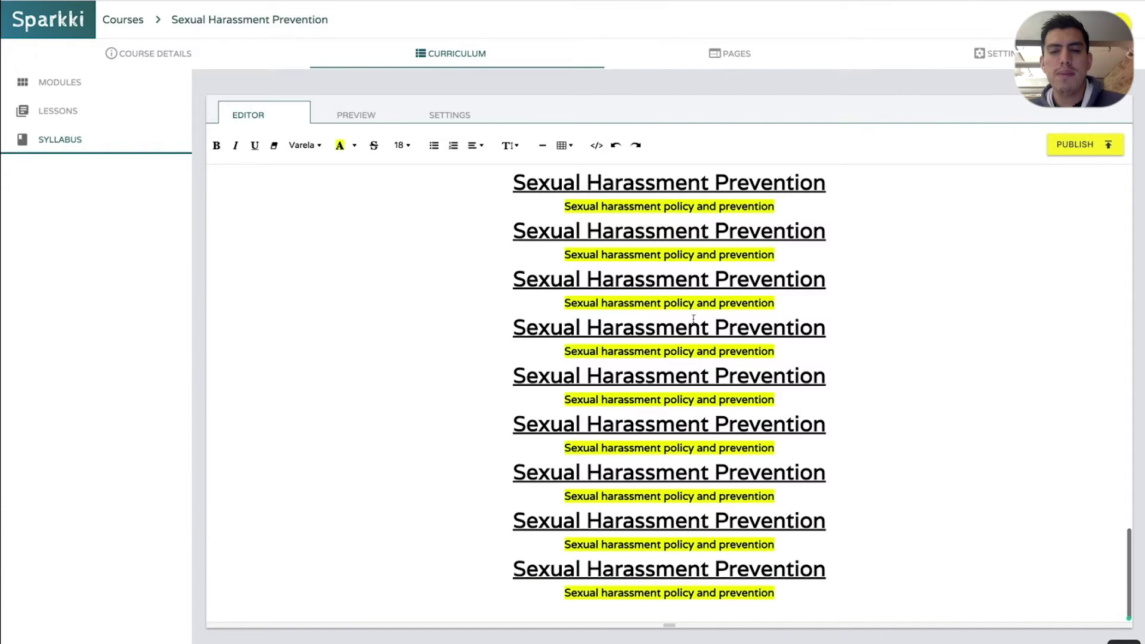
Scroll through the lengthened syllabus preview, then return to the editor's second heading
{"action": "left_click", "coordinate": [360, 115]}
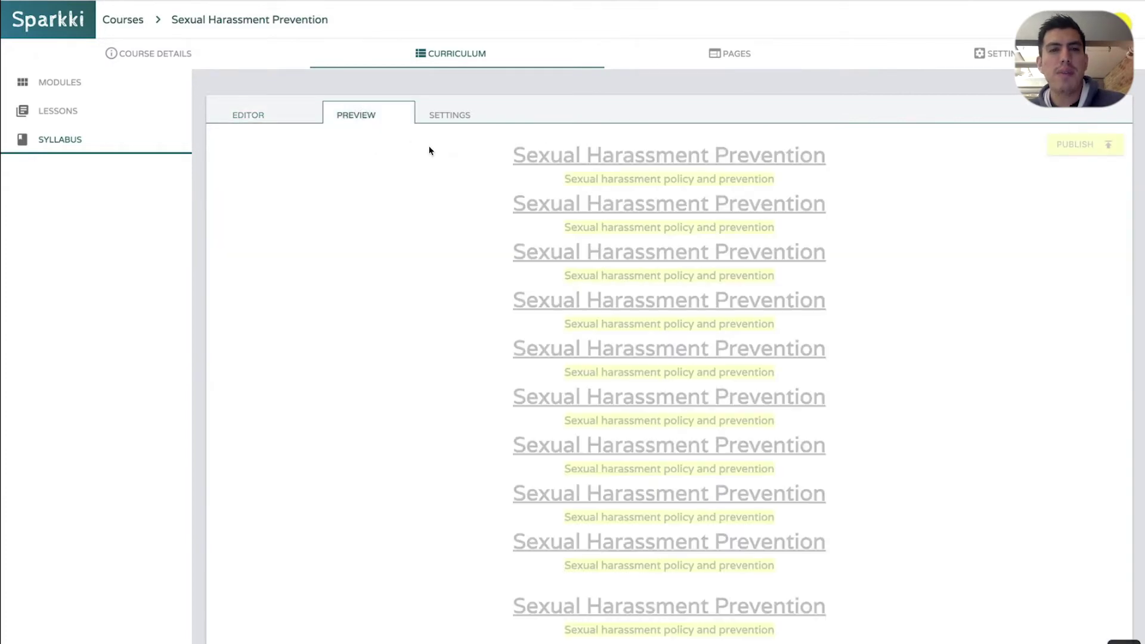
{"action": "scroll", "coordinate": [505, 223], "scroll_direction": "down", "scroll_amount": 8}
{"action": "scroll", "coordinate": [506, 223], "scroll_direction": "down", "scroll_amount": 5}
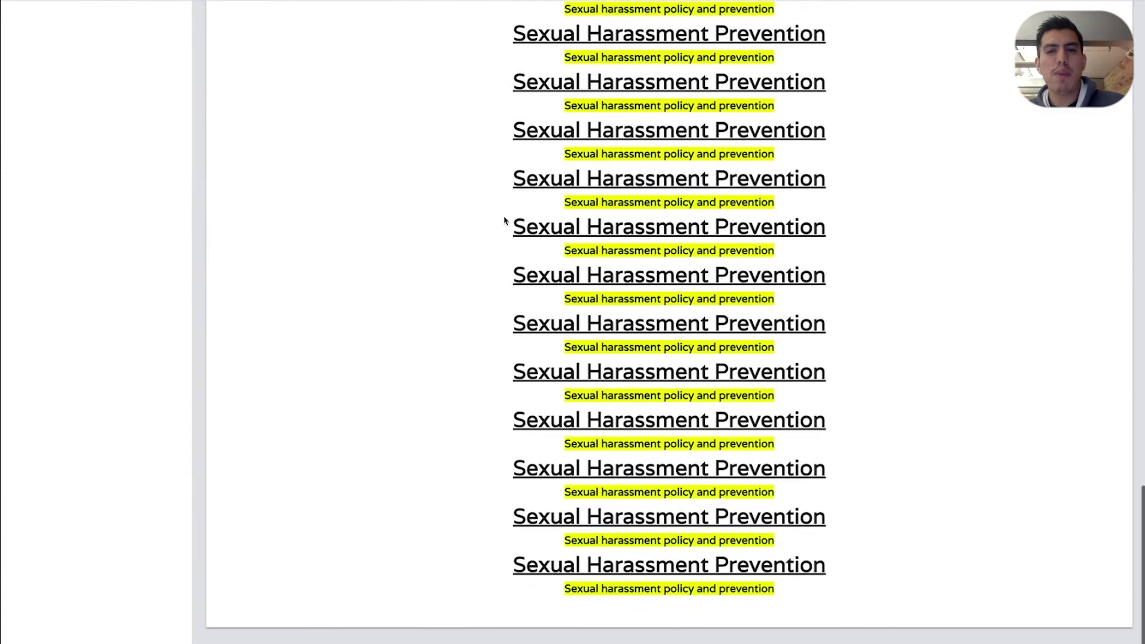
{"action": "scroll", "coordinate": [501, 203], "scroll_direction": "up", "scroll_amount": 10}
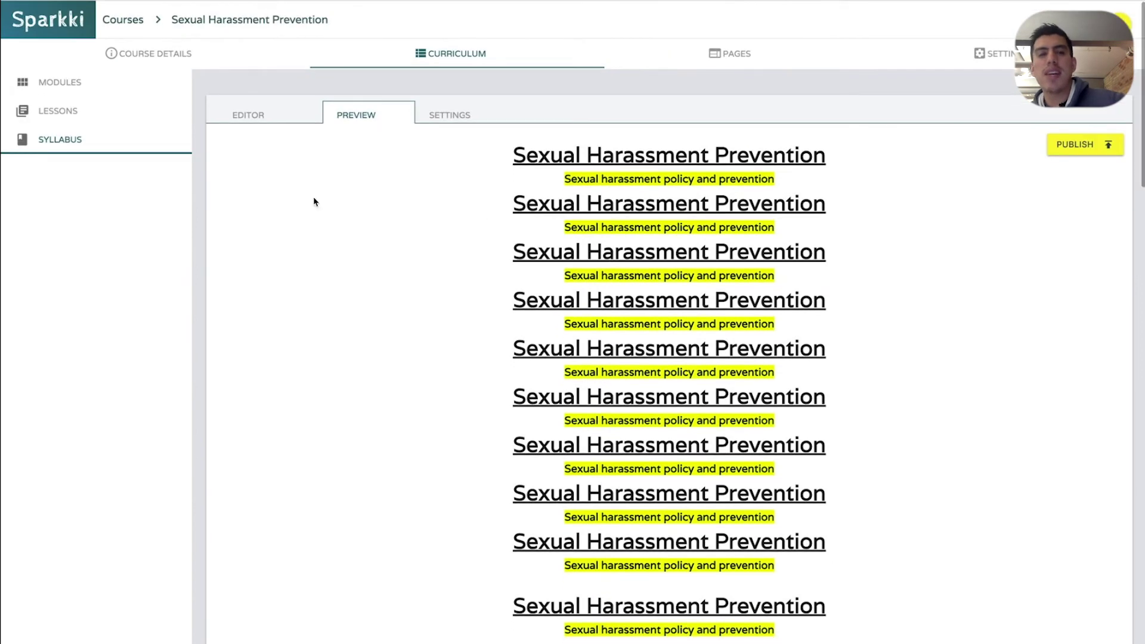
{"action": "scroll", "coordinate": [339, 212], "scroll_direction": "down", "scroll_amount": 12}
{"action": "scroll", "coordinate": [343, 217], "scroll_direction": "down", "scroll_amount": 5}
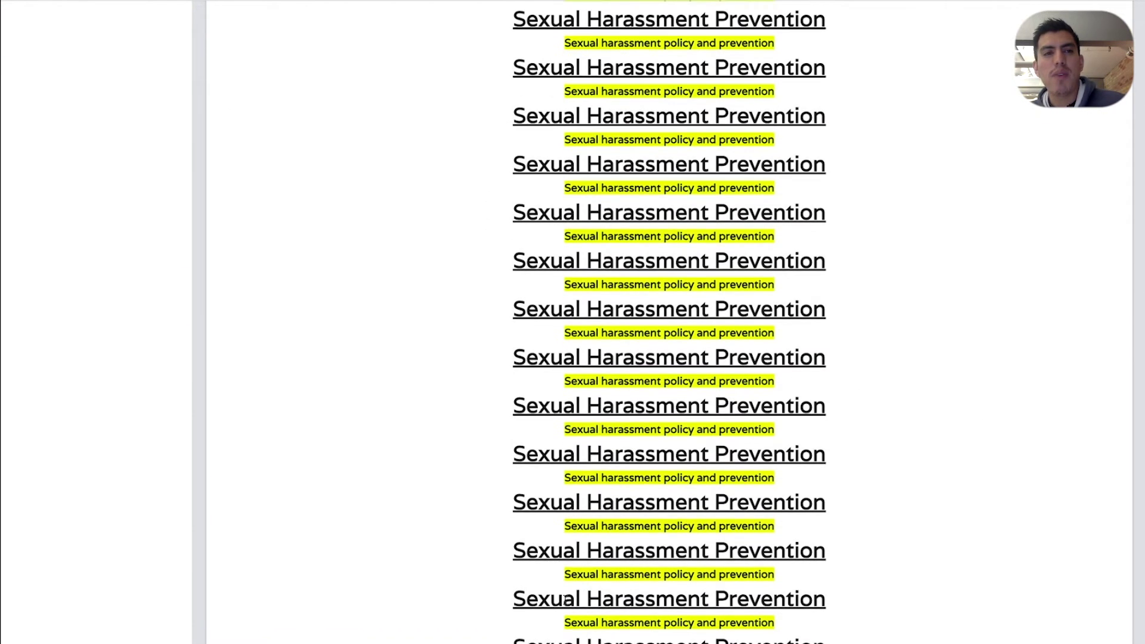
{"action": "scroll", "coordinate": [571, 601], "scroll_direction": "up", "scroll_amount": 10}
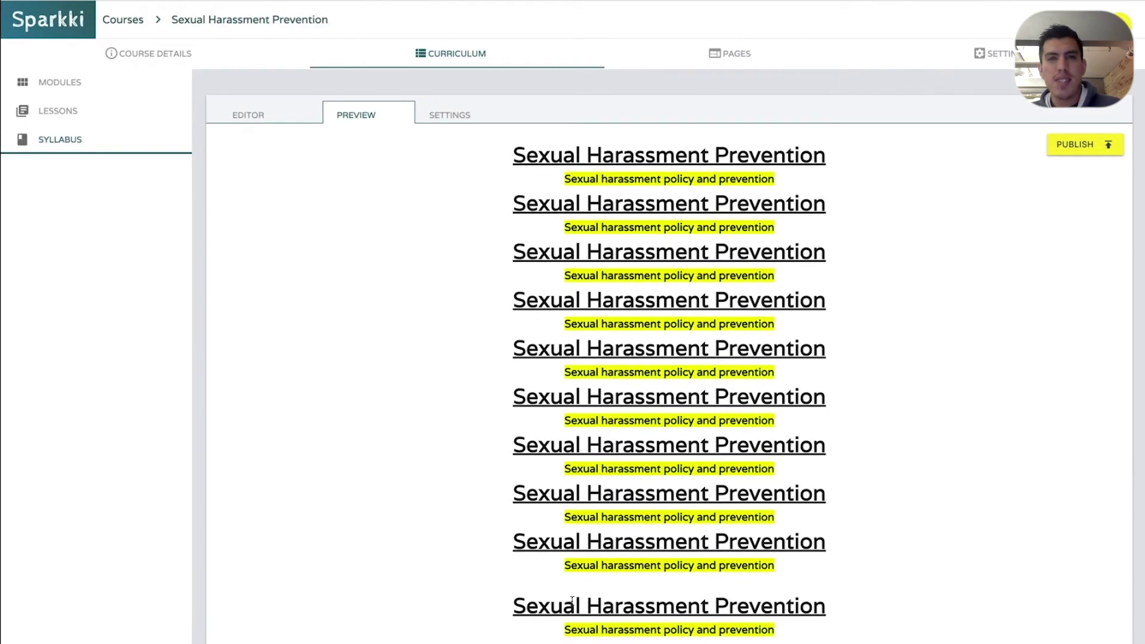
{"action": "scroll", "coordinate": [571, 601], "scroll_direction": "down", "scroll_amount": 8}
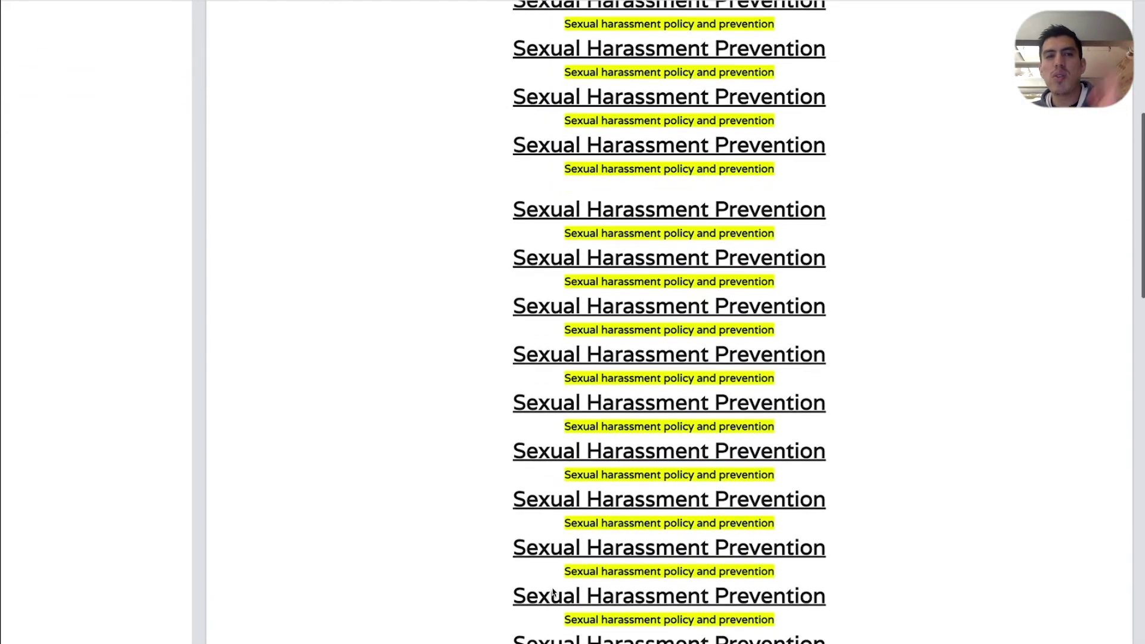
{"action": "scroll", "coordinate": [535, 580], "scroll_direction": "down", "scroll_amount": 2}
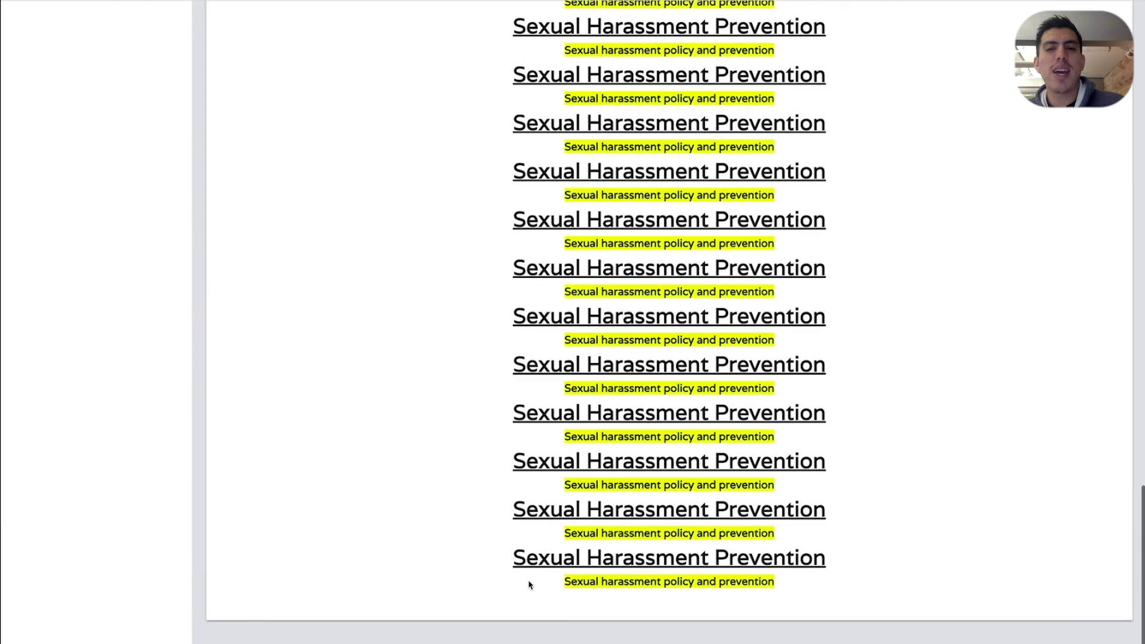
{"action": "scroll", "coordinate": [529, 583], "scroll_direction": "up", "scroll_amount": 8}
{"action": "scroll", "coordinate": [535, 566], "scroll_direction": "down", "scroll_amount": 1}
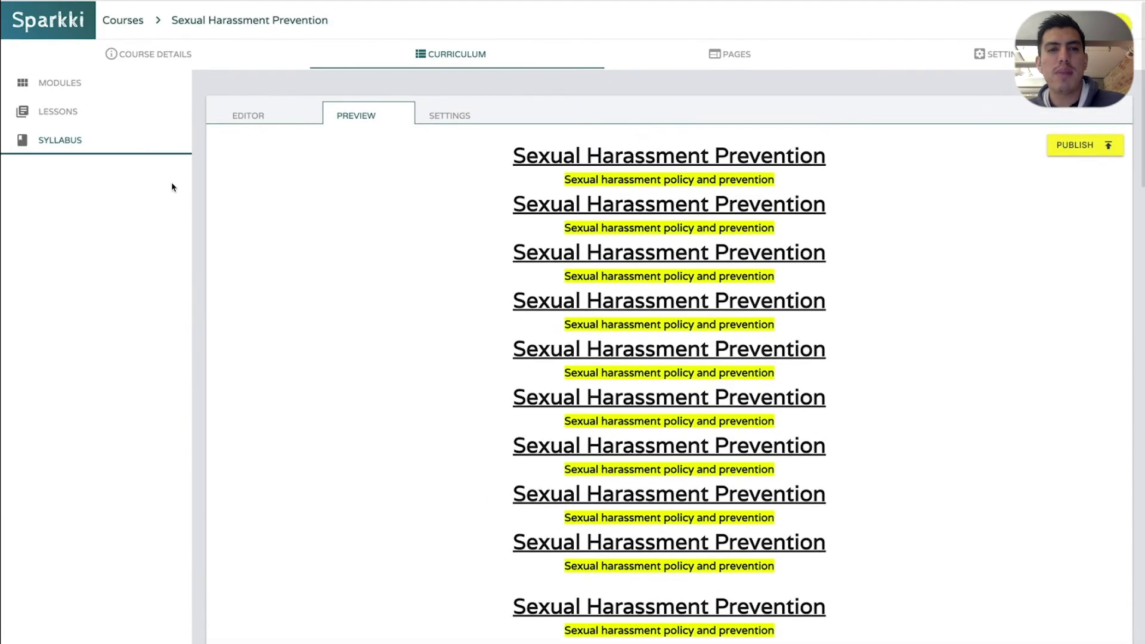
{"action": "left_click", "coordinate": [276, 117]}
{"action": "left_click", "coordinate": [514, 229]}
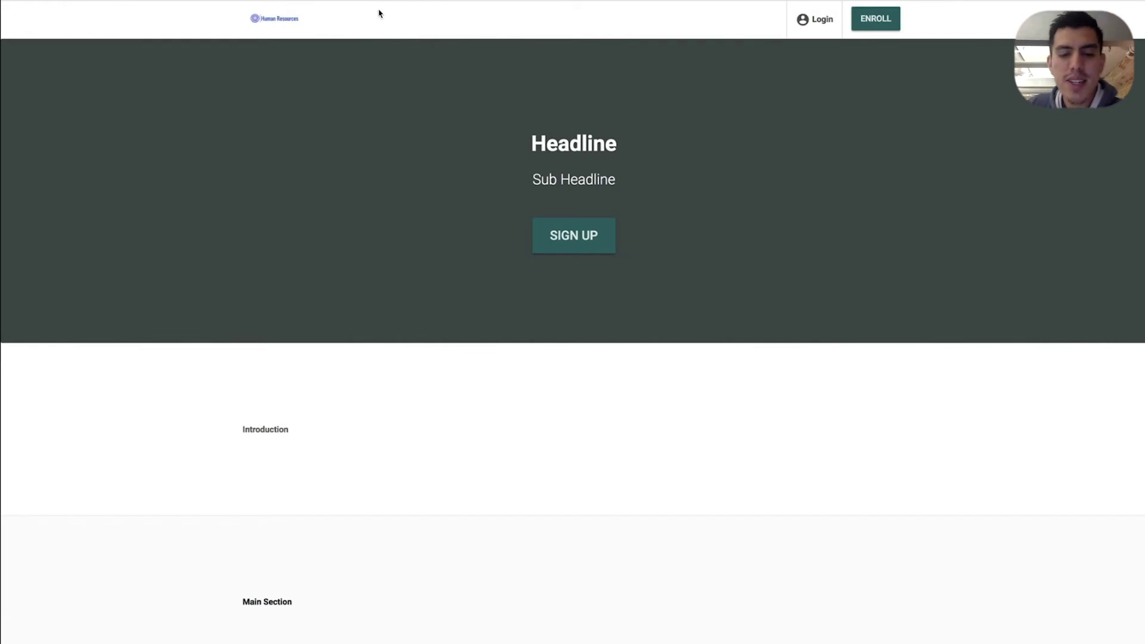
From the student login page, start enrolling and fill in the student's name and e-mail
{"action": "scroll", "coordinate": [379, 14], "scroll_direction": "up", "scroll_amount": 1}
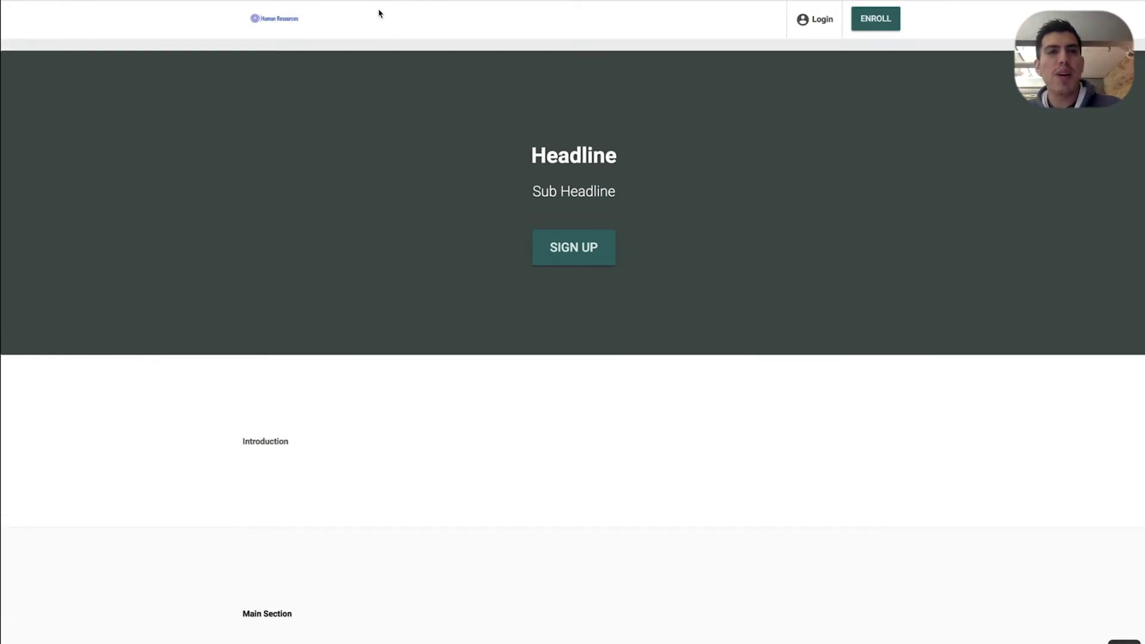
{"action": "left_click", "coordinate": [802, 20]}
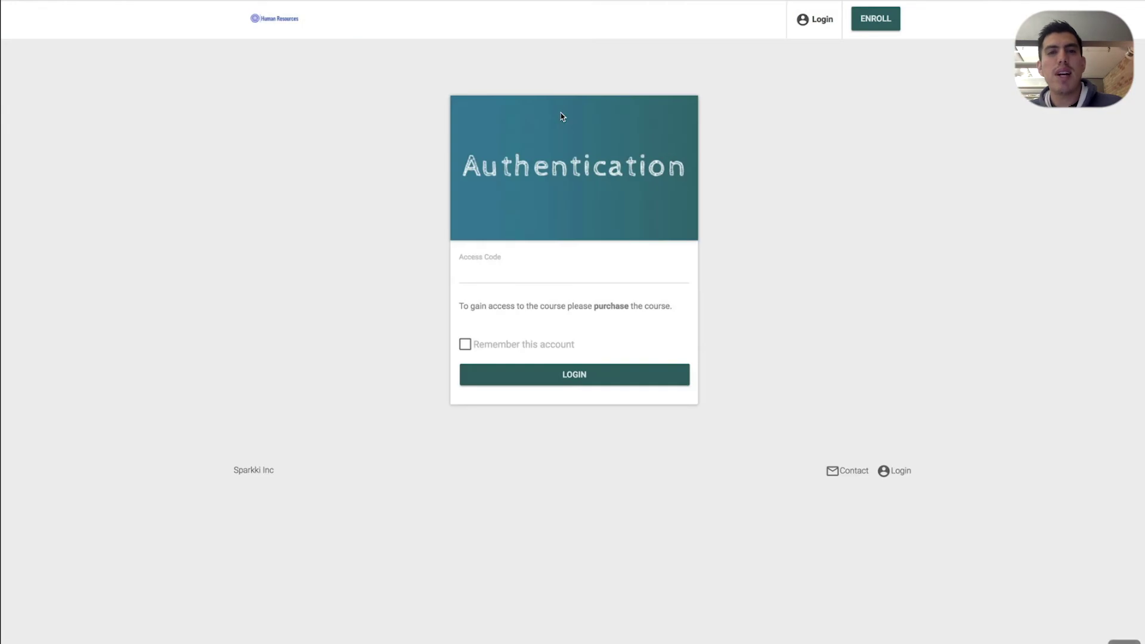
{"action": "left_click", "coordinate": [869, 24]}
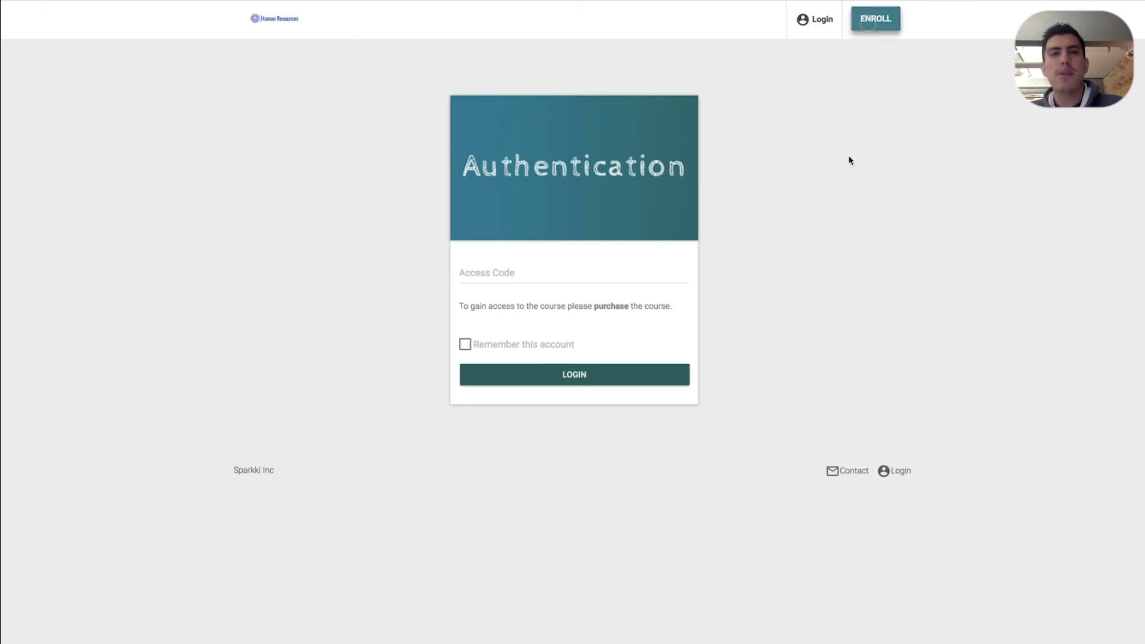
{"action": "left_click", "coordinate": [714, 119]}
{"action": "type", "text": "Rick"}
{"action": "key", "text": "Tab"}
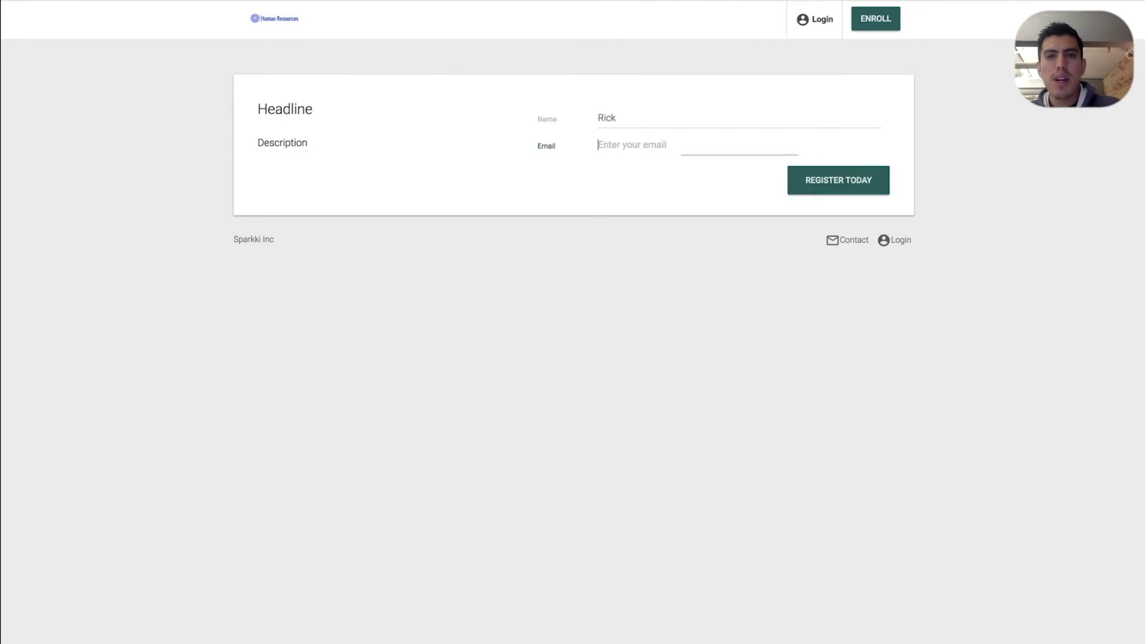
{"action": "type", "text": "rick"}
{"action": "key", "text": "Down"}
{"action": "key", "text": "Down"}
{"action": "key", "text": "Down"}
{"action": "key", "text": "Down"}
{"action": "key", "text": "Return"}
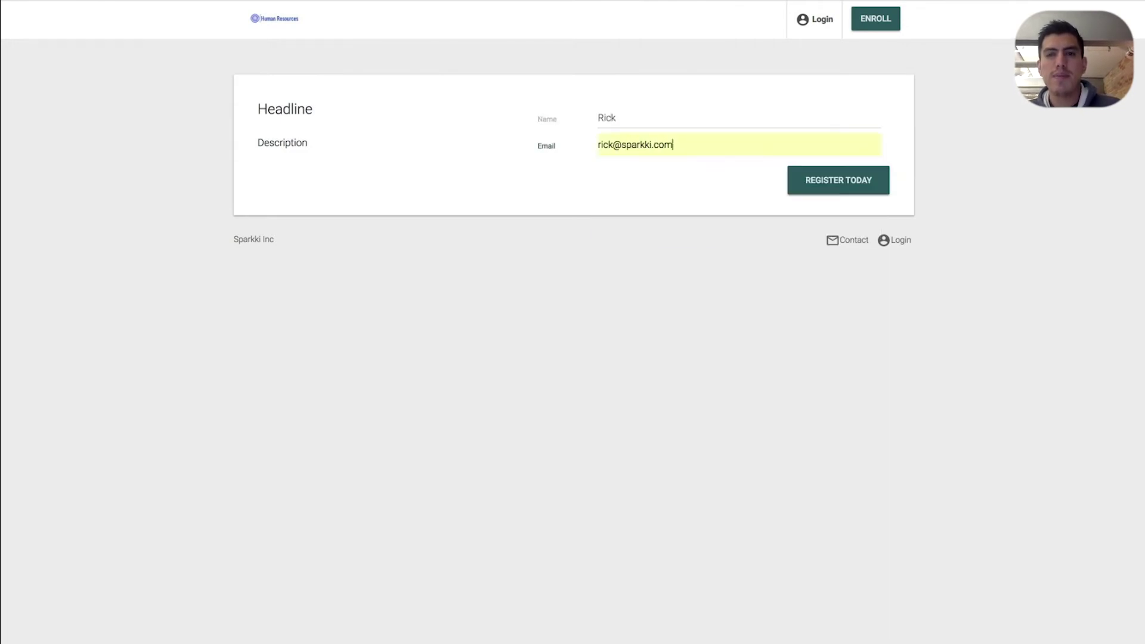
Register for the course, select the issued access pass, and go to the login portal
{"action": "left_click", "coordinate": [858, 183]}
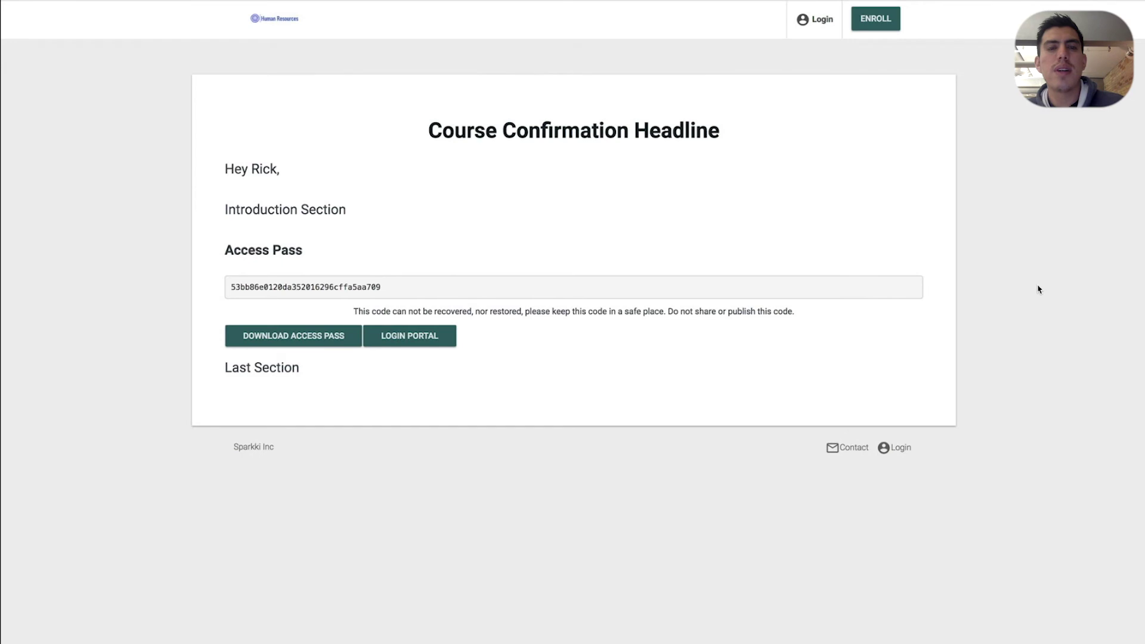
{"action": "double_click", "coordinate": [342, 287]}
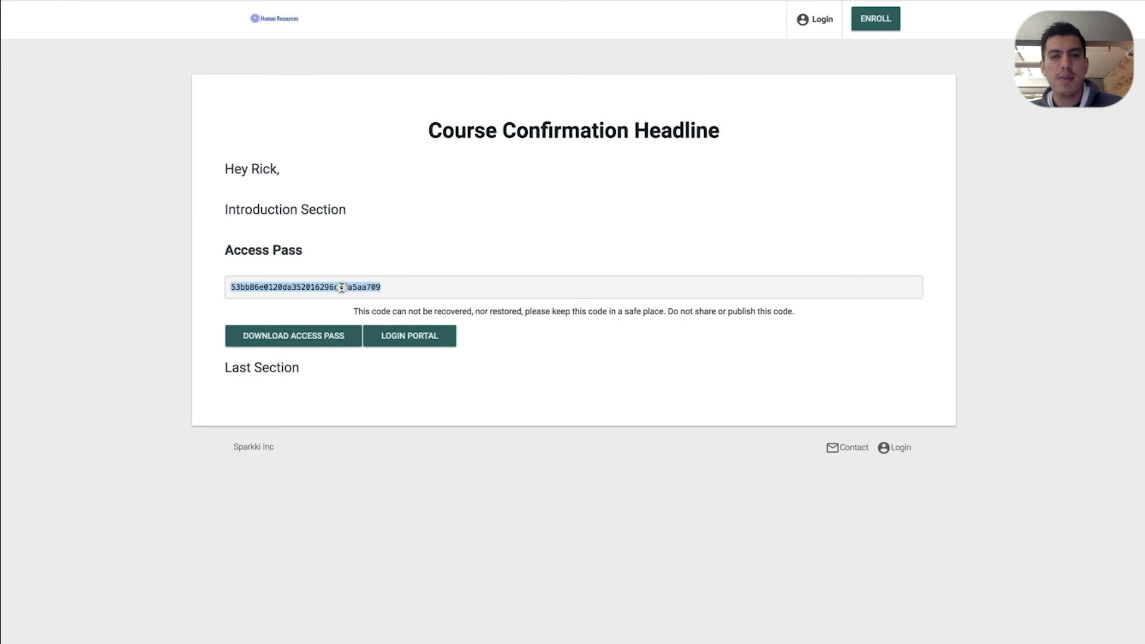
{"action": "left_click", "coordinate": [429, 341]}
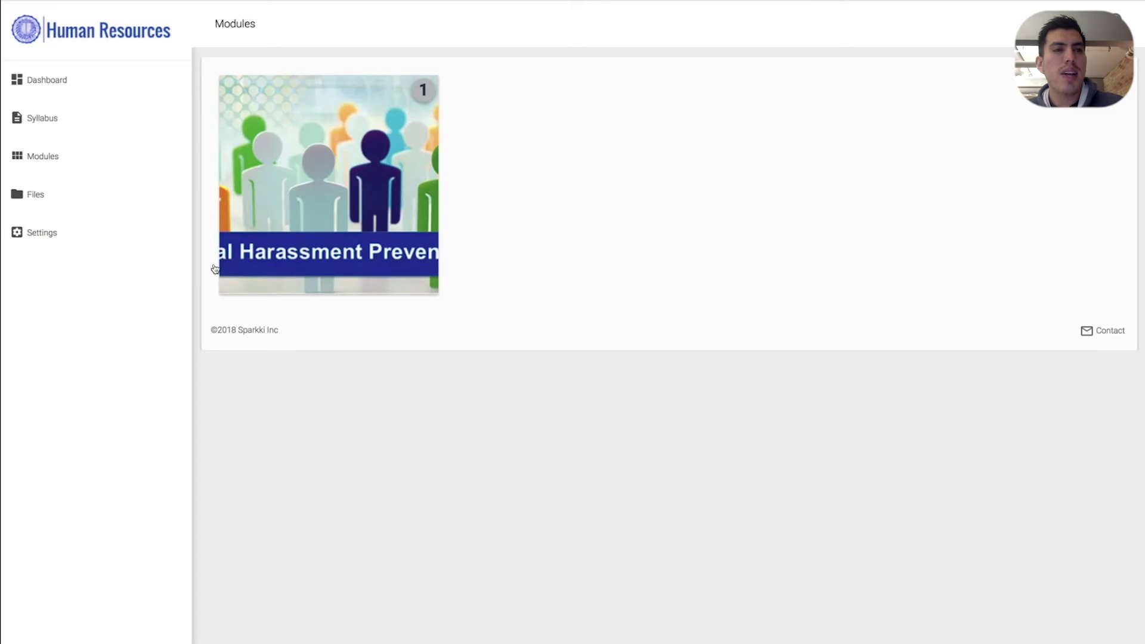
Visit the portal's Settings, Files, Modules, Syllabus and Dashboard pages, then edit the syllabus text
{"action": "left_click", "coordinate": [95, 239]}
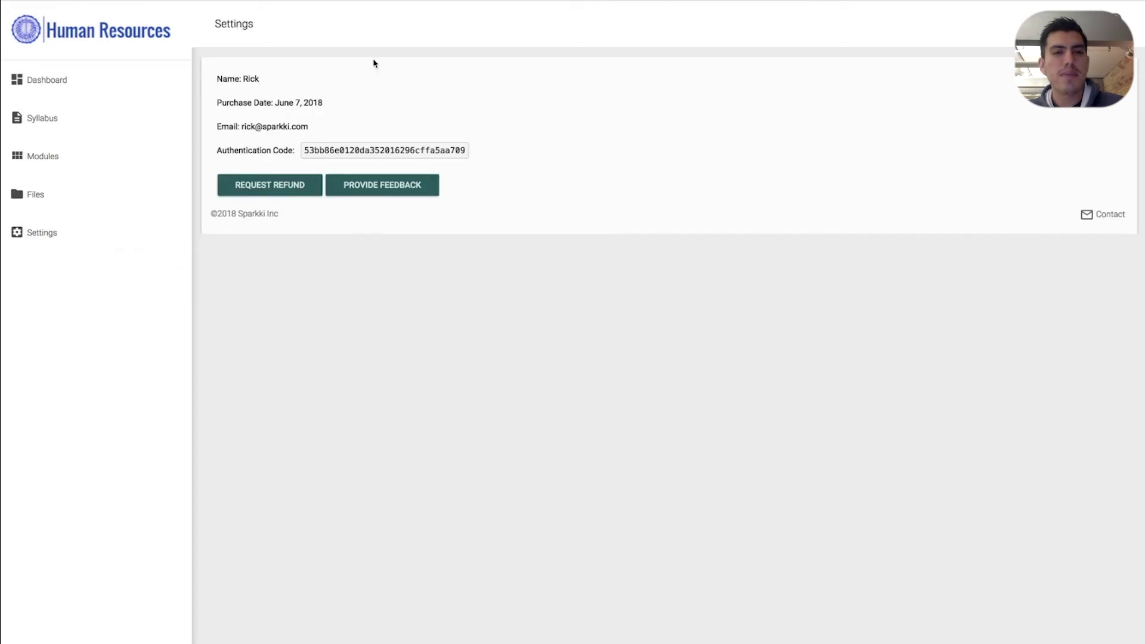
{"action": "left_click", "coordinate": [47, 188]}
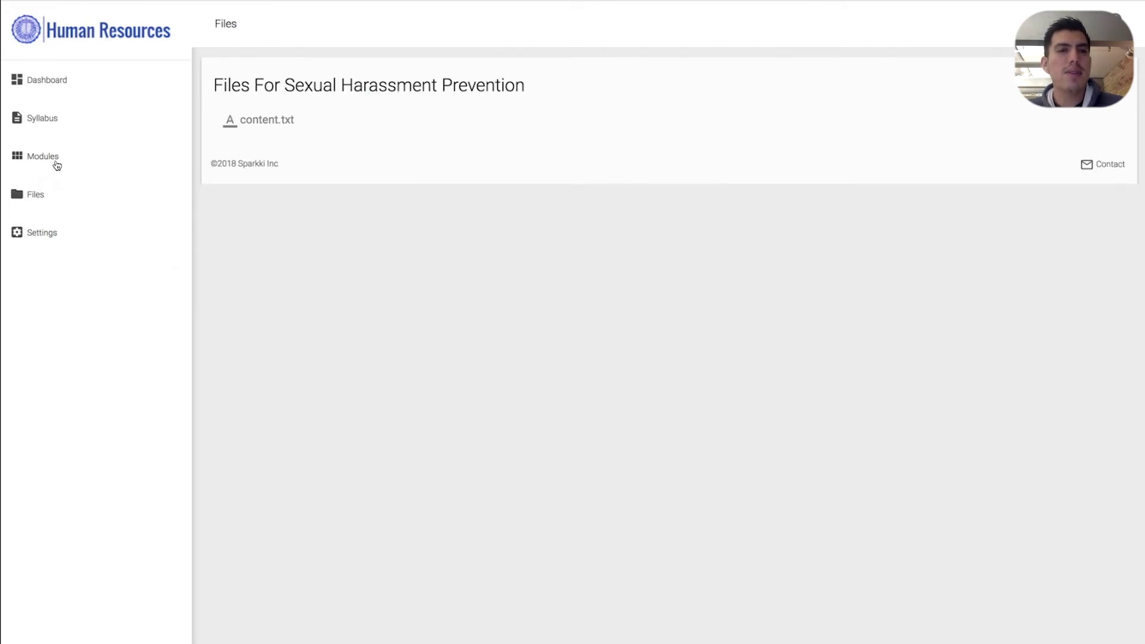
{"action": "left_click", "coordinate": [57, 162]}
{"action": "left_click", "coordinate": [65, 126]}
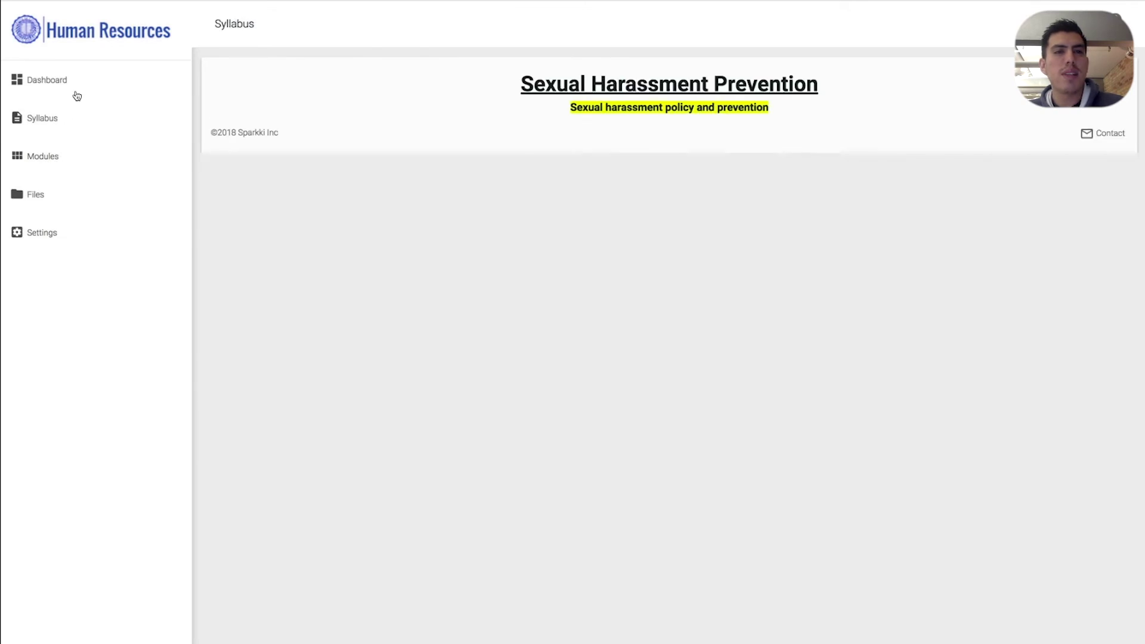
{"action": "left_click", "coordinate": [78, 89]}
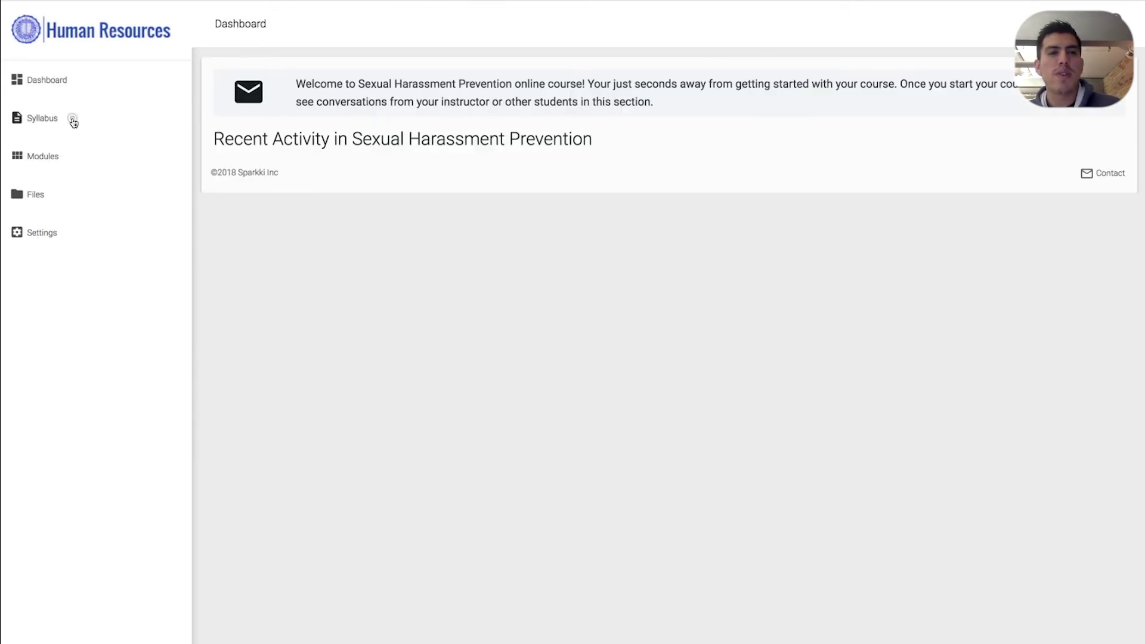
{"action": "left_click", "coordinate": [74, 123]}
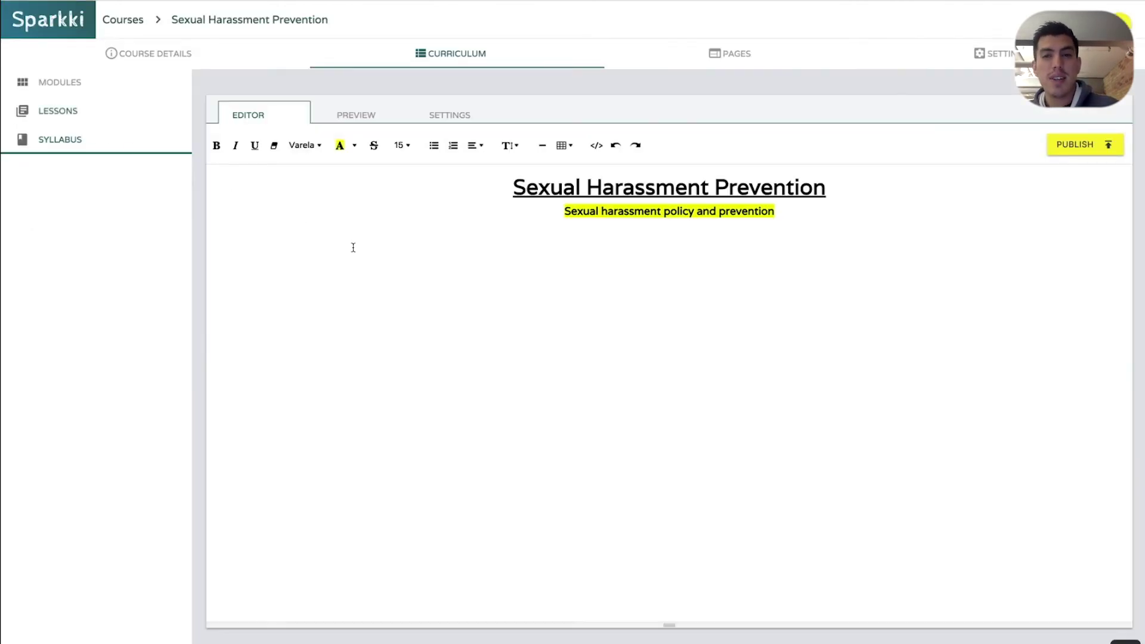
{"action": "left_click", "coordinate": [376, 257]}
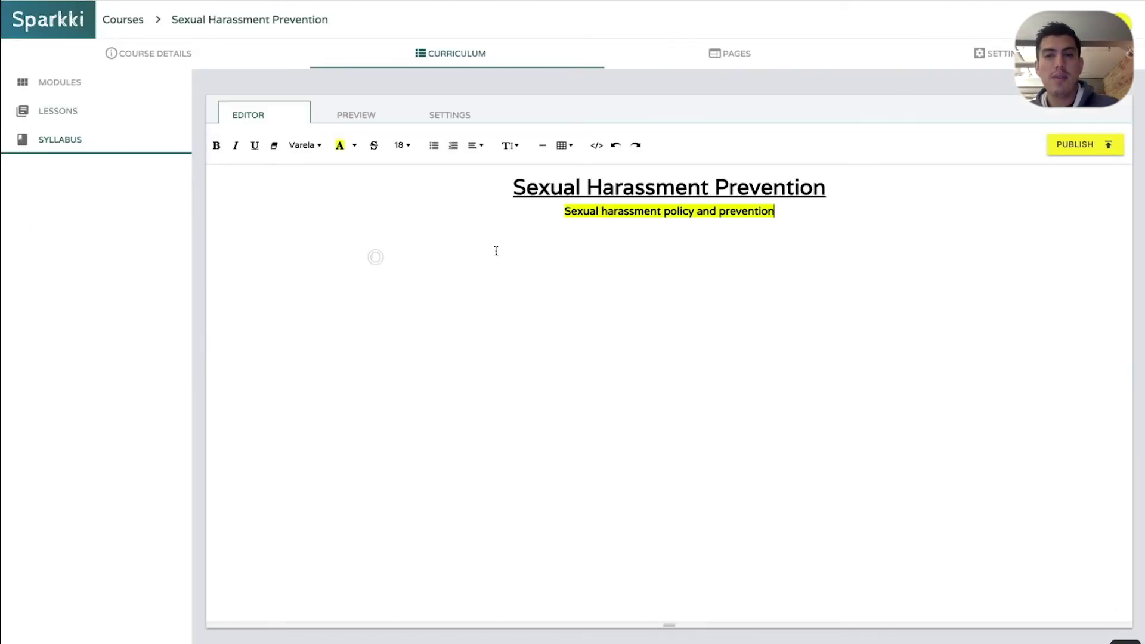
End the syllabus title with '!' and publish it
{"action": "left_click", "coordinate": [902, 179]}
{"action": "type", "text": "."}
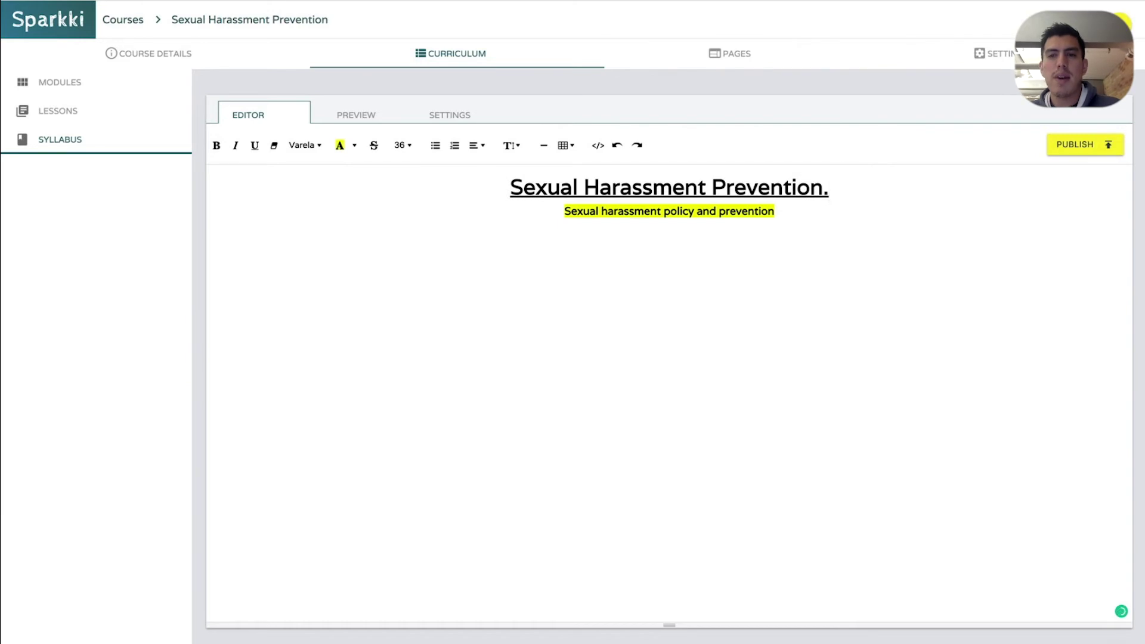
{"action": "key", "text": "BackSpace"}
{"action": "type", "text": "!"}
{"action": "left_click", "coordinate": [1074, 146]}
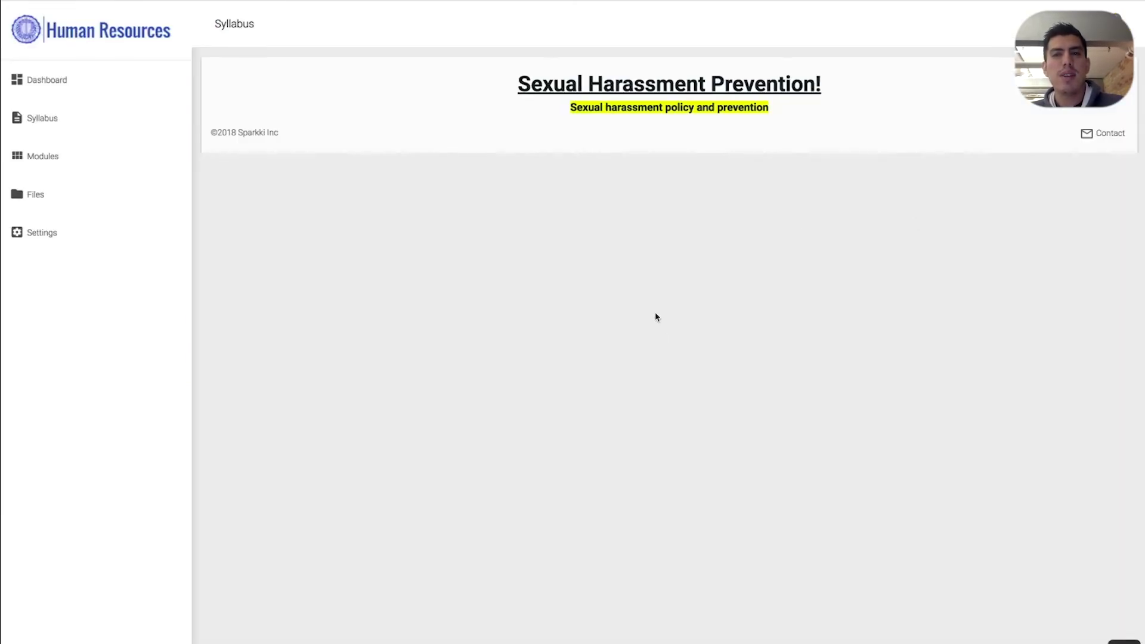
Confirm the student syllabus shows the exclamation mark, then visit the student dashboard
{"action": "left_click_drag", "start_coordinate": [823, 94], "coordinate": [782, 153]}
{"action": "left_click", "coordinate": [818, 266]}
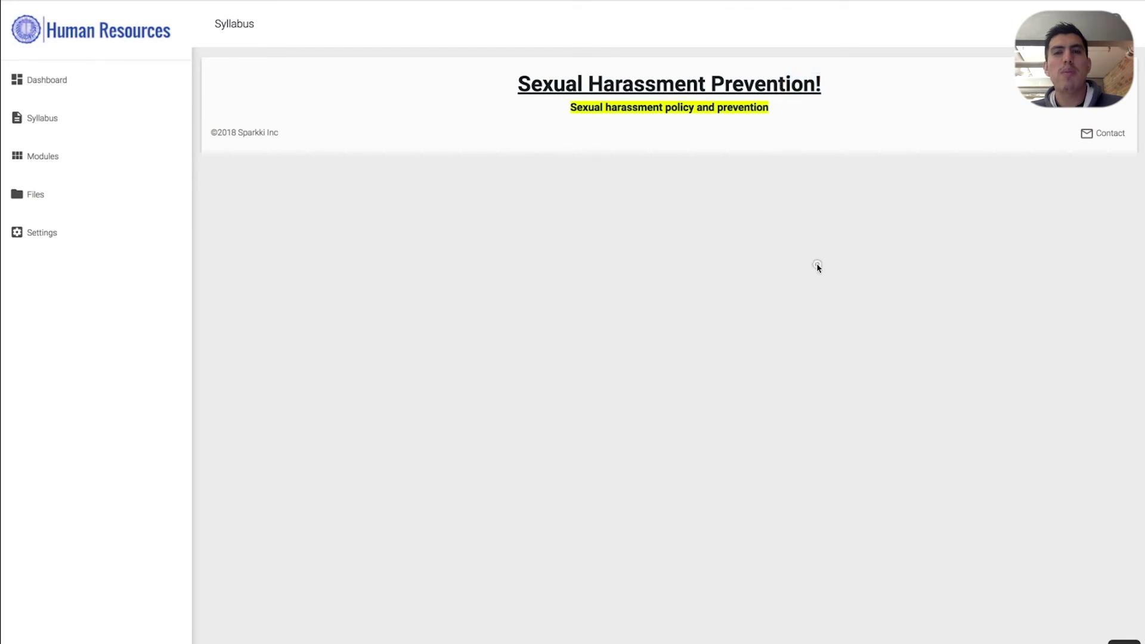
{"action": "key", "text": "ctrl+Tab"}
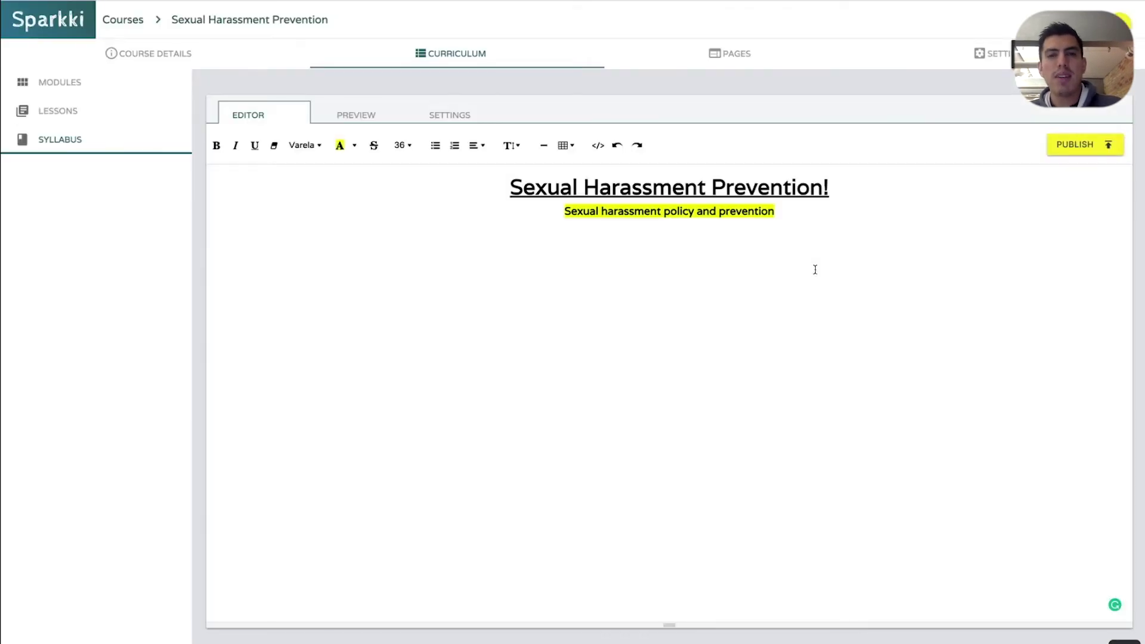
{"action": "key", "text": "ctrl+Tab"}
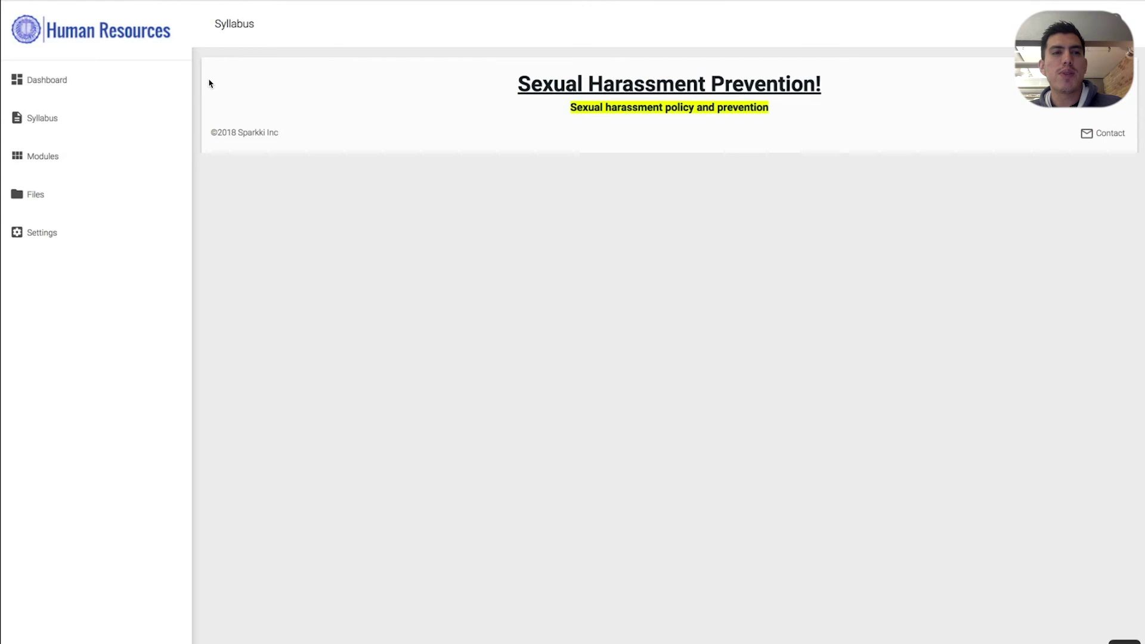
{"action": "left_click", "coordinate": [105, 75]}
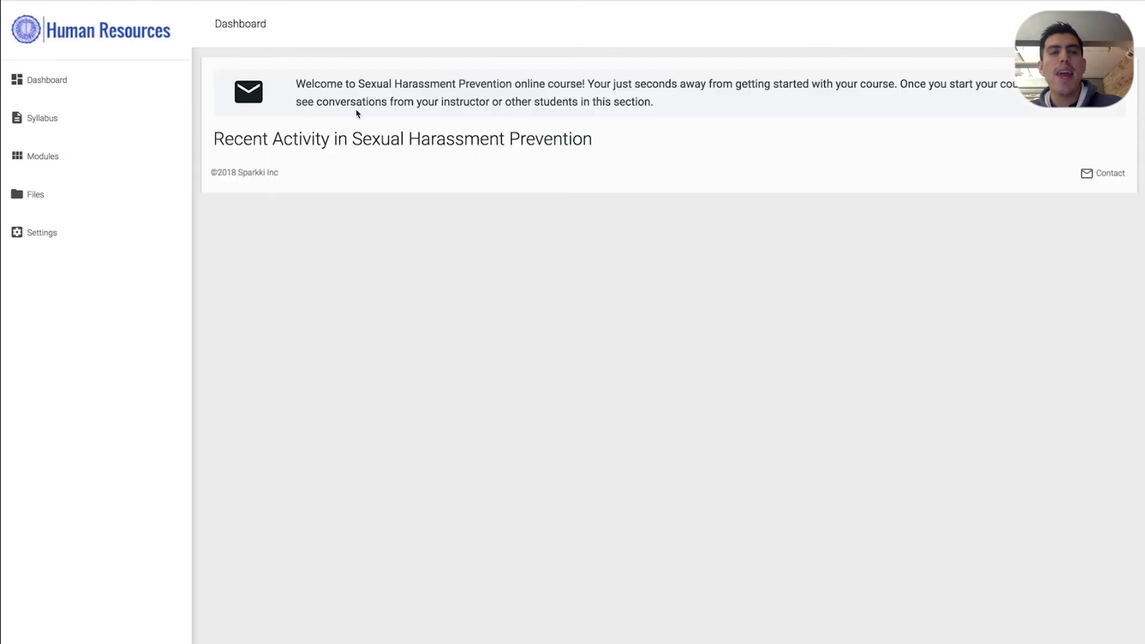
{"action": "key", "text": "ctrl+Tab"}
View the unpublished syllabus settings, then check the student portal's Modules, Files, Settings and Dashboard pages for a Syllabus page
{"action": "left_click", "coordinate": [463, 117]}
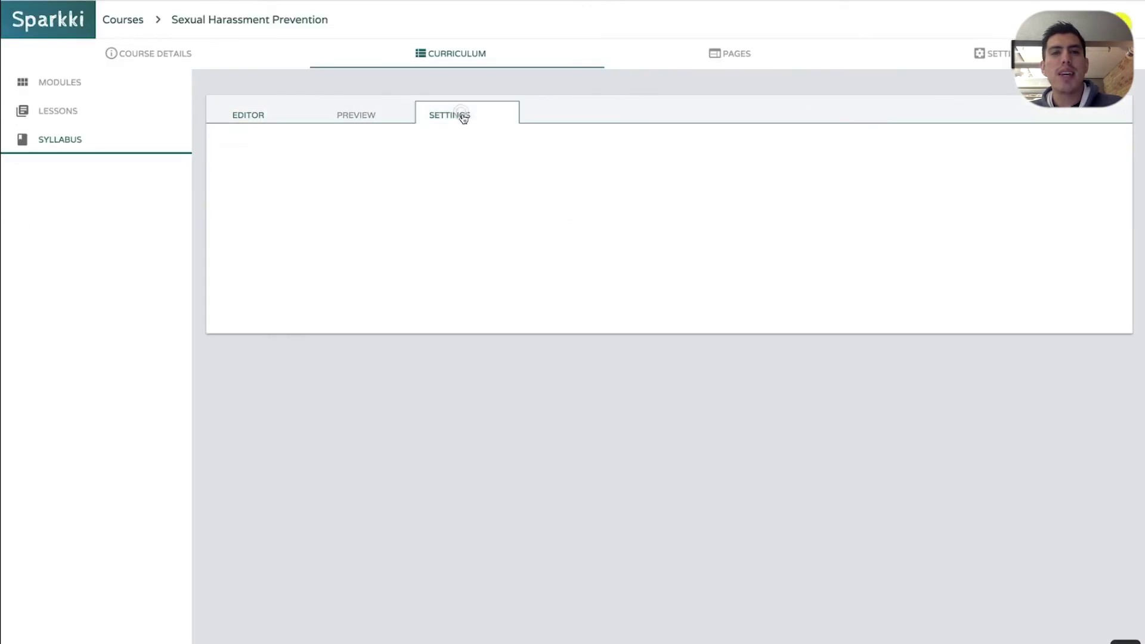
{"action": "key", "text": "ctrl+Tab"}
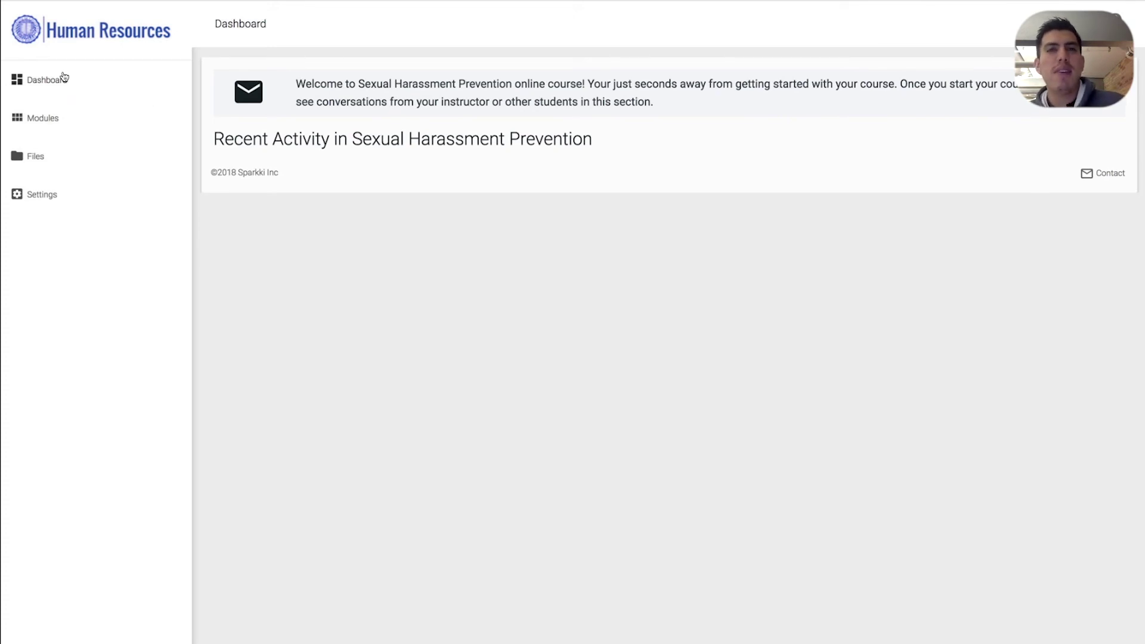
{"action": "left_click", "coordinate": [63, 115]}
{"action": "left_click", "coordinate": [41, 157]}
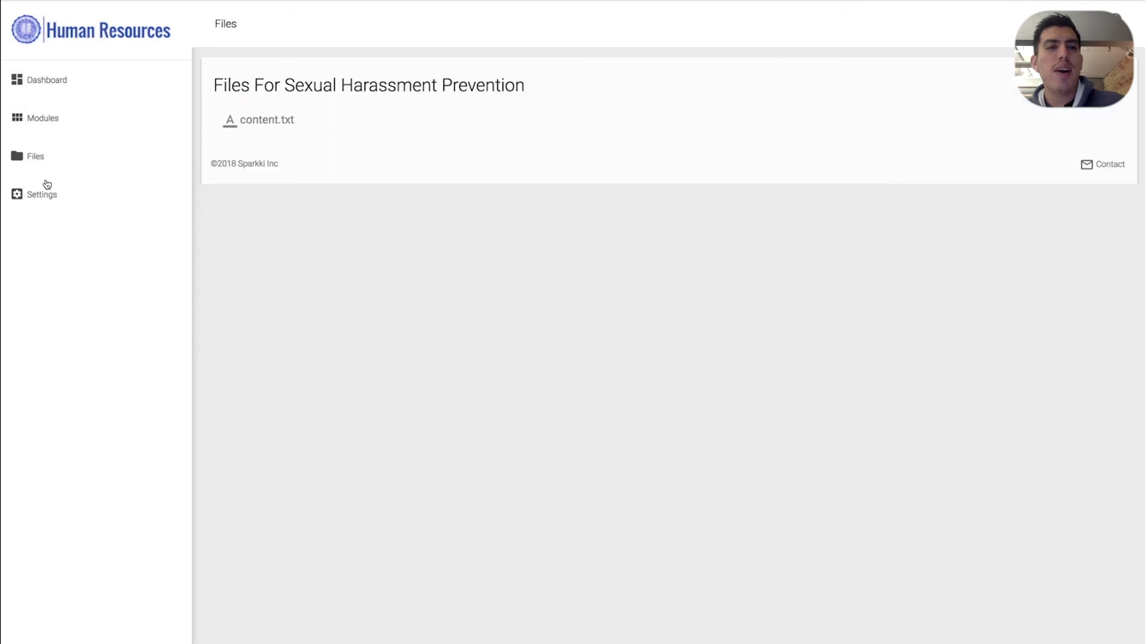
{"action": "left_click", "coordinate": [46, 188]}
{"action": "left_click", "coordinate": [50, 81]}
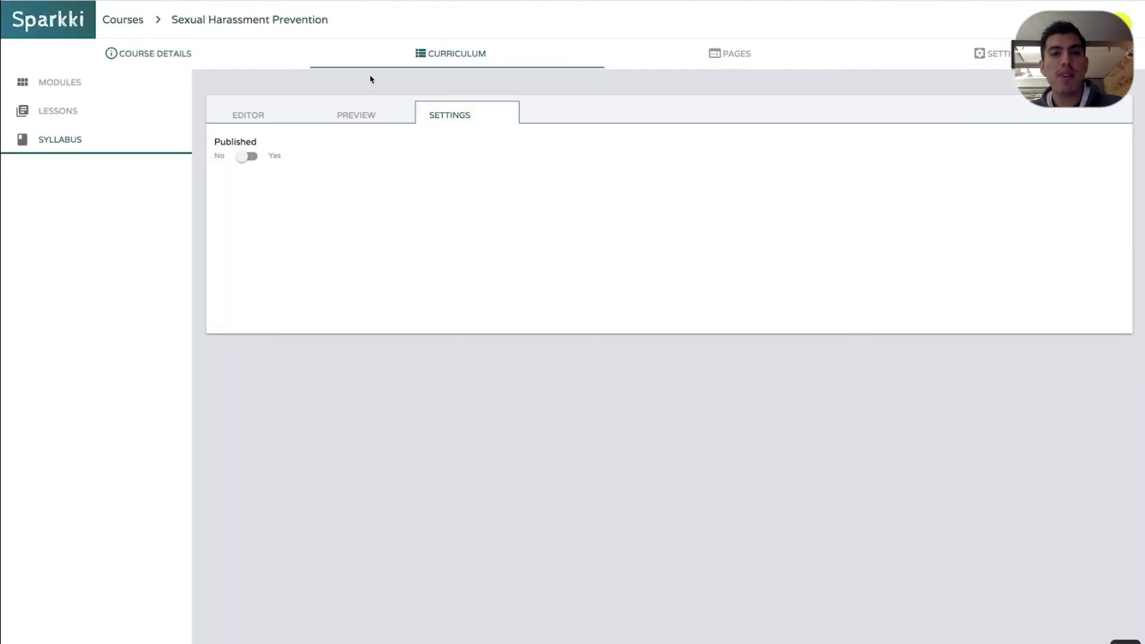
Switch Published to Yes and view the 'Sexual Harassment Prevention!' syllabus page in the student portal
{"action": "left_click", "coordinate": [242, 157]}
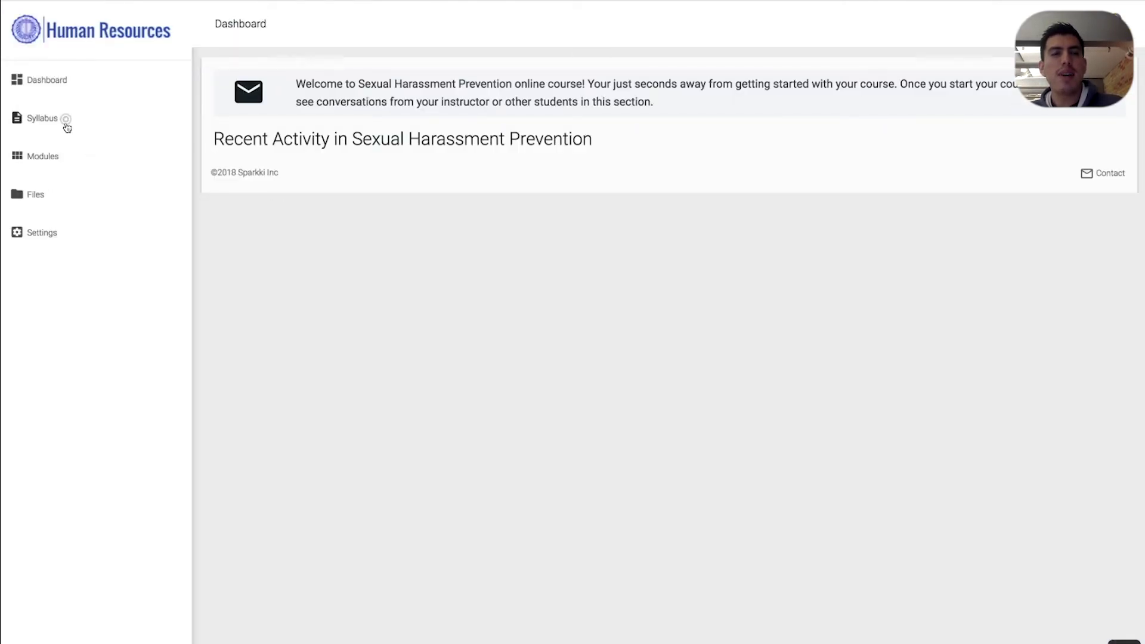
{"action": "left_click", "coordinate": [64, 121]}
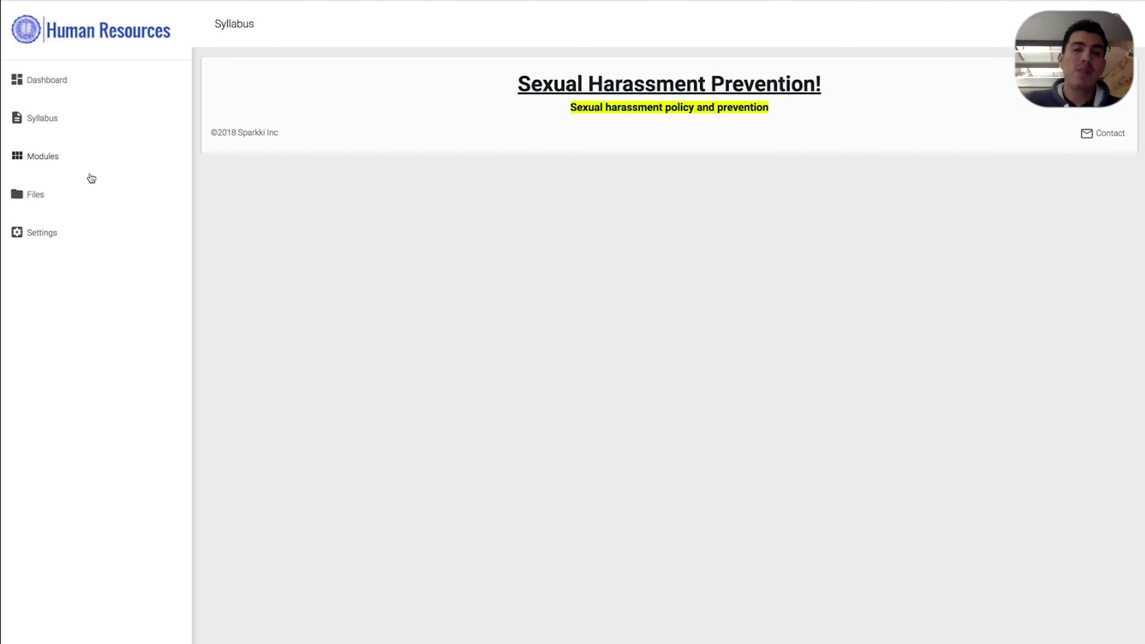
{"action": "left_click", "coordinate": [66, 118]}
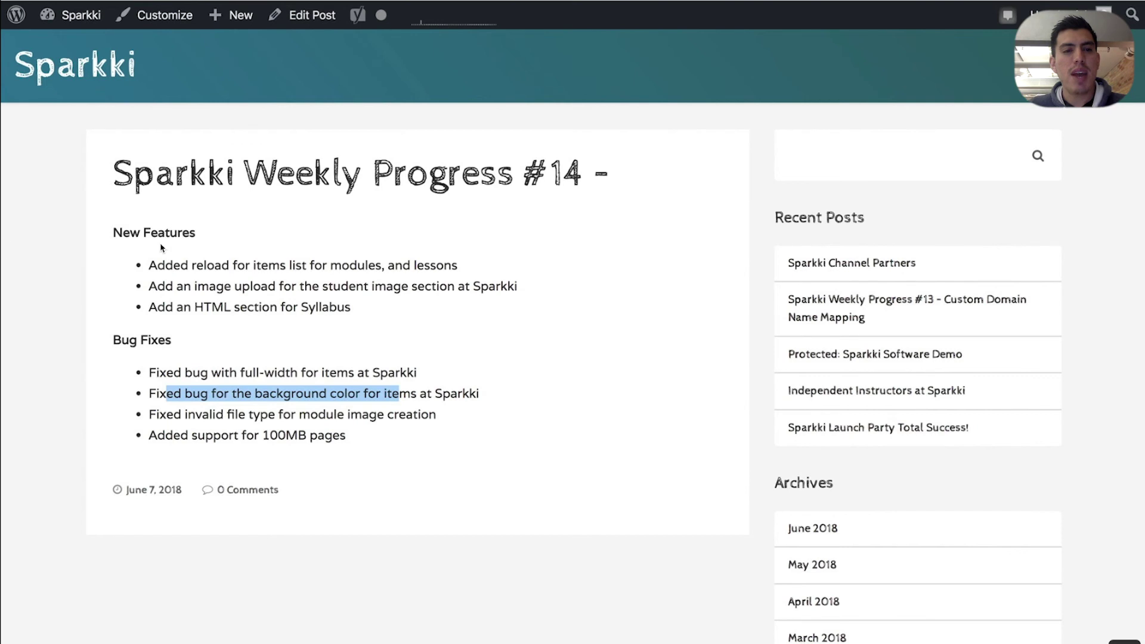
Highlight the invalid file type bug-fix line in the Weekly Progress #14 changelog post
{"action": "left_click", "coordinate": [396, 331]}
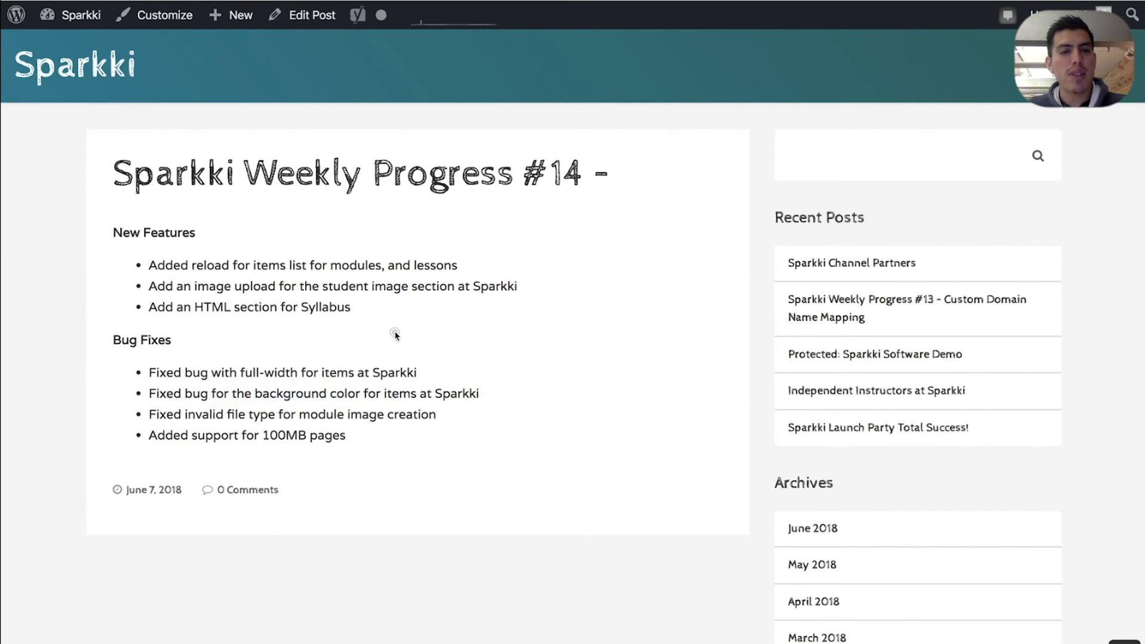
{"action": "triple_click", "coordinate": [269, 411]}
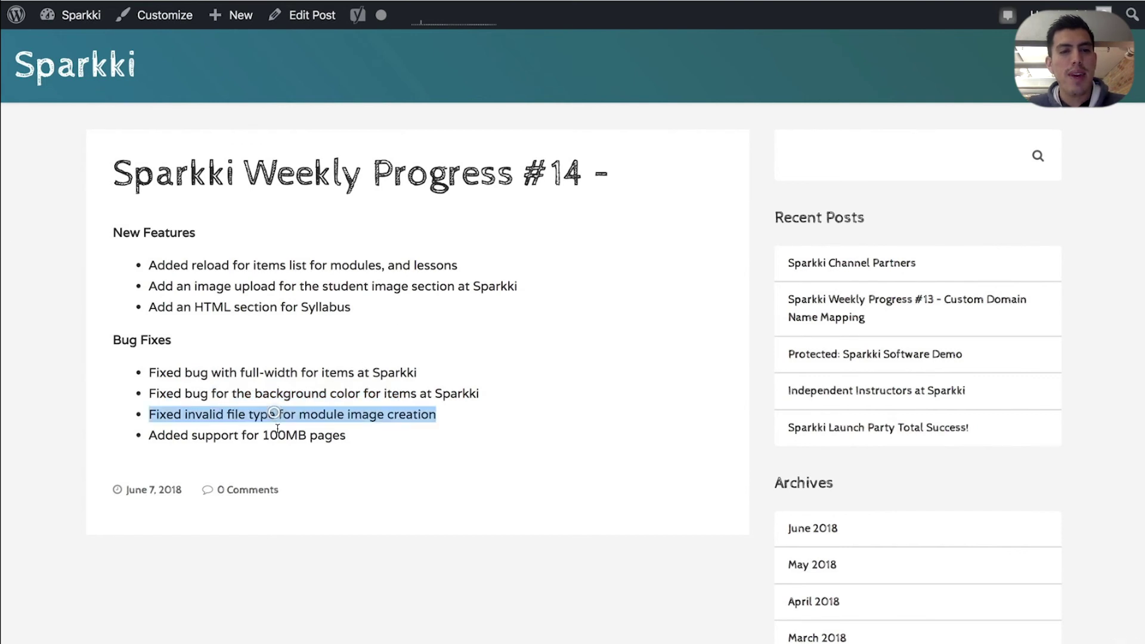